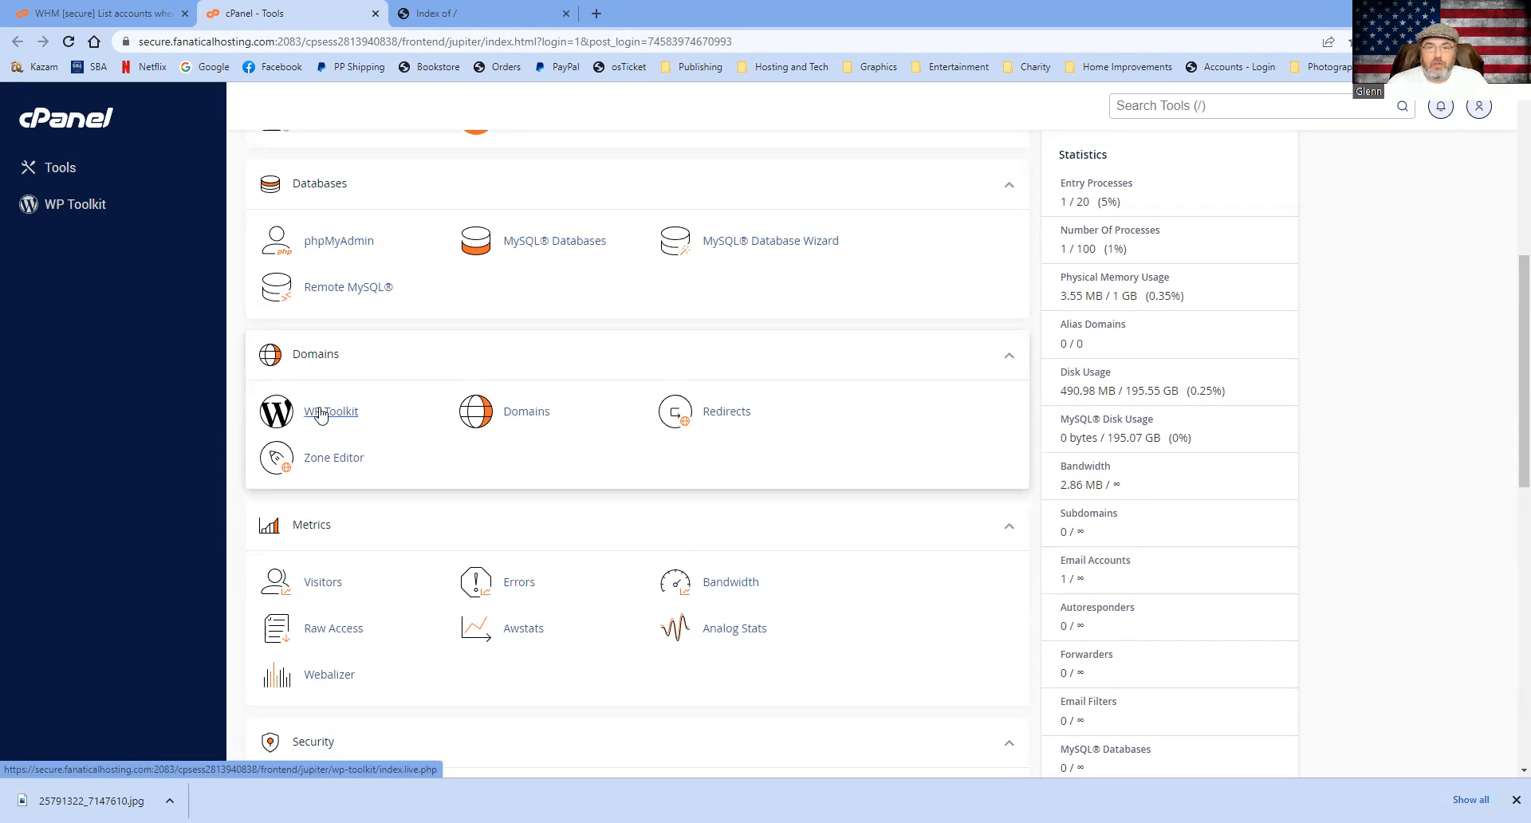
Open WP Toolkit for the hosting account and reload the fanaticalhosting.com home page to check what the domain currently serves.
{"action": "left_click", "coordinate": [319, 414]}
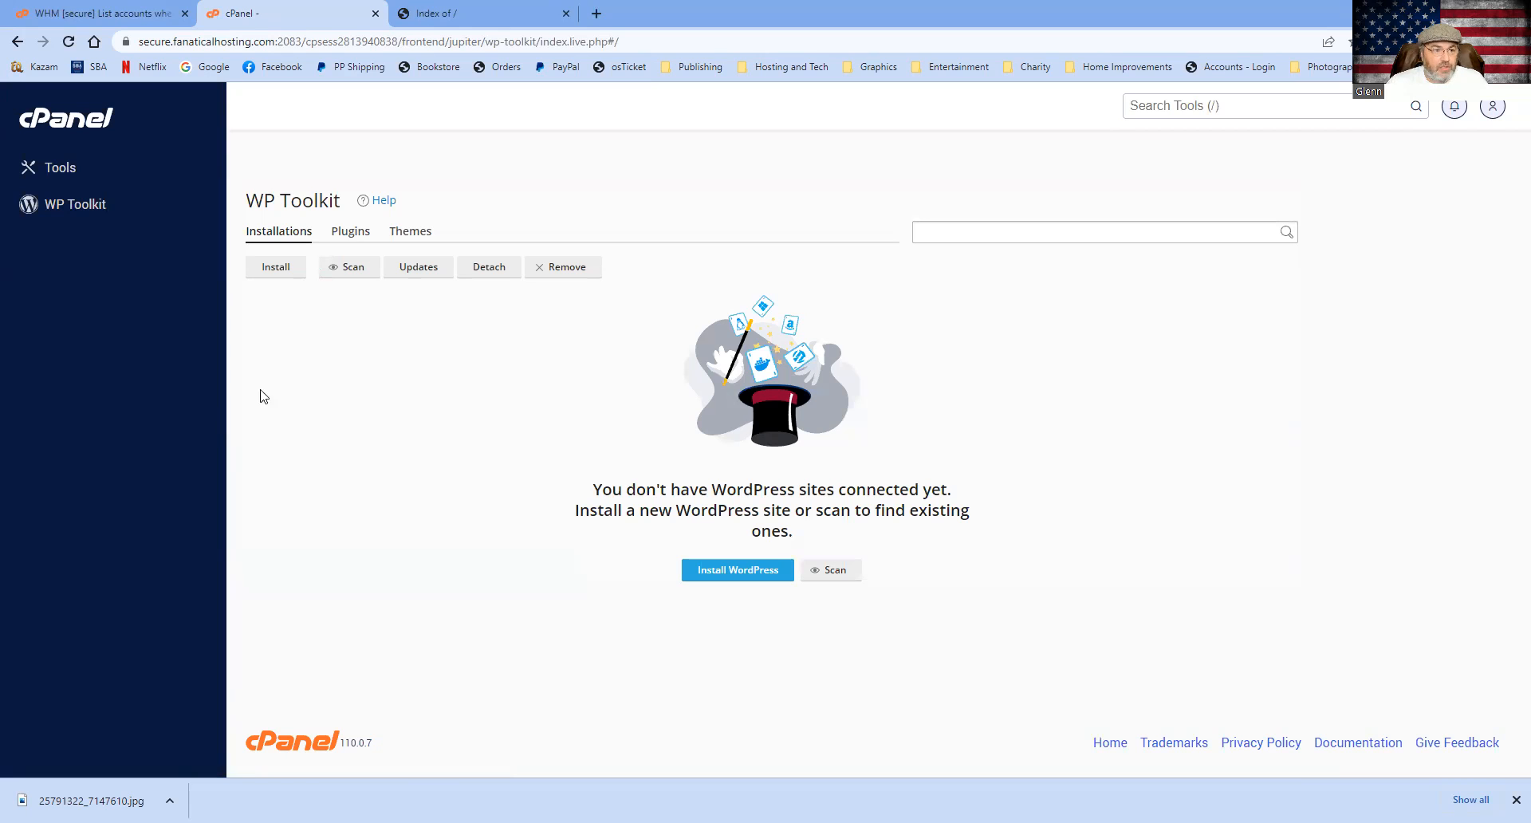
{"action": "left_click", "coordinate": [82, 16]}
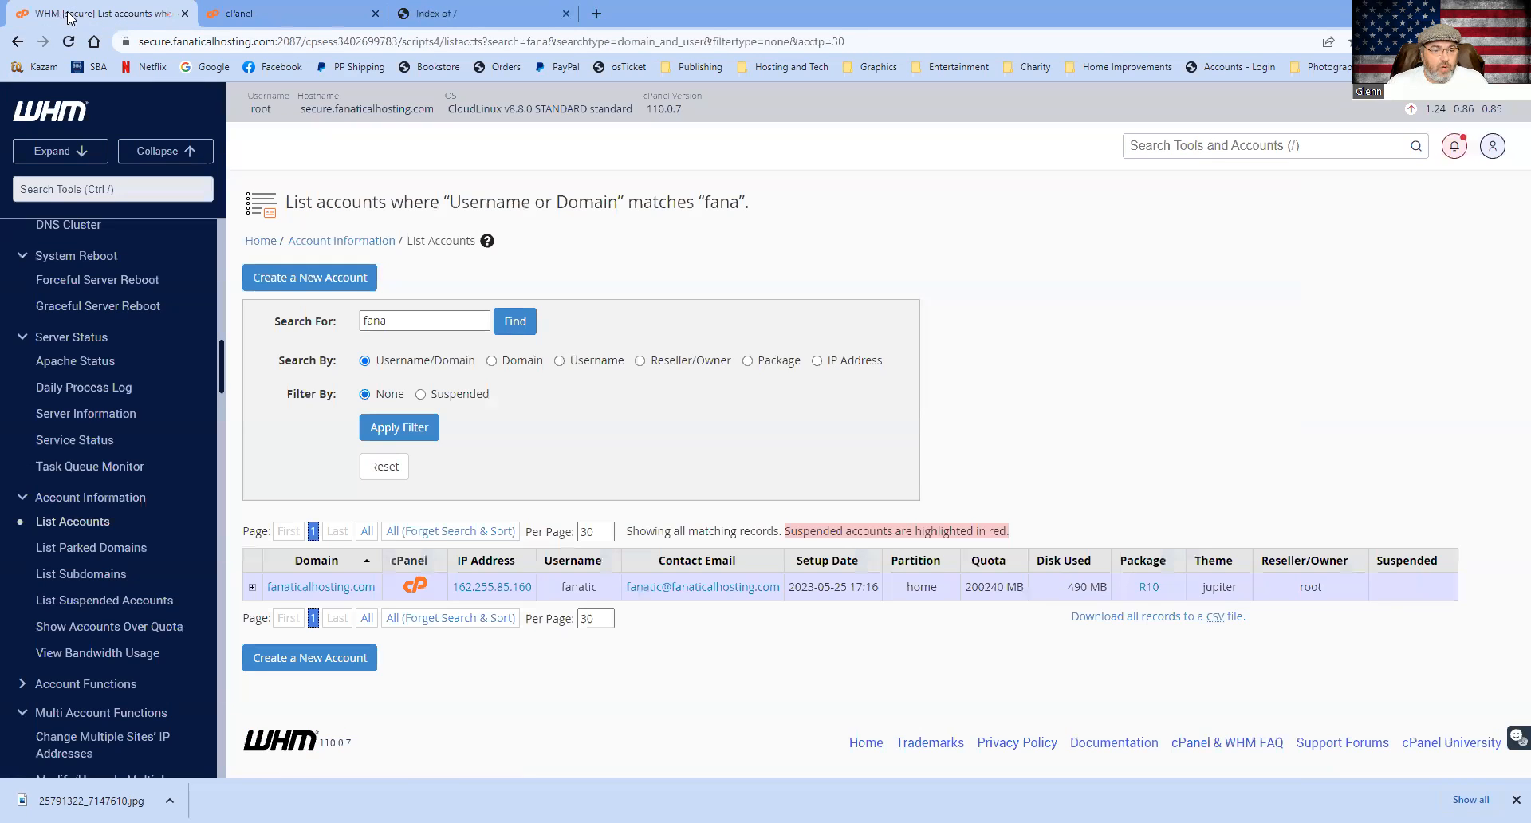
{"action": "left_click", "coordinate": [293, 15]}
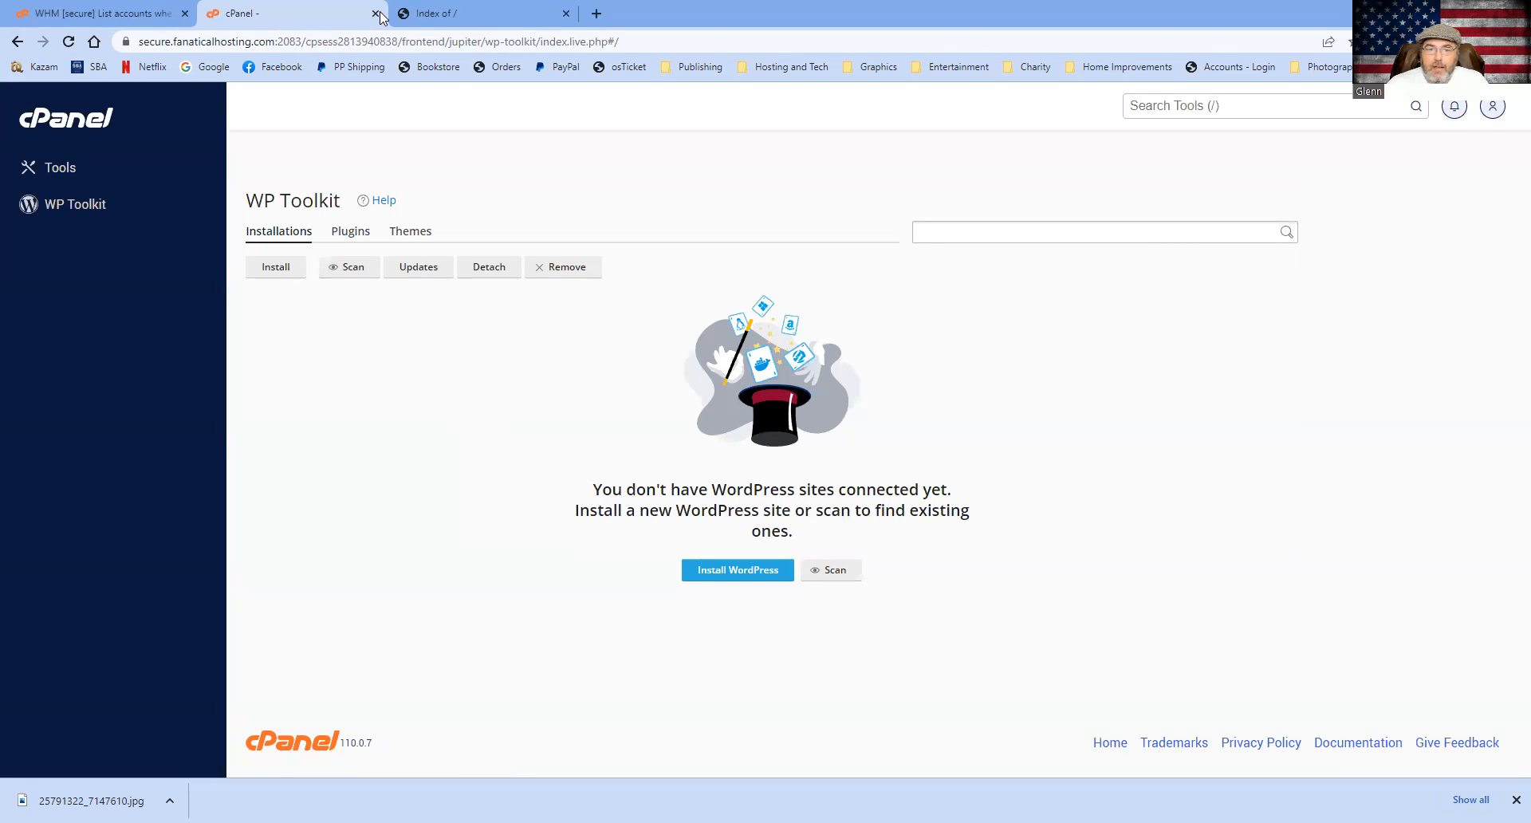
{"action": "left_click", "coordinate": [479, 13]}
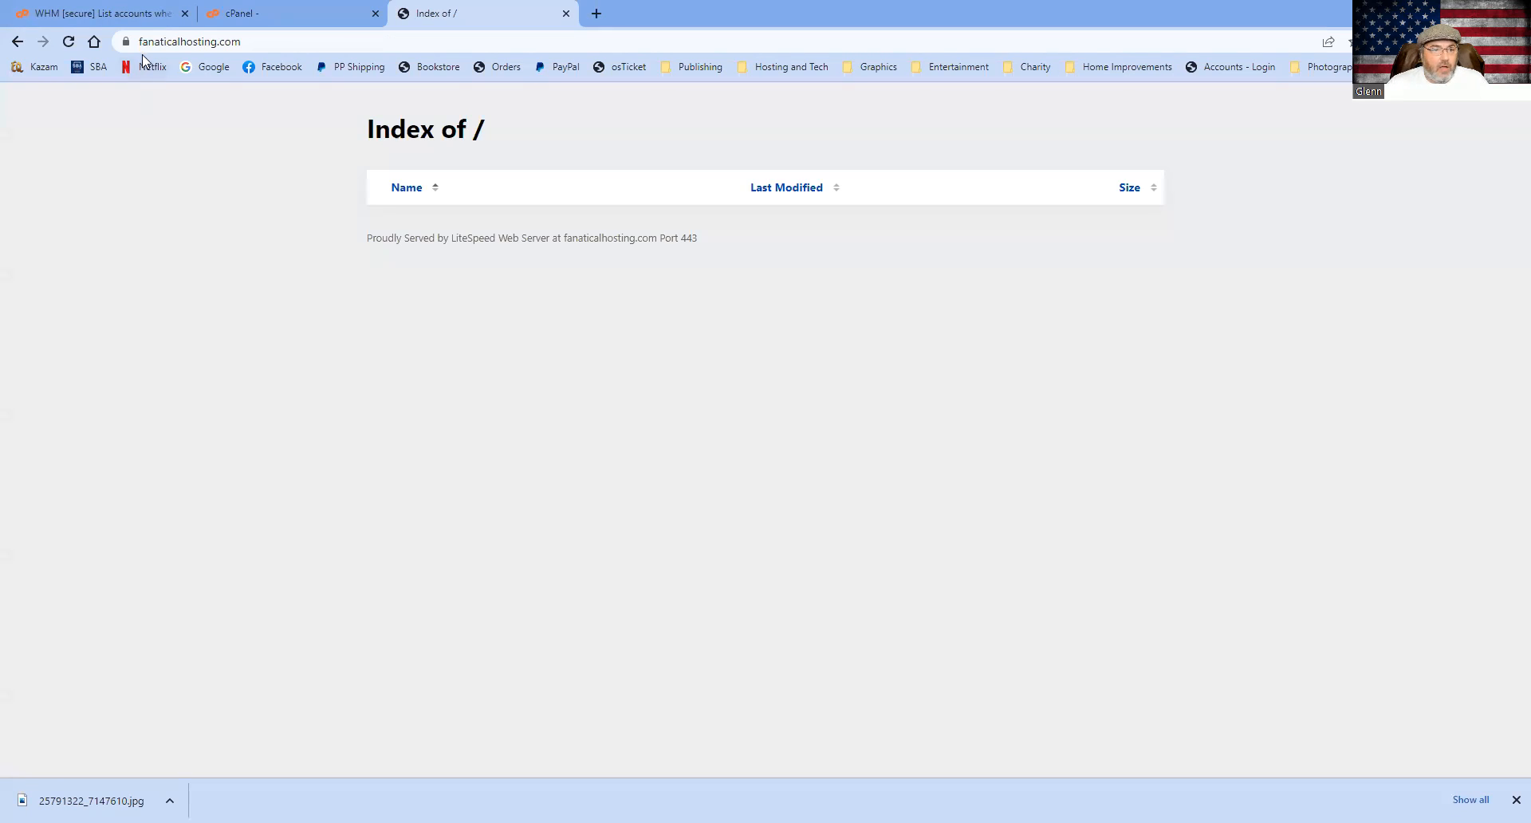
{"action": "left_click", "coordinate": [212, 44]}
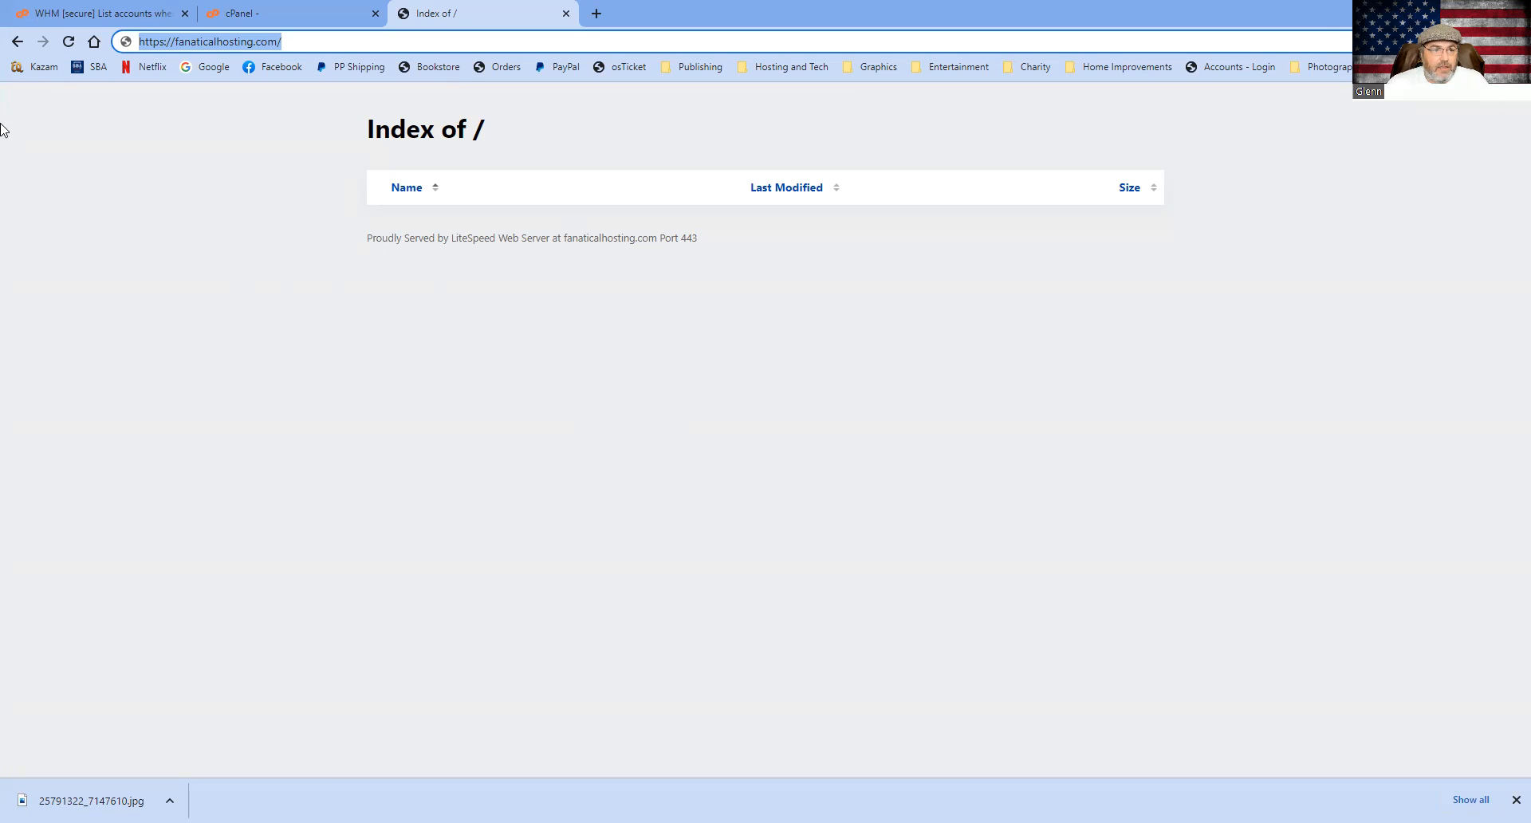
{"action": "left_click", "coordinate": [69, 43]}
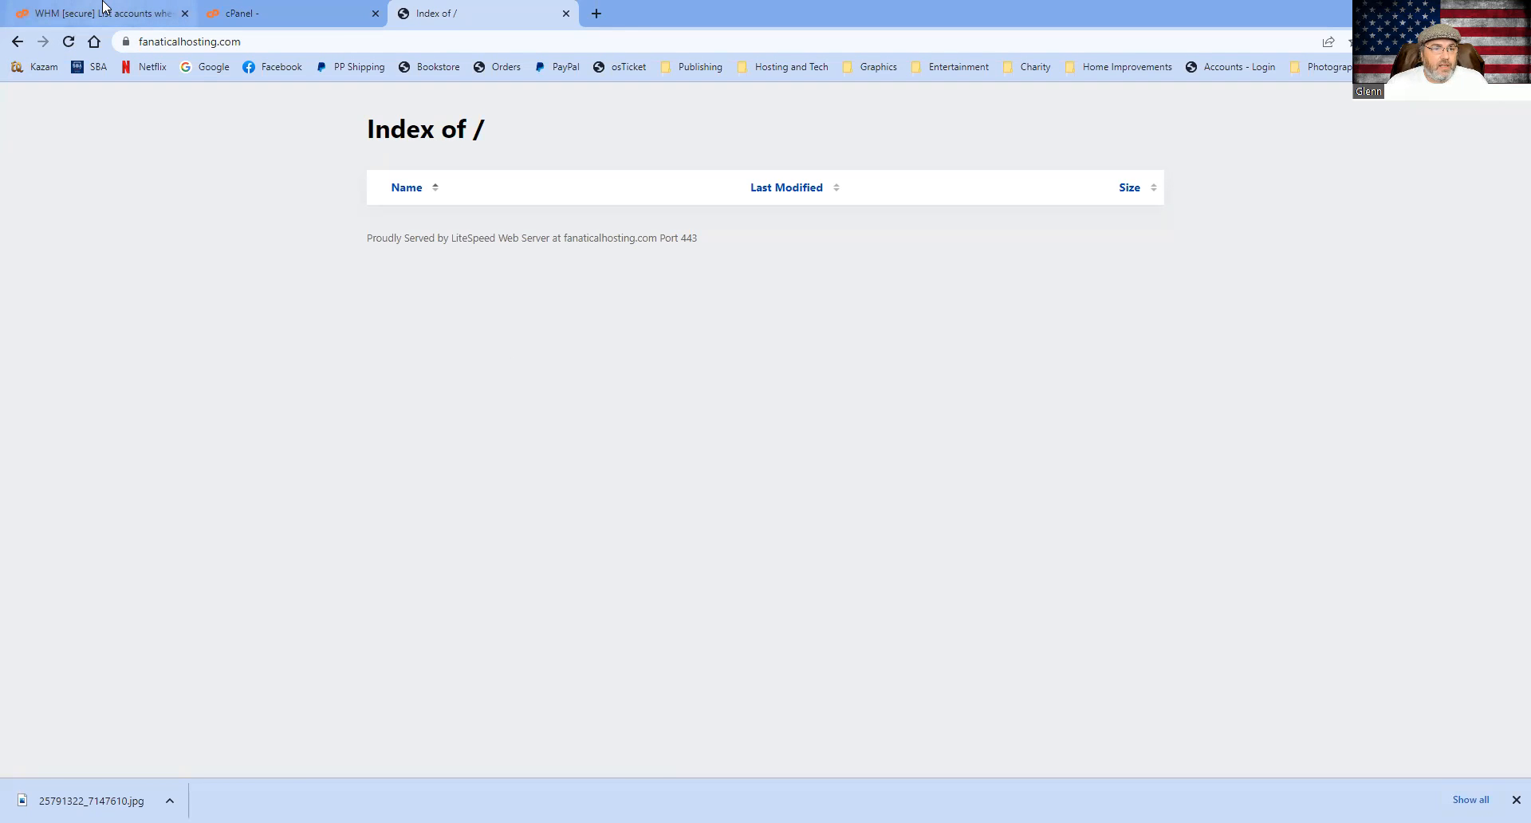
Install WordPress 6.2.2 on fanaticalhosting.com from WP Toolkit, keeping the default title, language and administrator settings.
{"action": "left_click", "coordinate": [273, 10]}
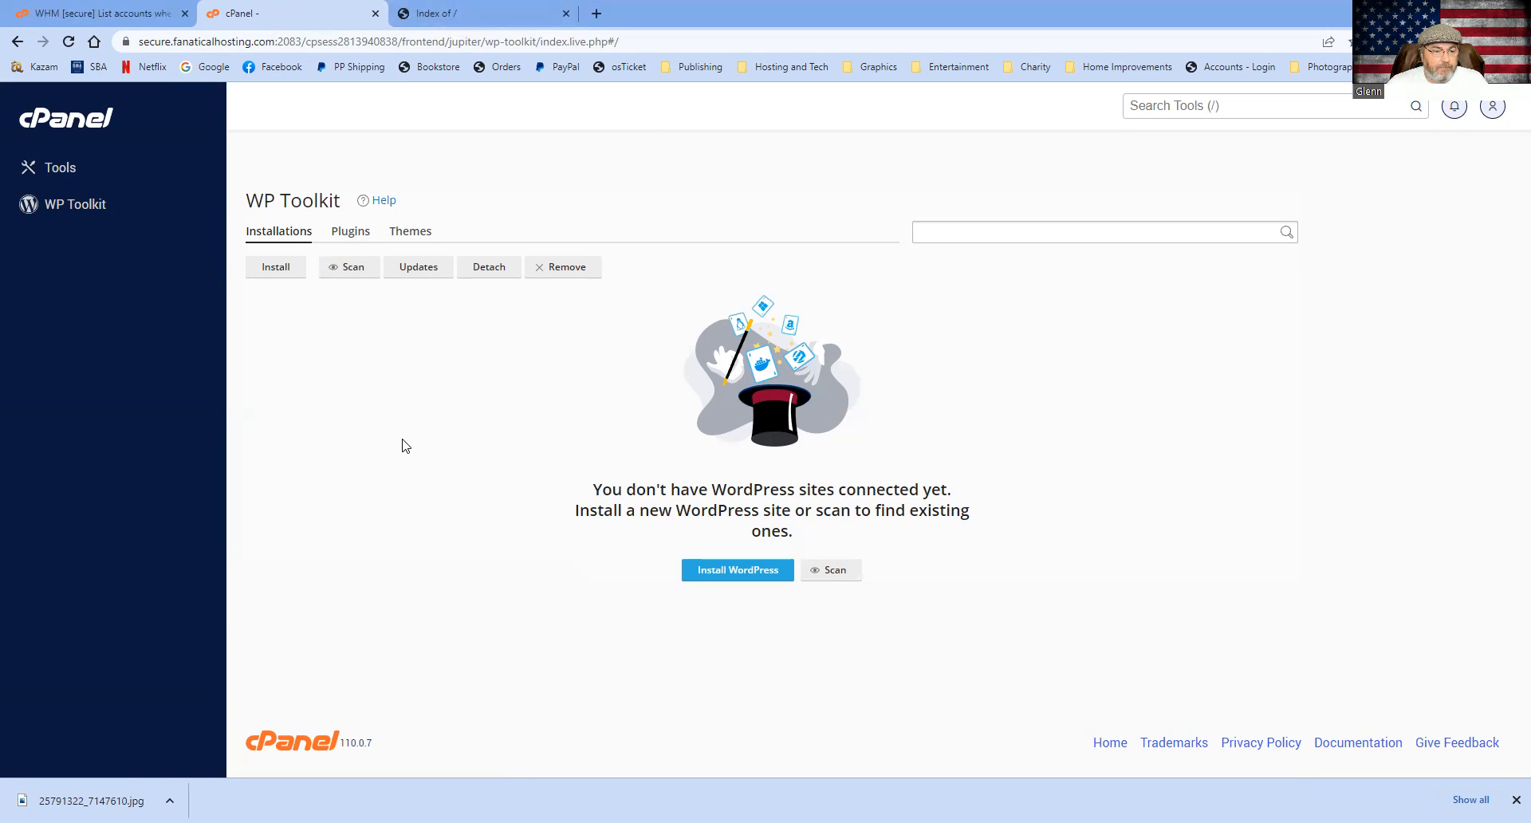
{"action": "left_click", "coordinate": [688, 576]}
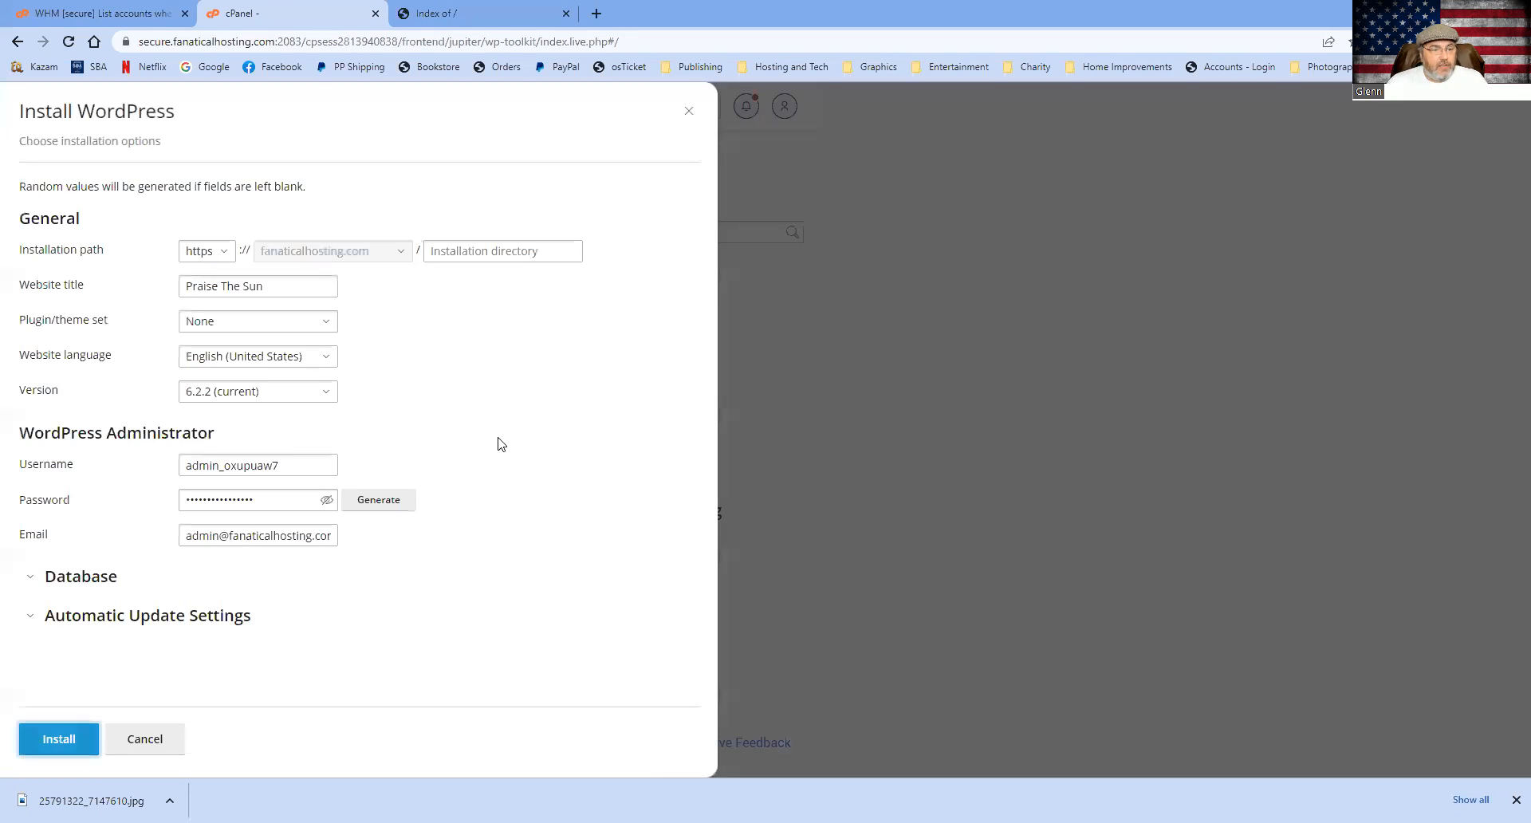
{"action": "left_click", "coordinate": [52, 742]}
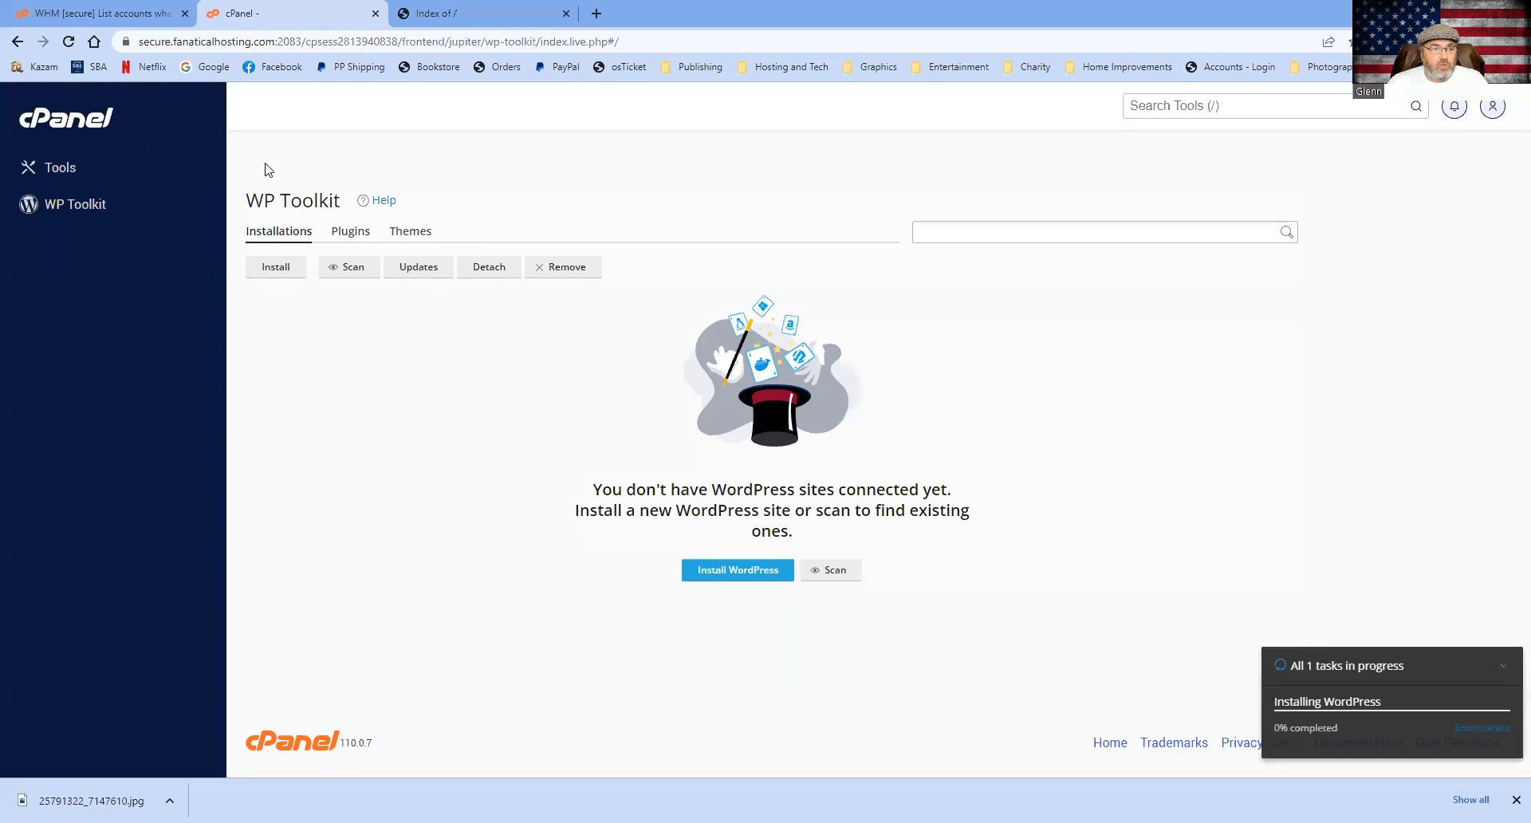
Reopen WP Toolkit from the cPanel tools page and scan the account for WordPress installations.
{"action": "left_click", "coordinate": [51, 126]}
{"action": "scroll", "coordinate": [424, 563], "scroll_direction": "down", "scroll_amount": 3}
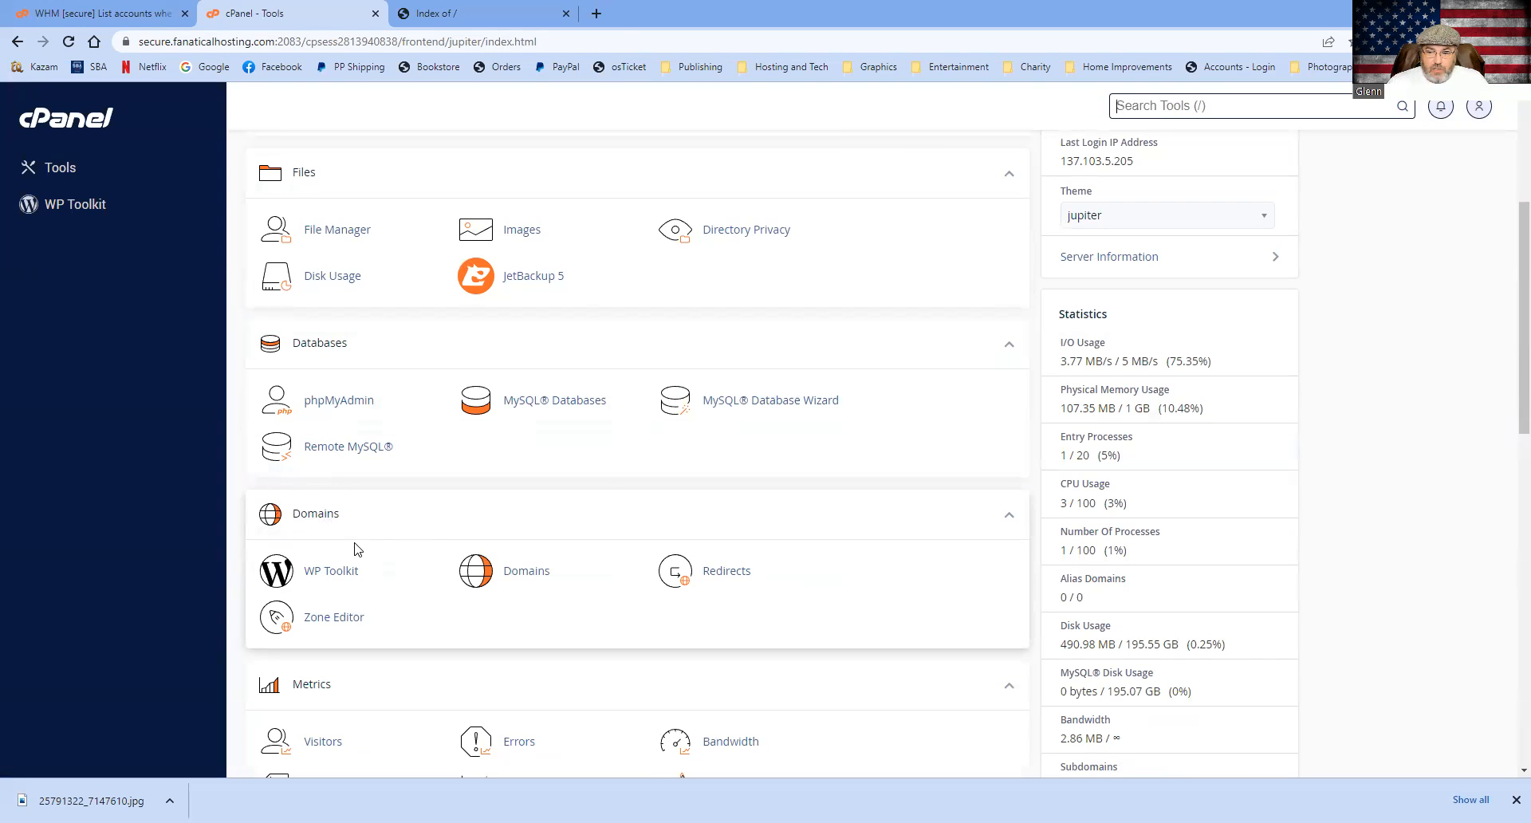
{"action": "left_click", "coordinate": [322, 578]}
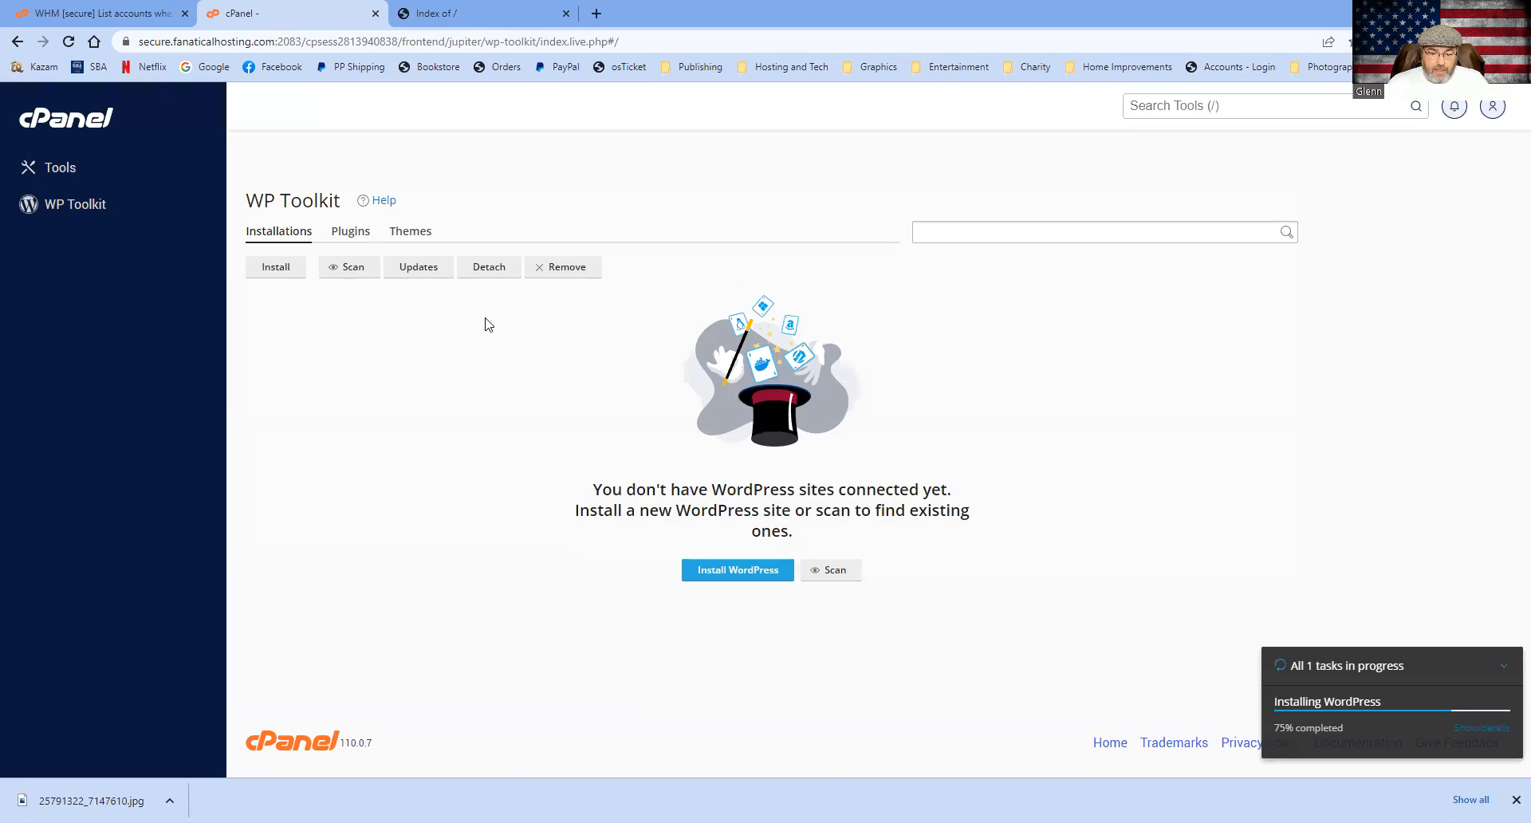
{"action": "left_click", "coordinate": [348, 271]}
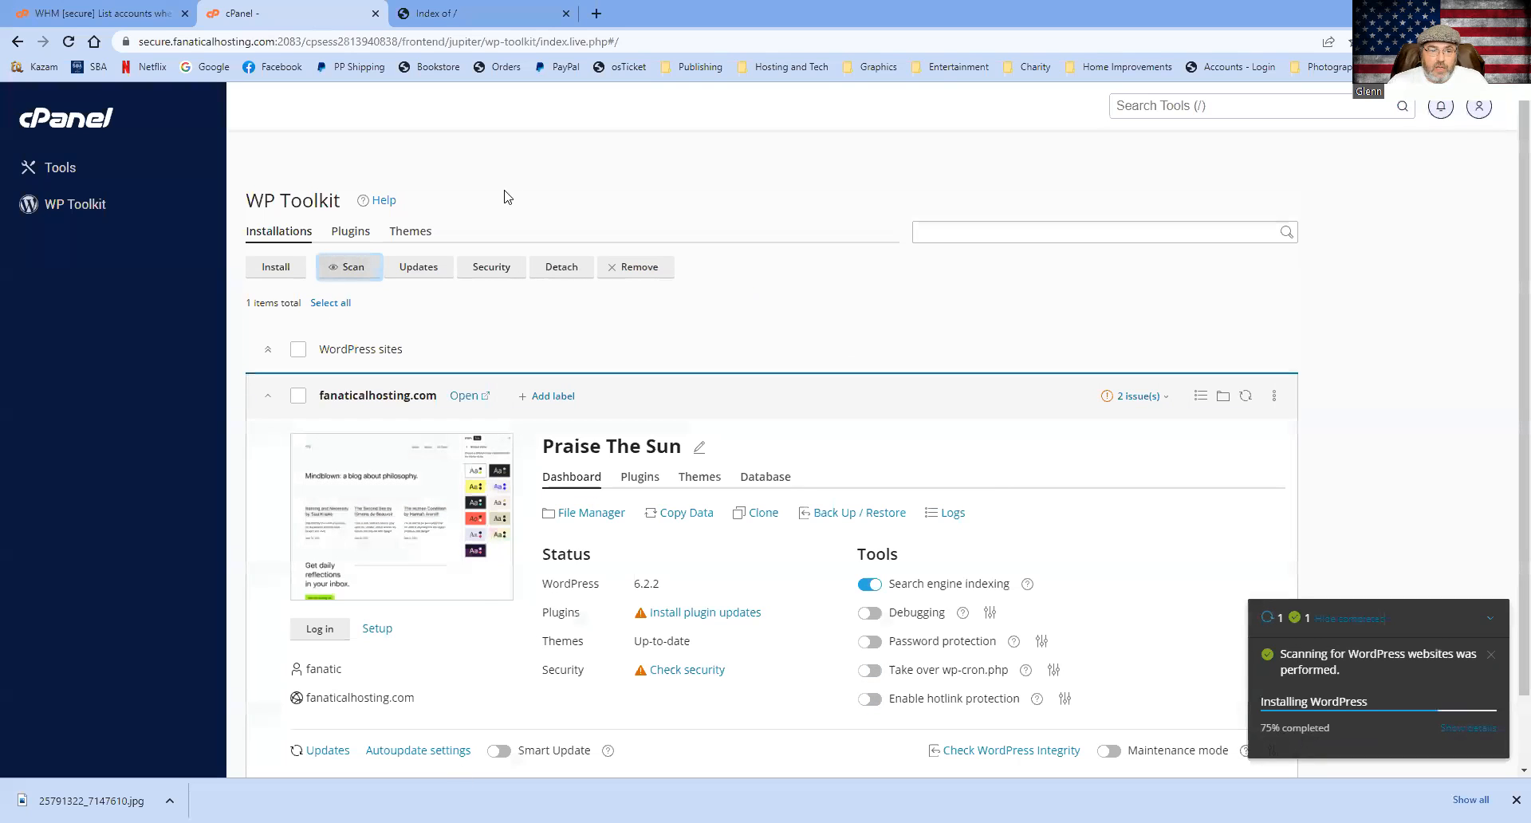
Log in to the WordPress admin of the fanaticalhosting.com installation and dismiss the dashboard's welcome panel.
{"action": "scroll", "coordinate": [715, 660], "scroll_direction": "down", "scroll_amount": 1}
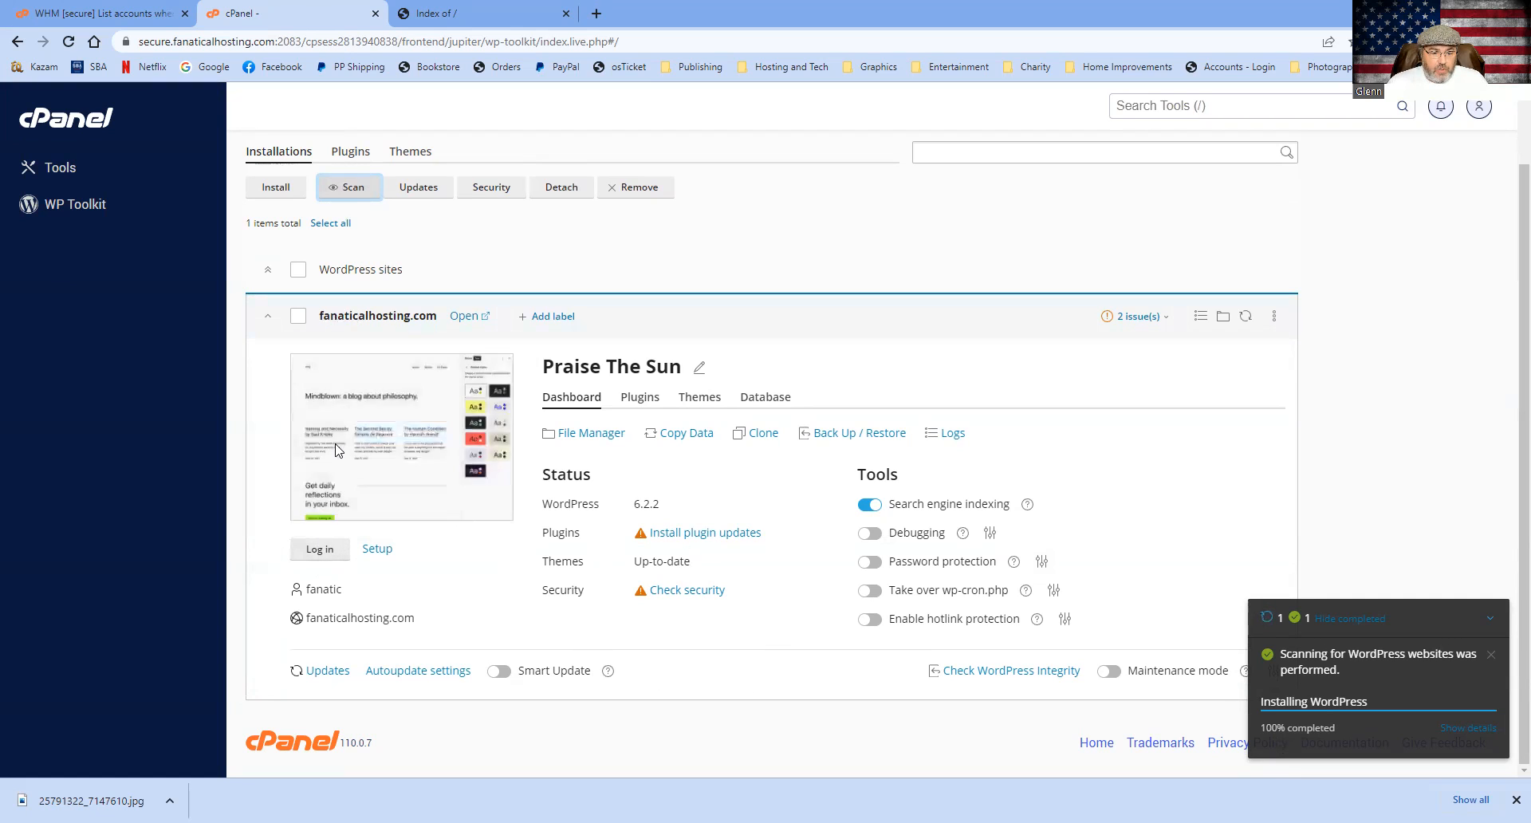
{"action": "left_click", "coordinate": [319, 550]}
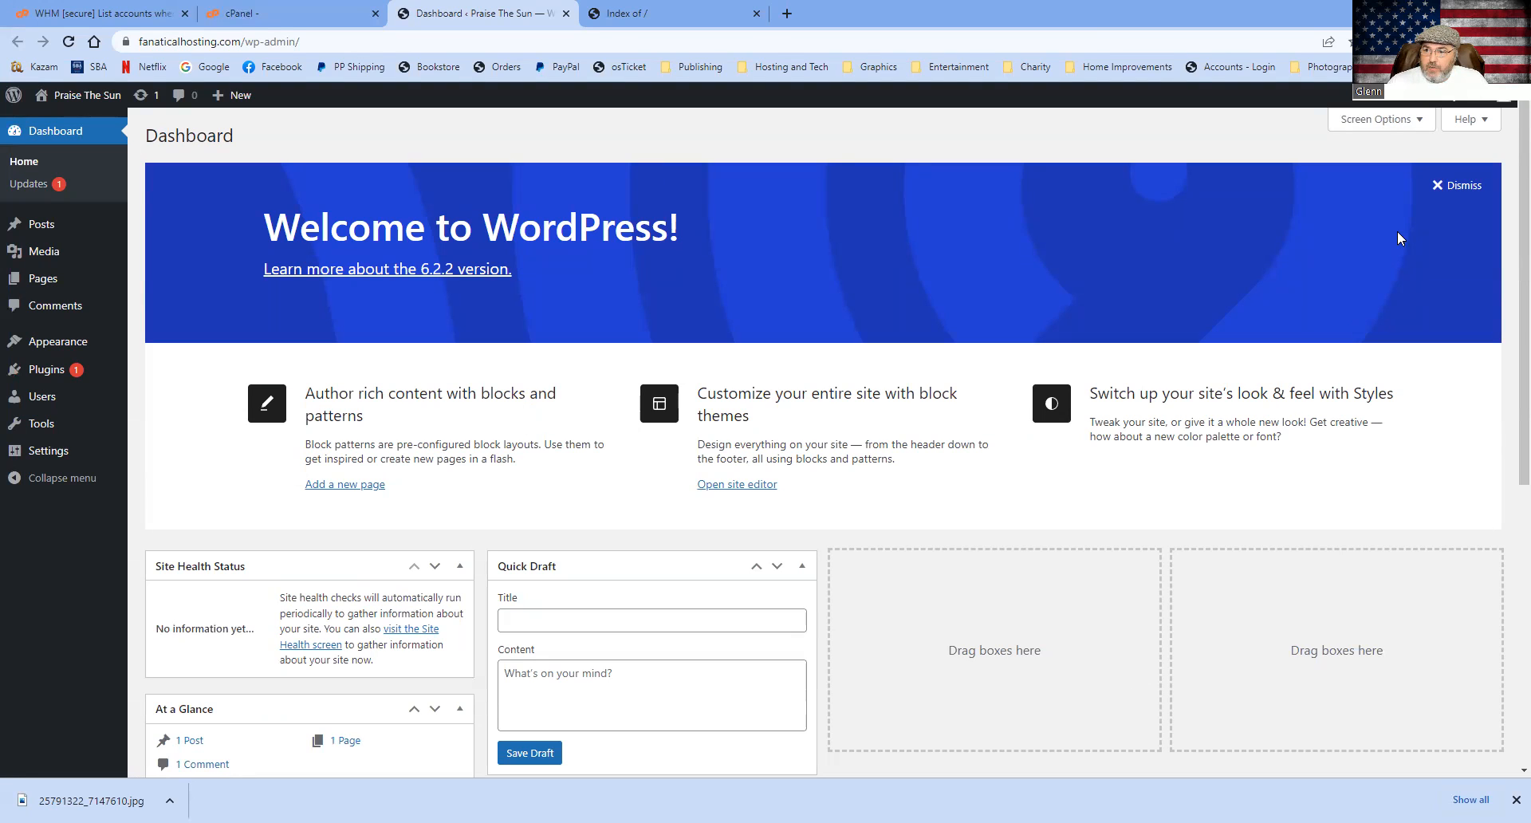
{"action": "left_click", "coordinate": [1466, 187]}
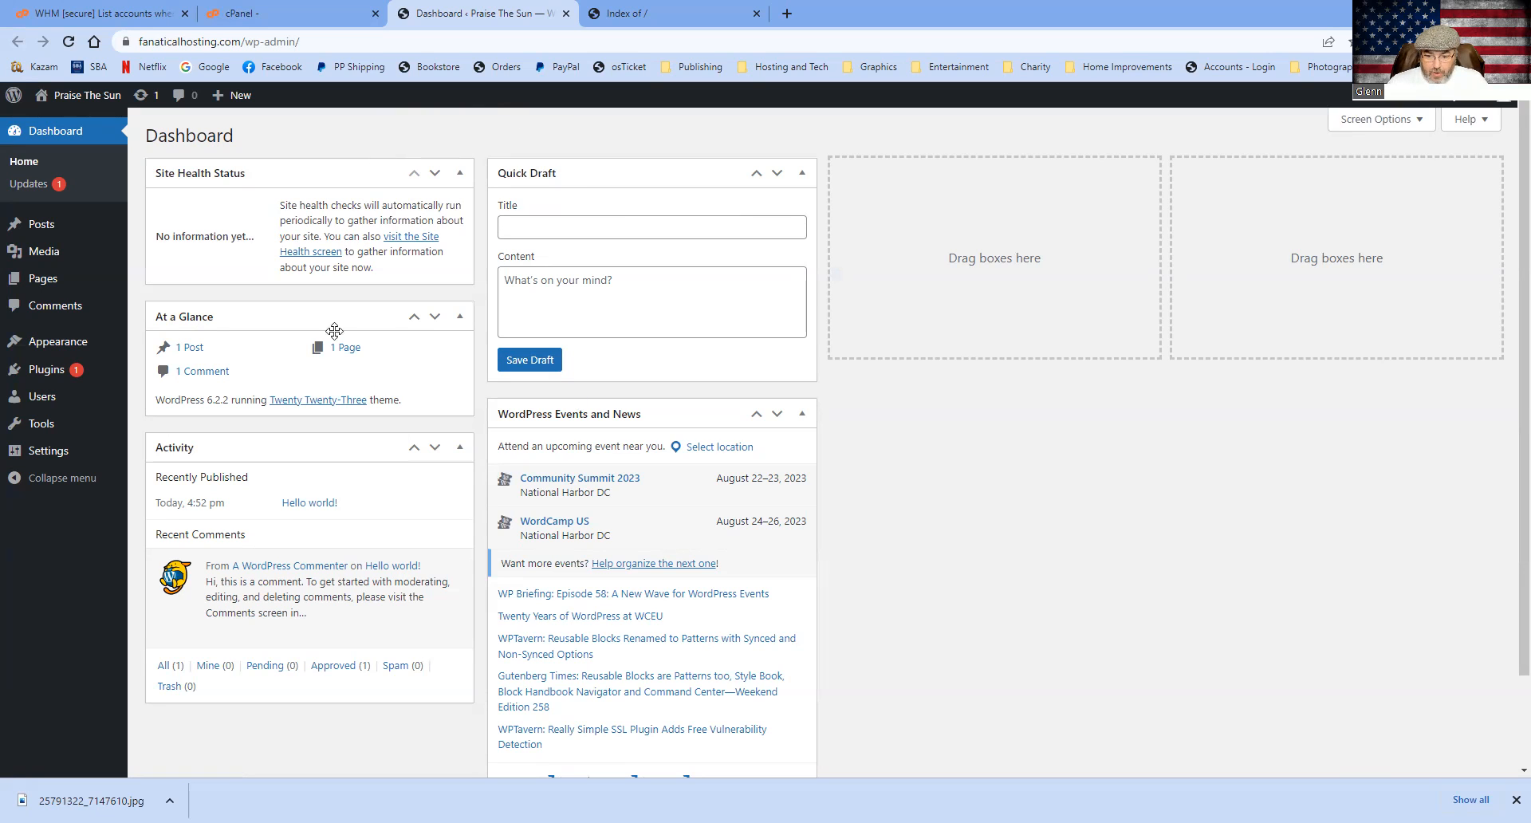
Browse the plugins and themes that WP Toolkit offers for the new site, without installing any.
{"action": "left_click", "coordinate": [256, 12]}
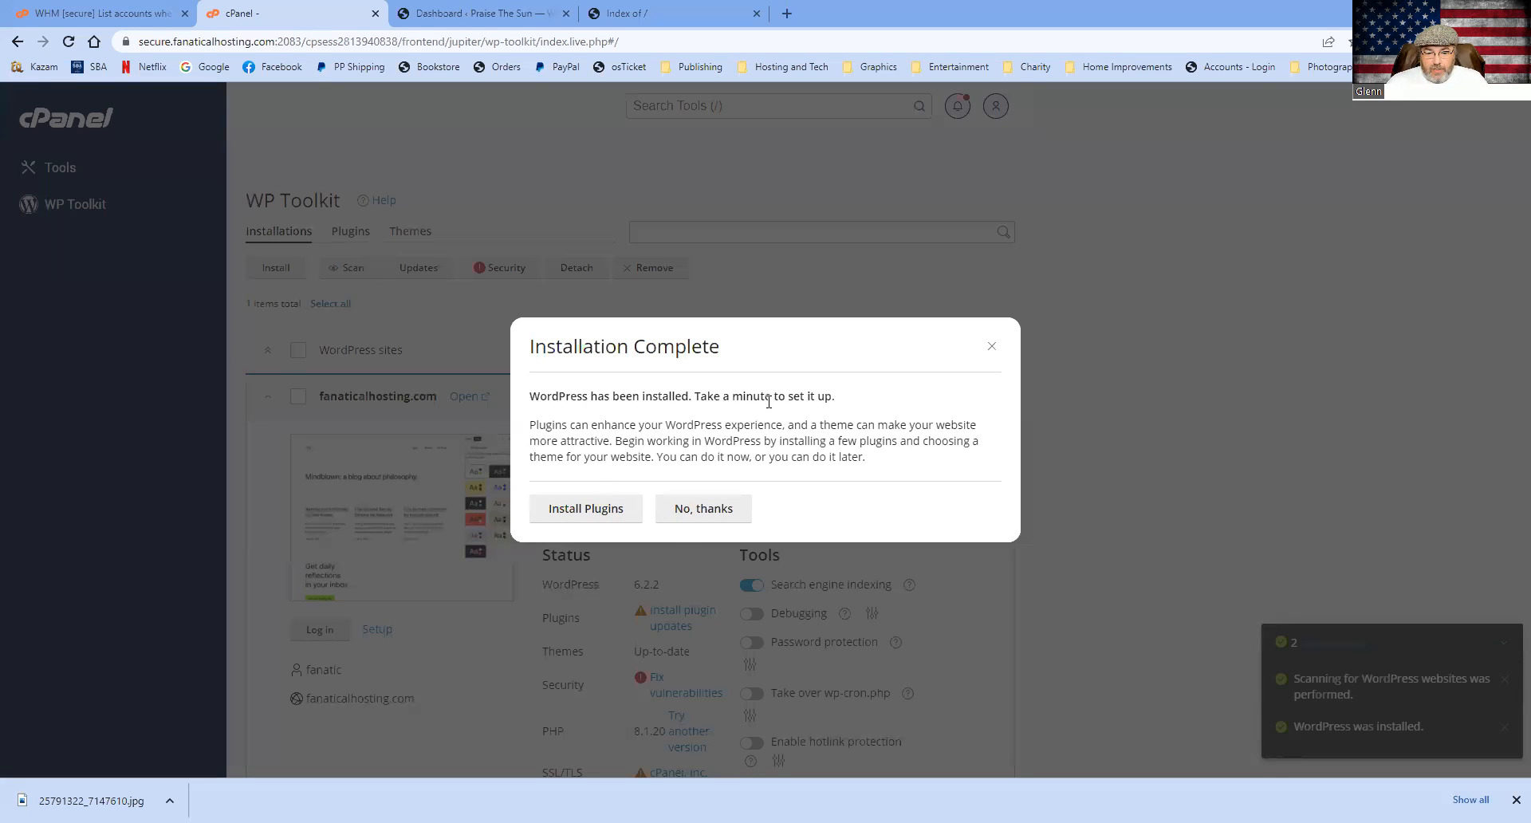
{"action": "left_click", "coordinate": [599, 520]}
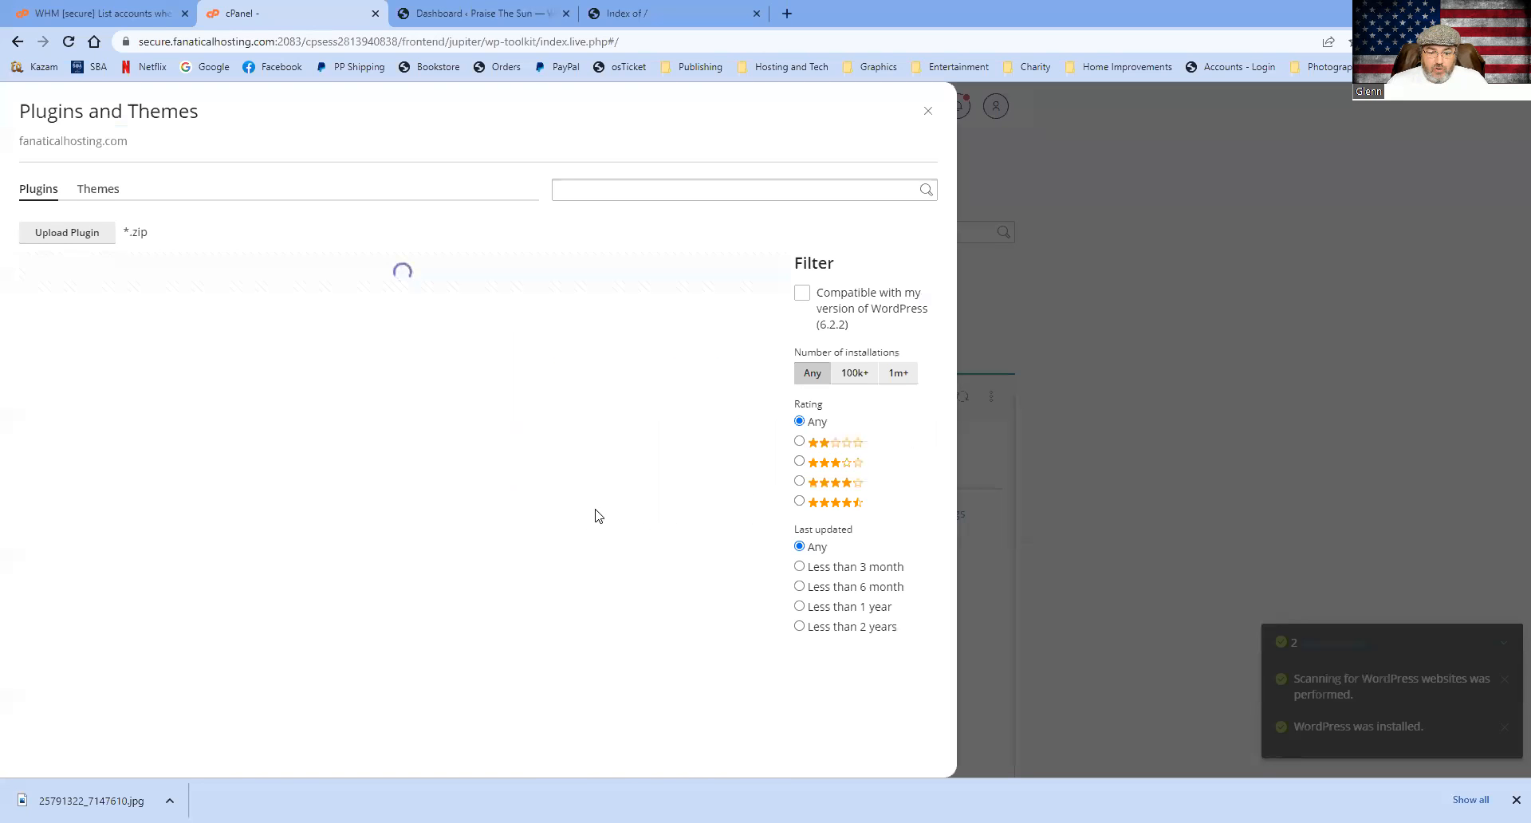
{"action": "scroll", "coordinate": [151, 602], "scroll_direction": "down", "scroll_amount": 15}
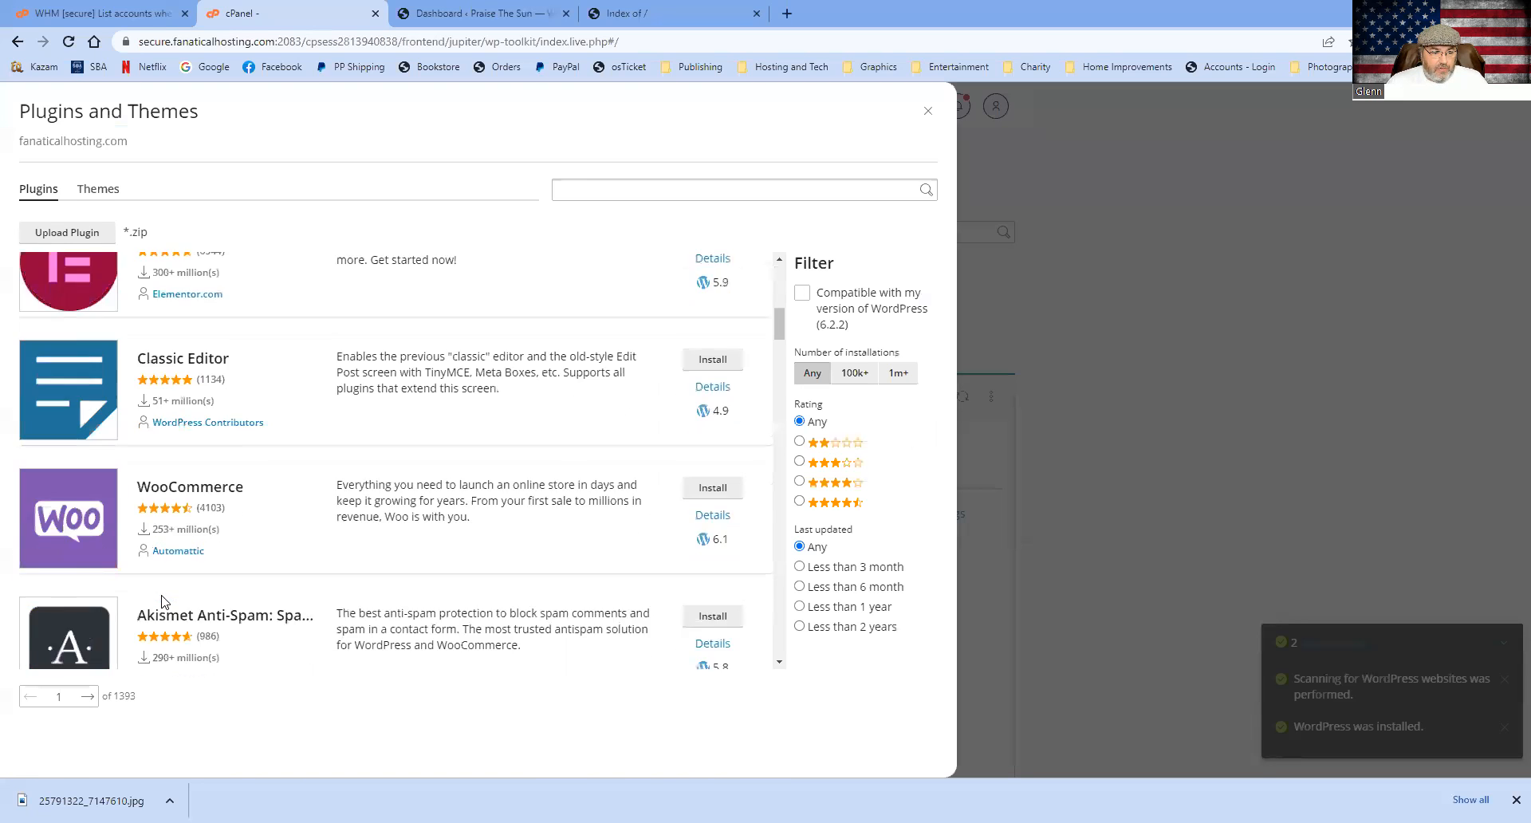
{"action": "scroll", "coordinate": [162, 598], "scroll_direction": "up", "scroll_amount": 8}
{"action": "scroll", "coordinate": [162, 598], "scroll_direction": "up", "scroll_amount": 7}
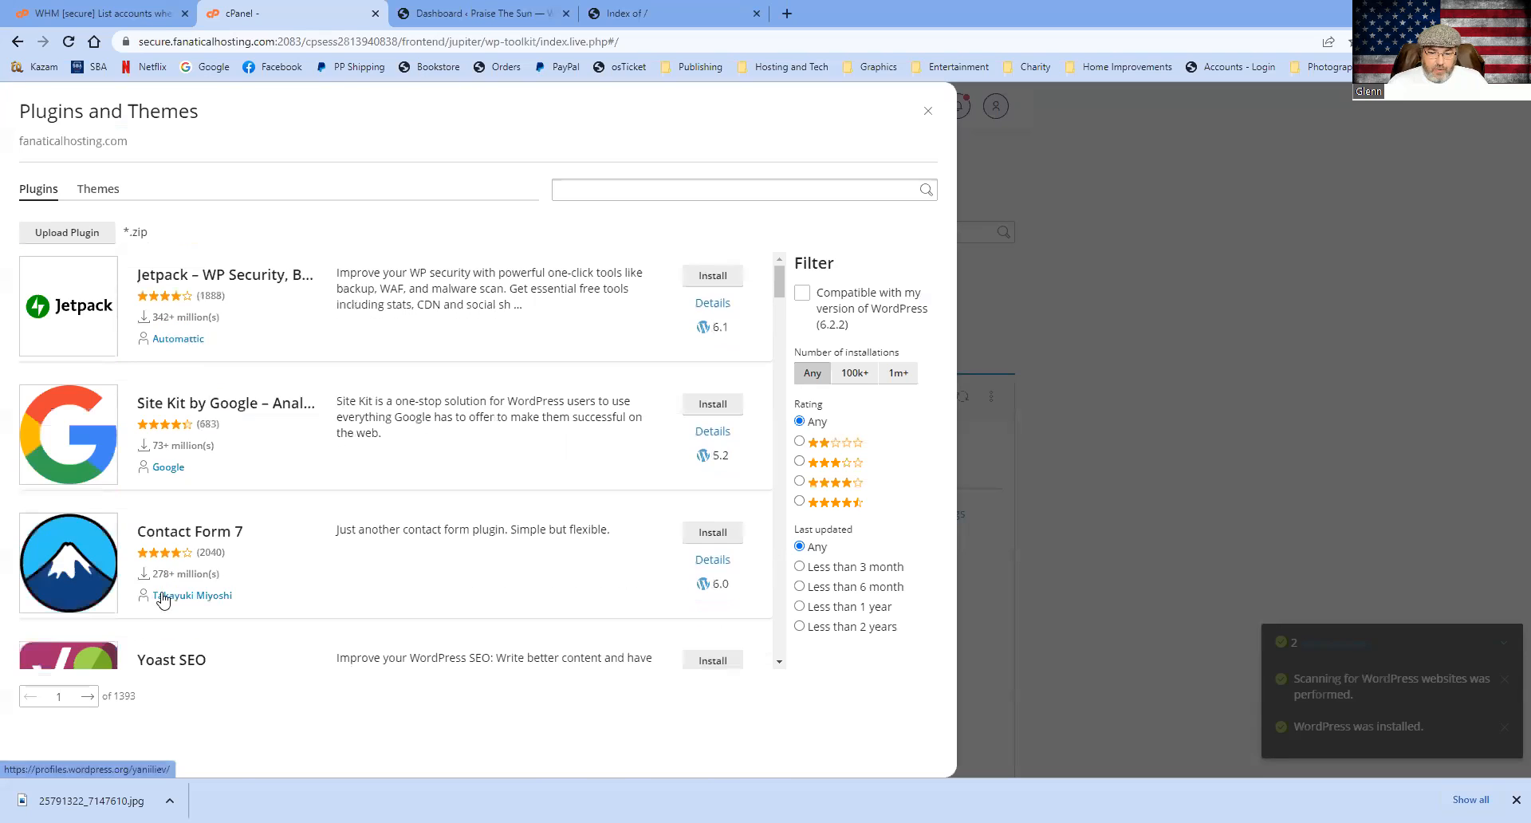
{"action": "left_click", "coordinate": [98, 190]}
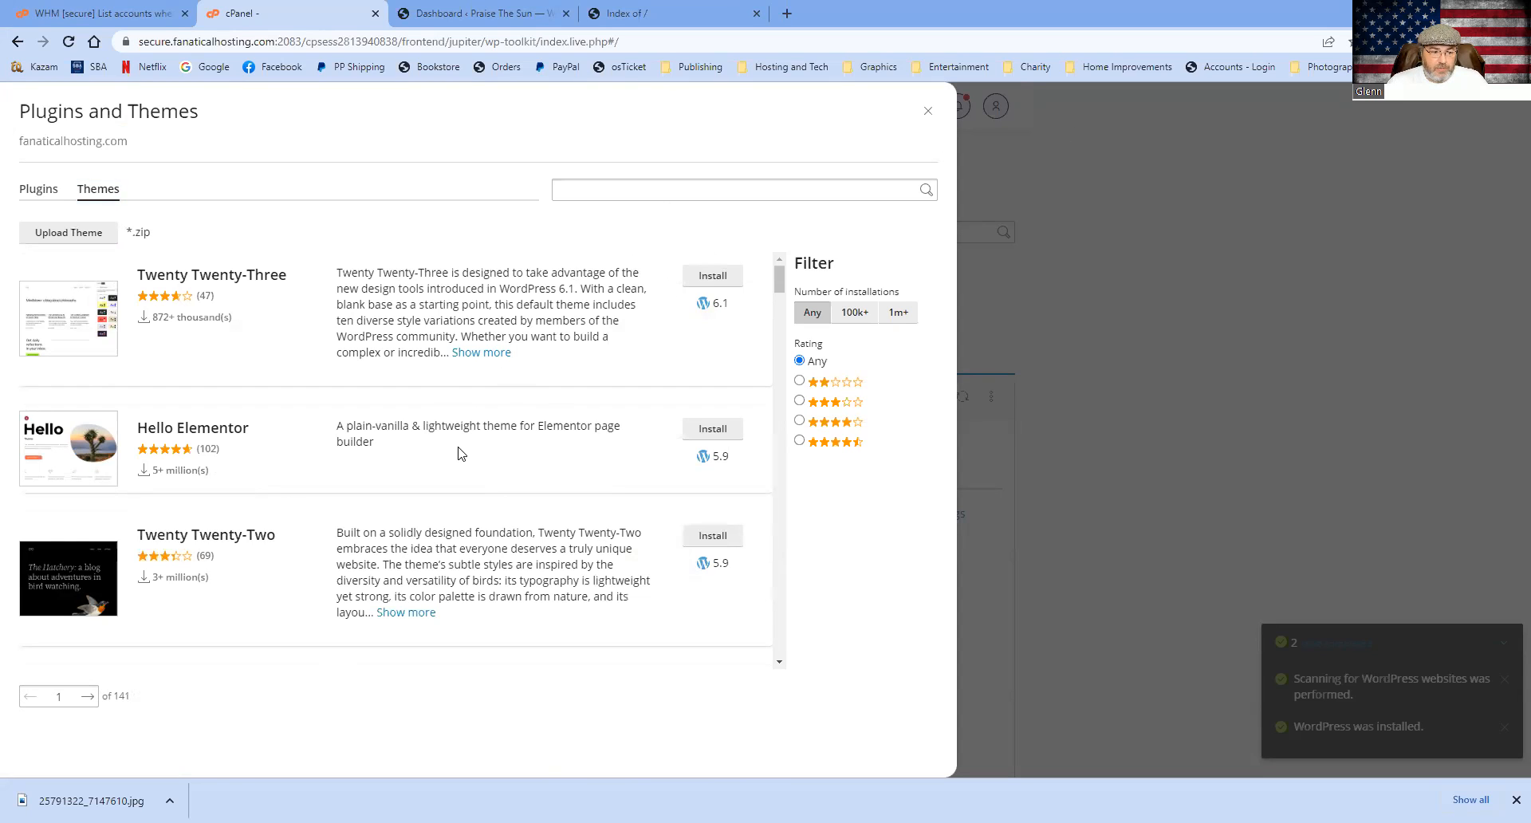
{"action": "left_click", "coordinate": [928, 114]}
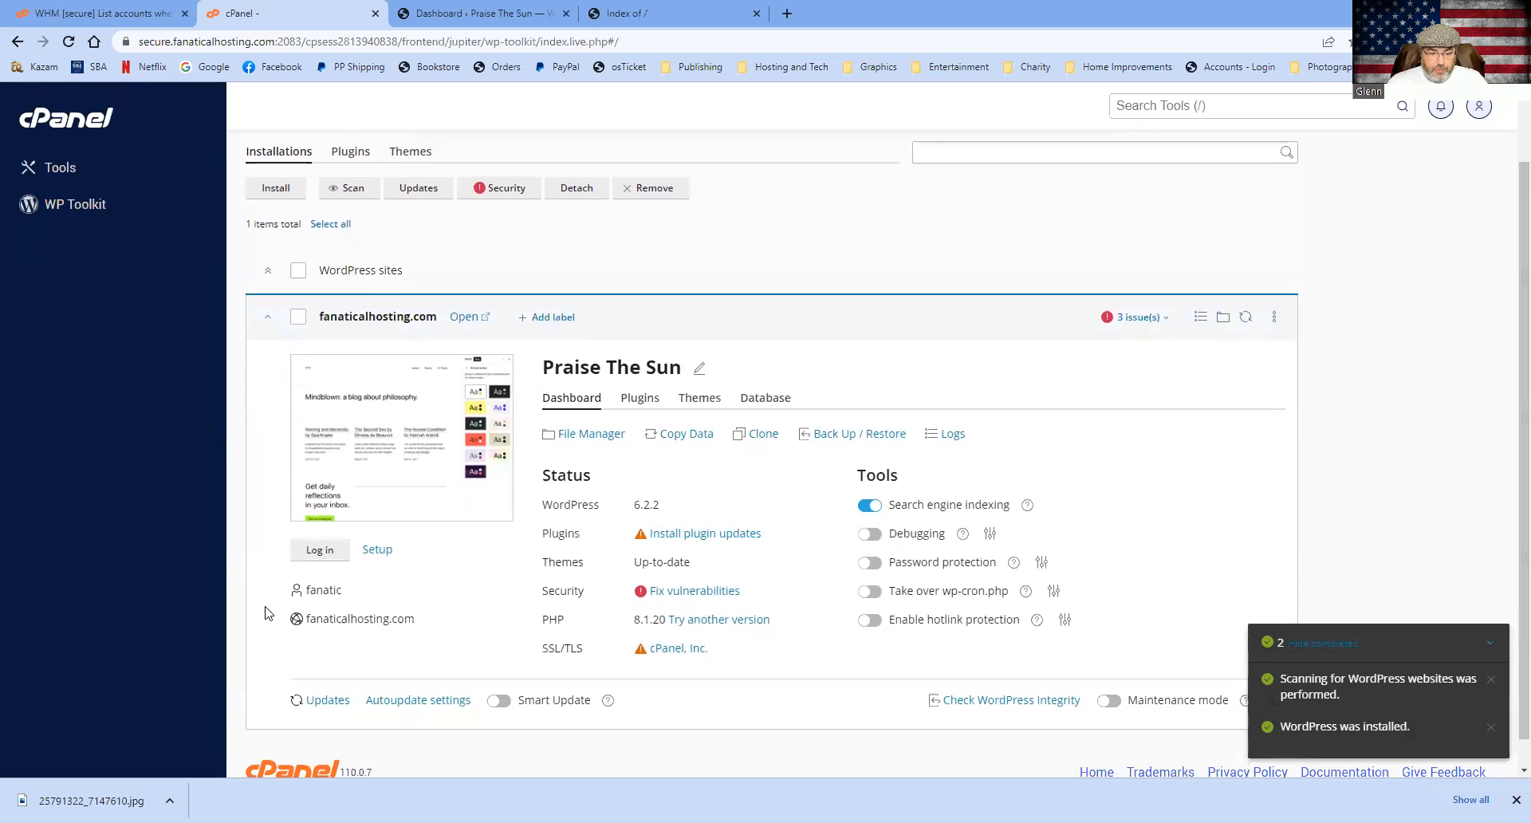
Log in to the WordPress dashboard again in place of the earlier one, and reload the fanaticalhosting.com home page.
{"action": "left_click", "coordinate": [318, 553]}
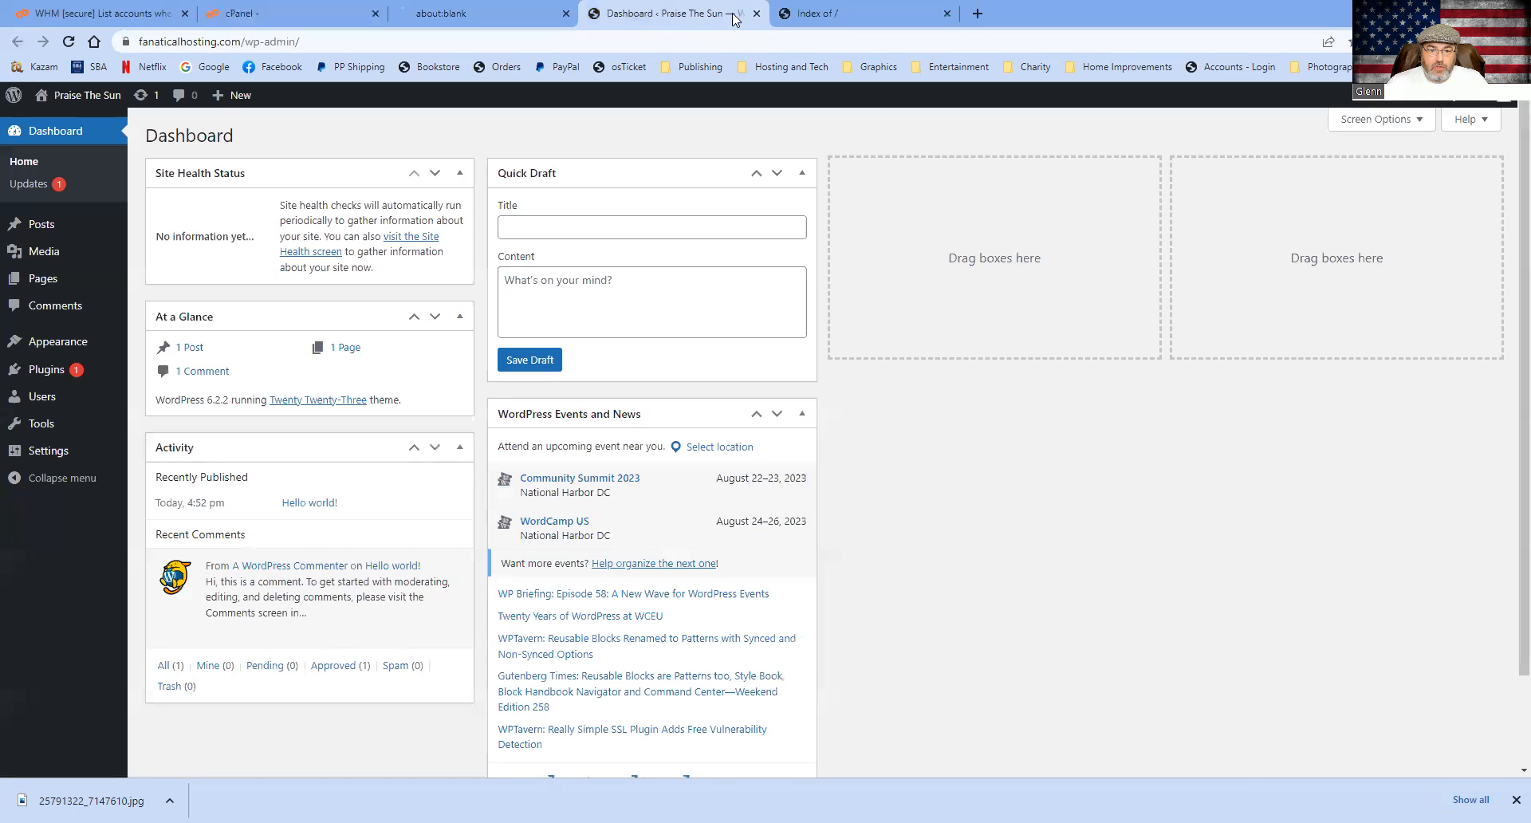
{"action": "left_click", "coordinate": [755, 14]}
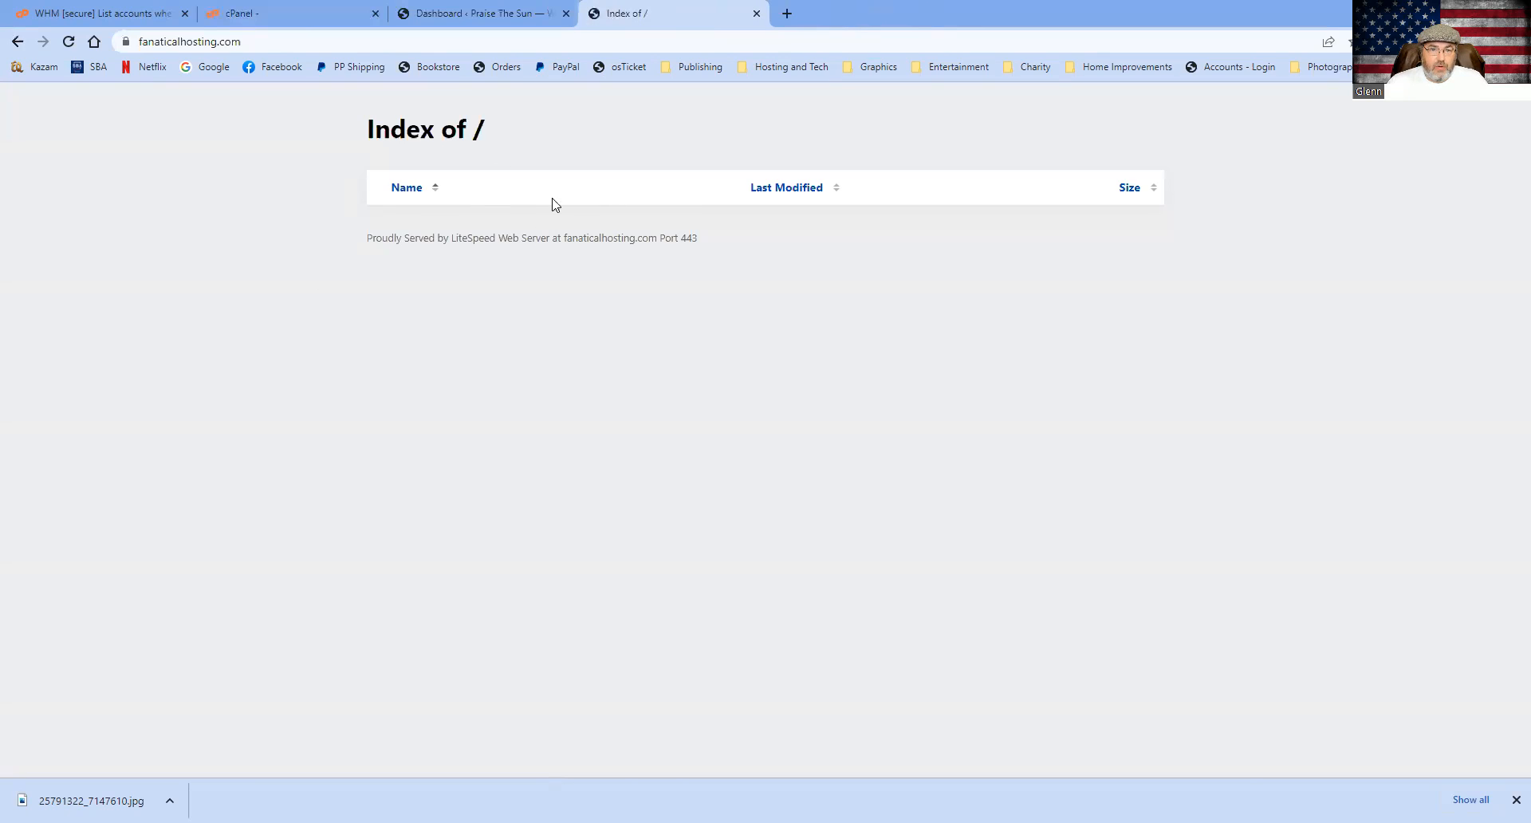
{"action": "left_click", "coordinate": [69, 42]}
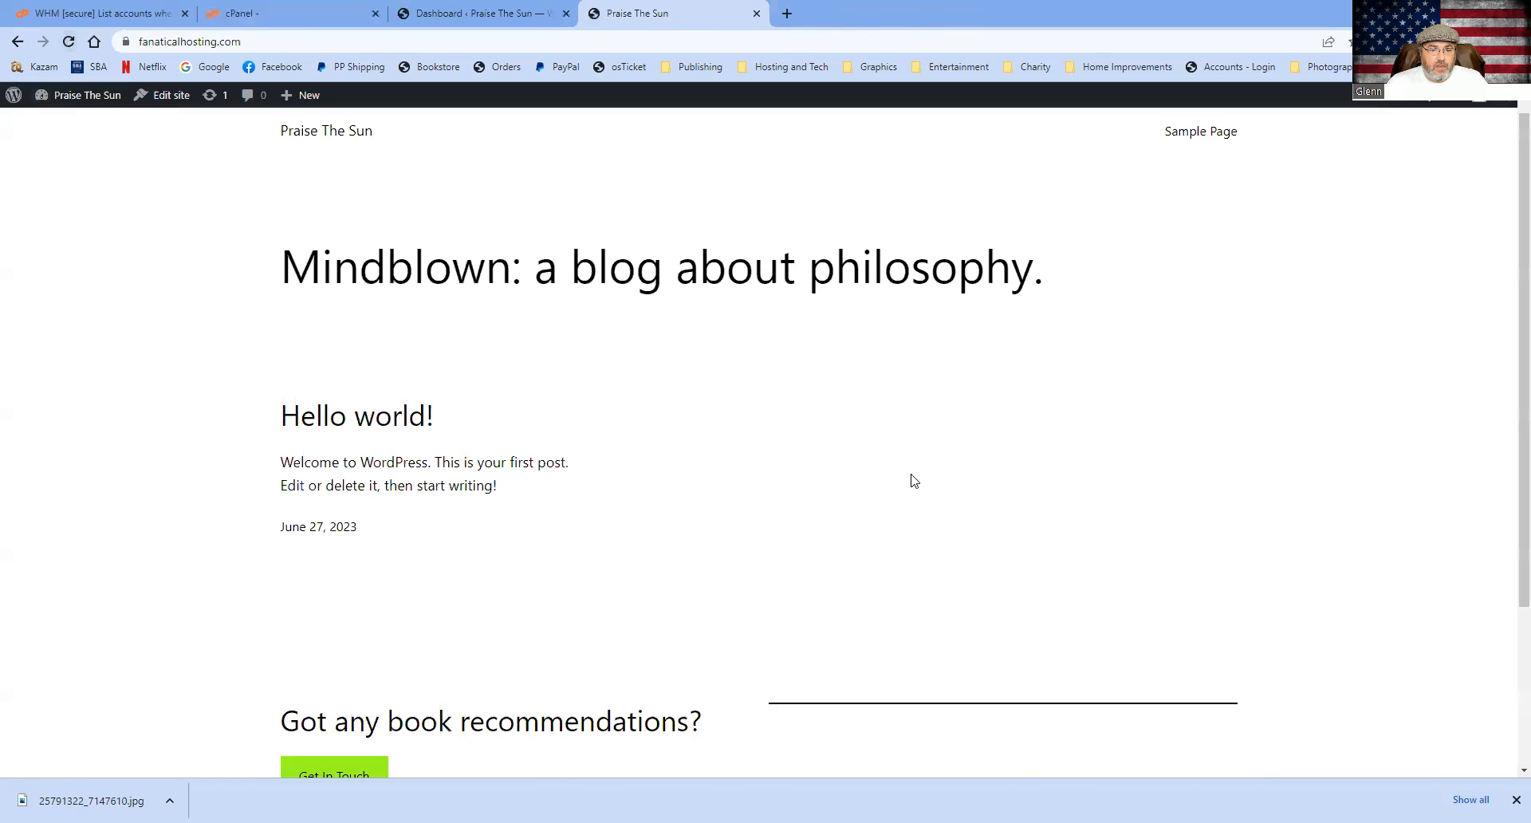
Review the installed plugins in the WordPress admin and in the site's plugin list in WP Toolkit.
{"action": "left_click", "coordinate": [482, 14]}
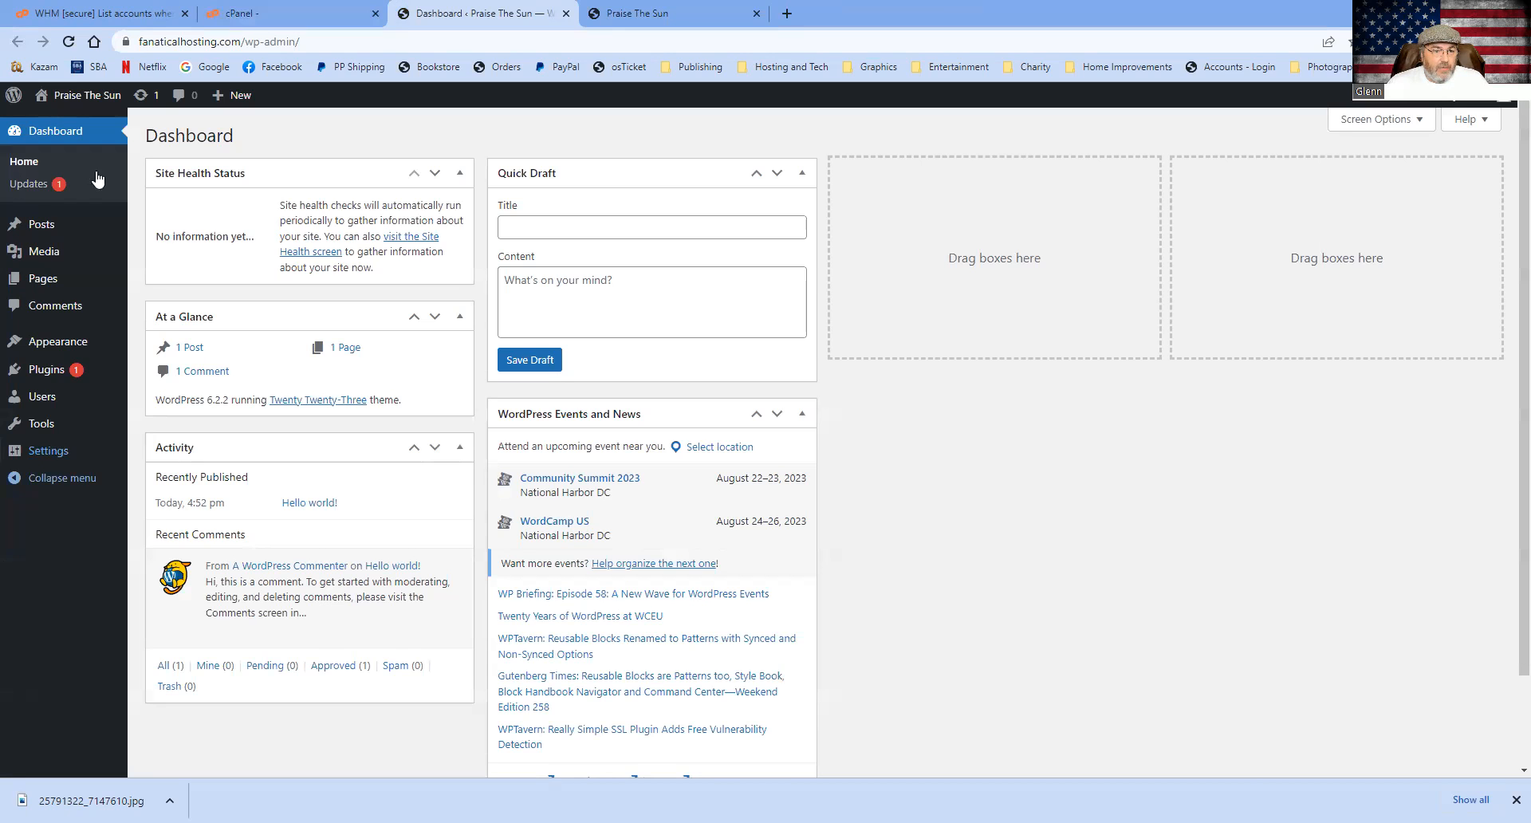
{"action": "left_click", "coordinate": [46, 370]}
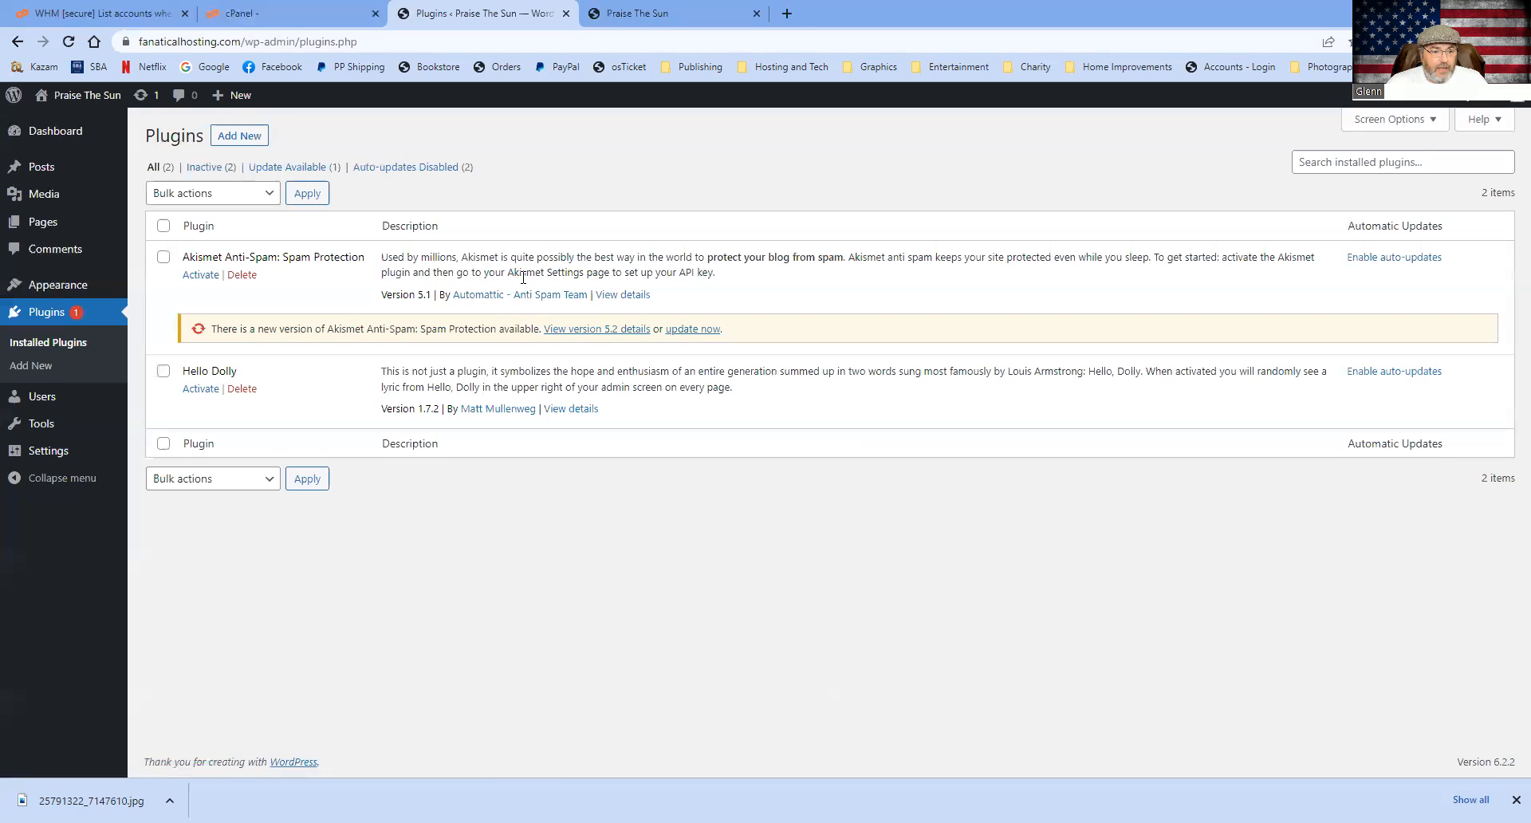
{"action": "left_click", "coordinate": [321, 12]}
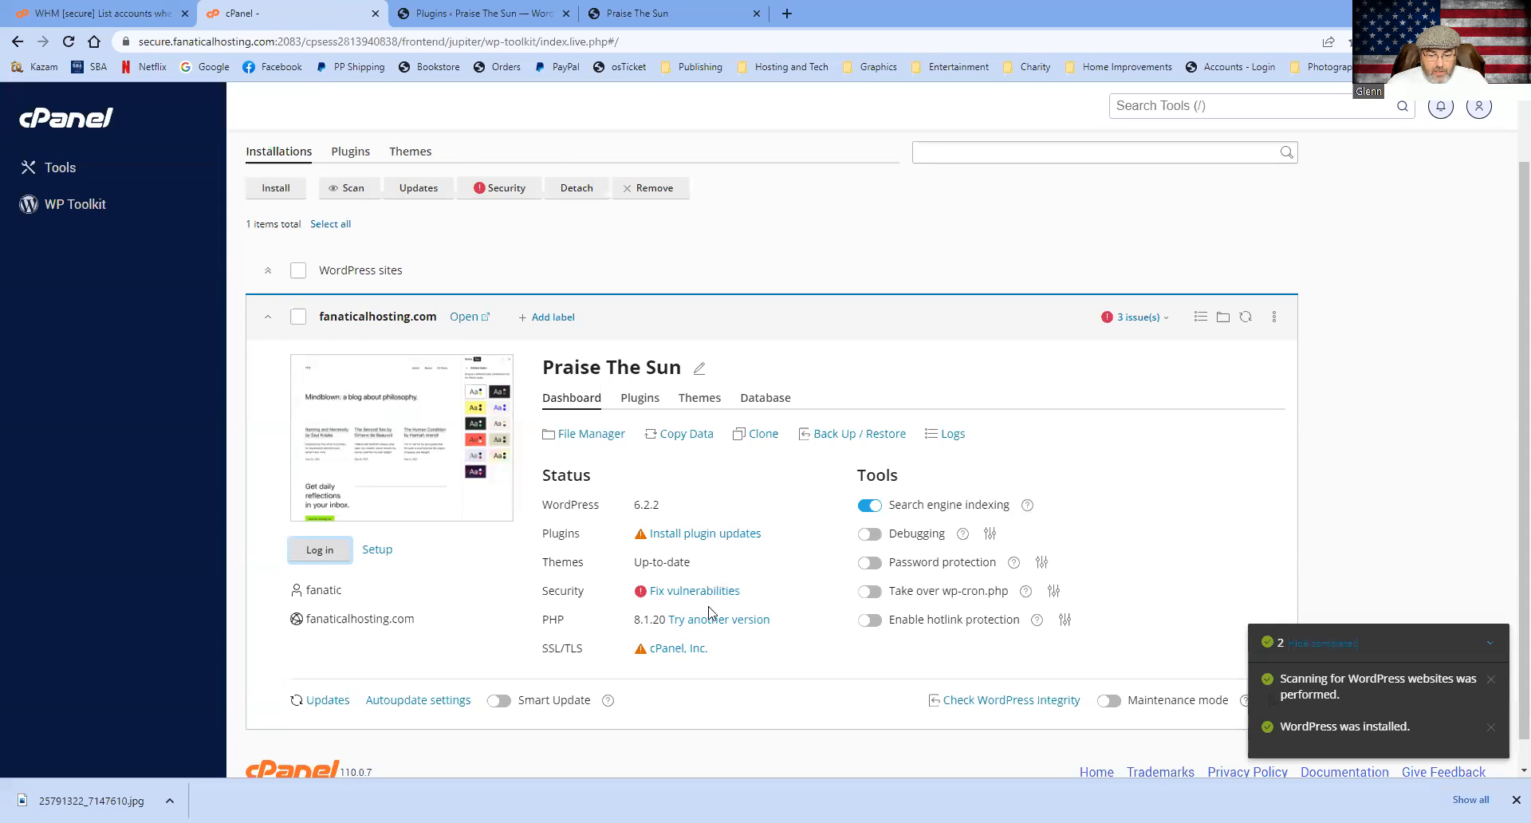
{"action": "left_click", "coordinate": [638, 397]}
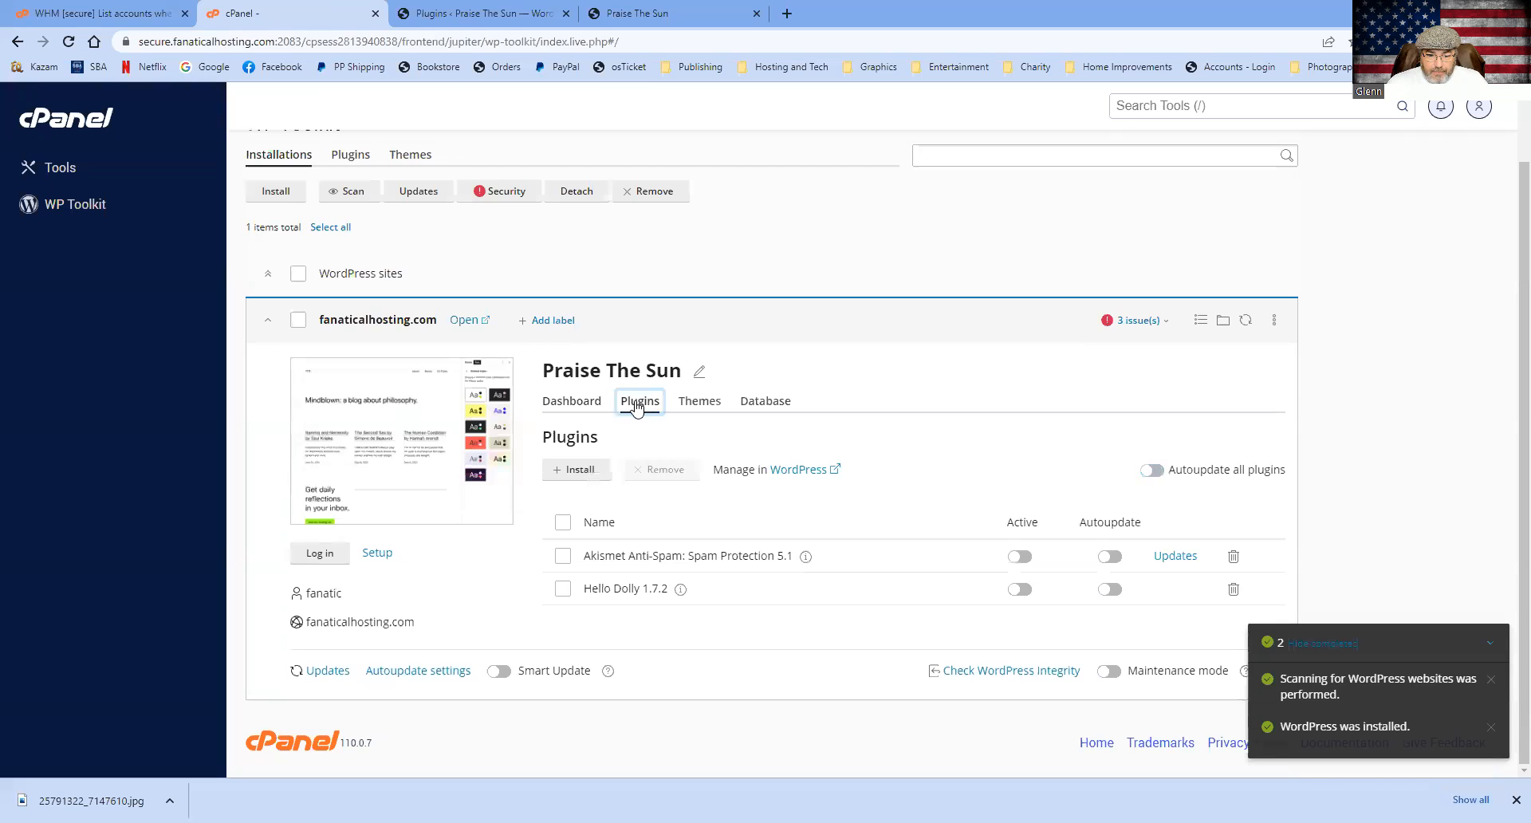
Select both plugins in the site's list, activate Akismet Anti-Spam and enable its automatic updates.
{"action": "left_click", "coordinate": [563, 525]}
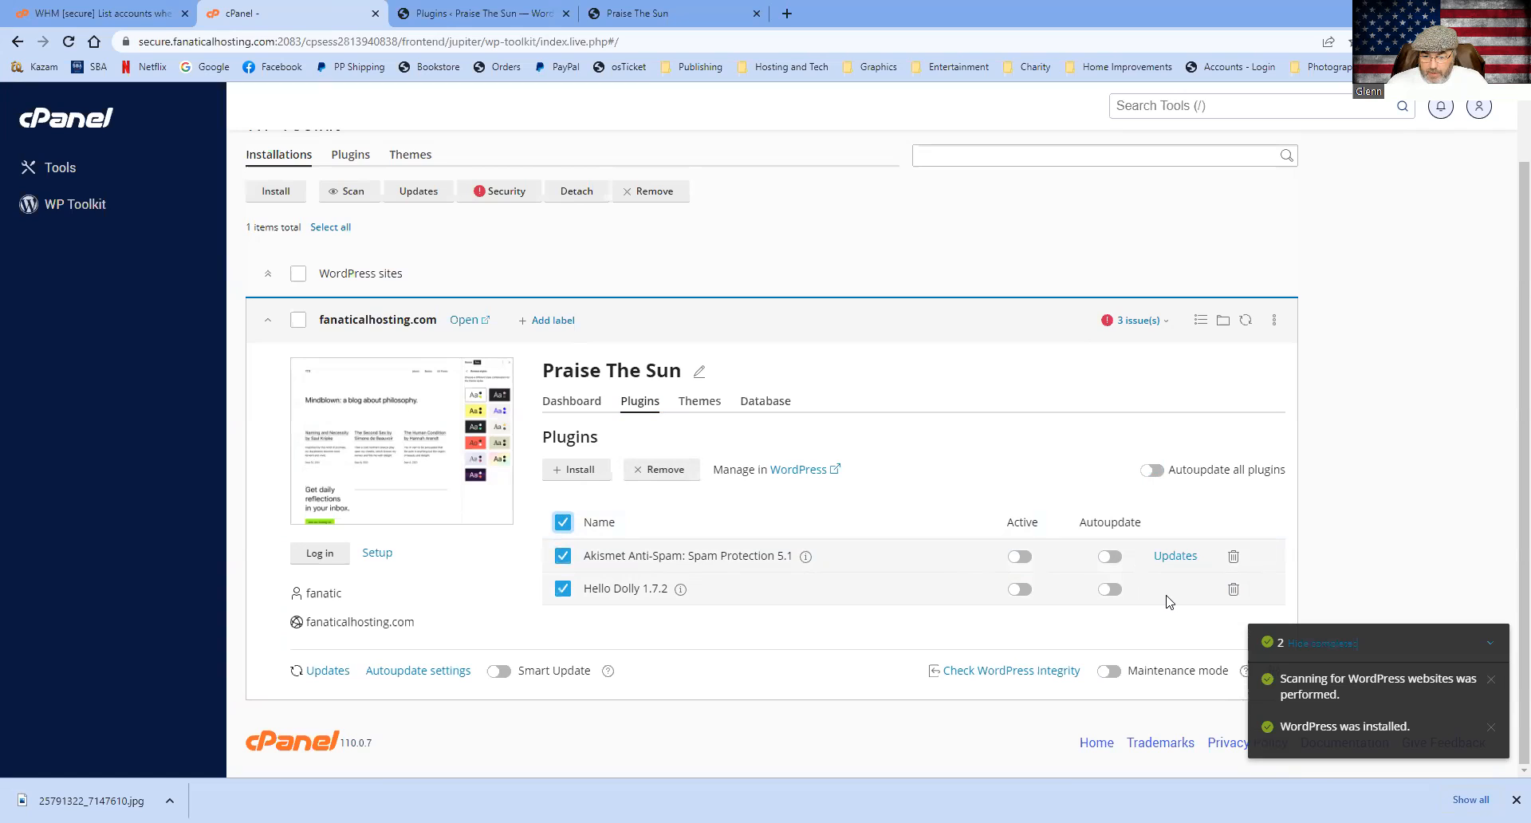
{"action": "left_click", "coordinate": [1018, 556]}
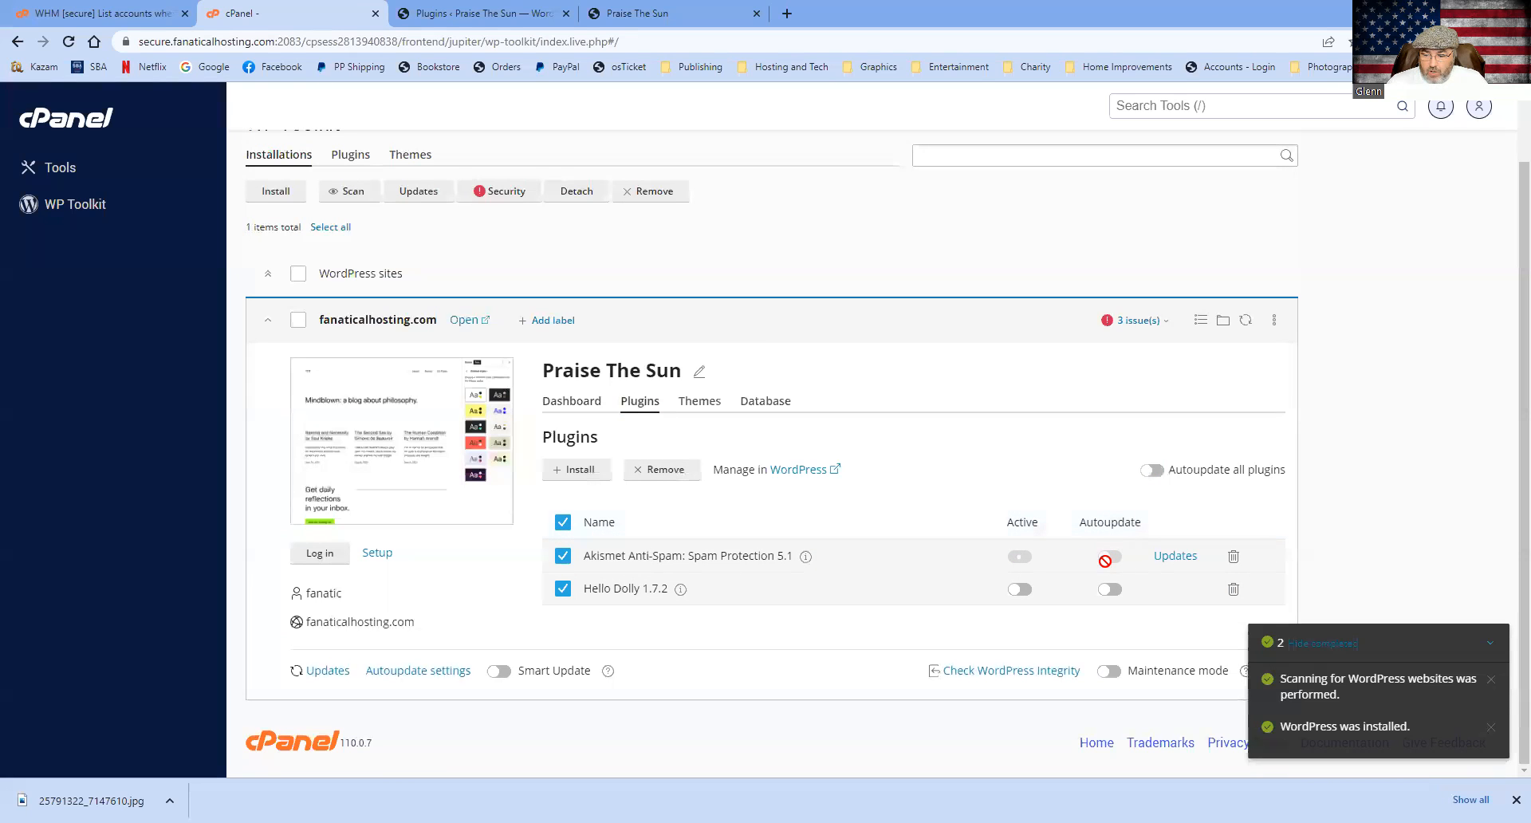
{"action": "left_click", "coordinate": [1108, 559]}
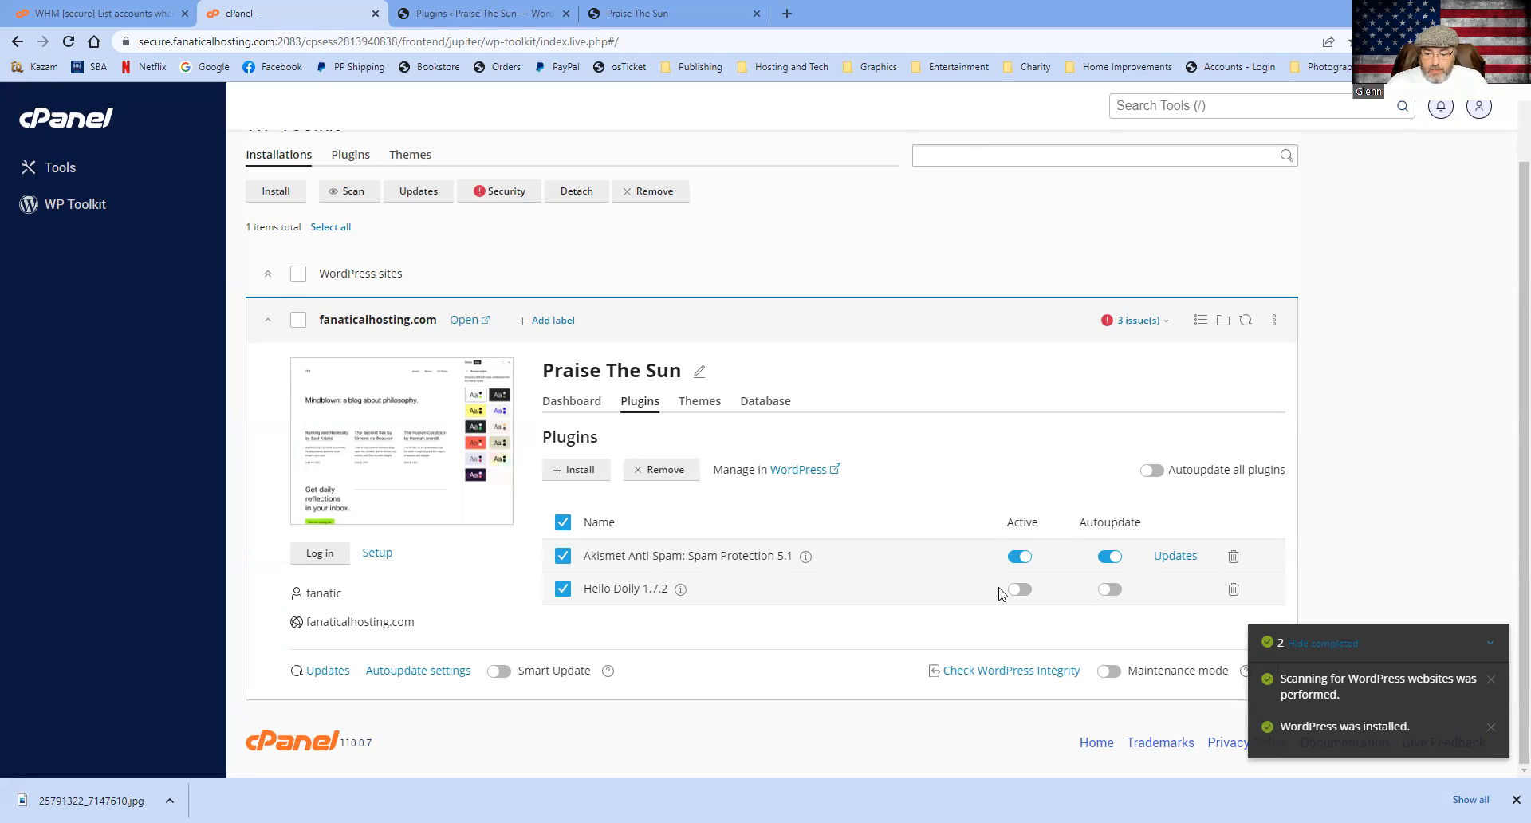
Update the Akismet Anti-Spam plugin to version 5.2 and turn off its automatic updates.
{"action": "left_click", "coordinate": [1174, 556]}
{"action": "left_click", "coordinate": [65, 296]}
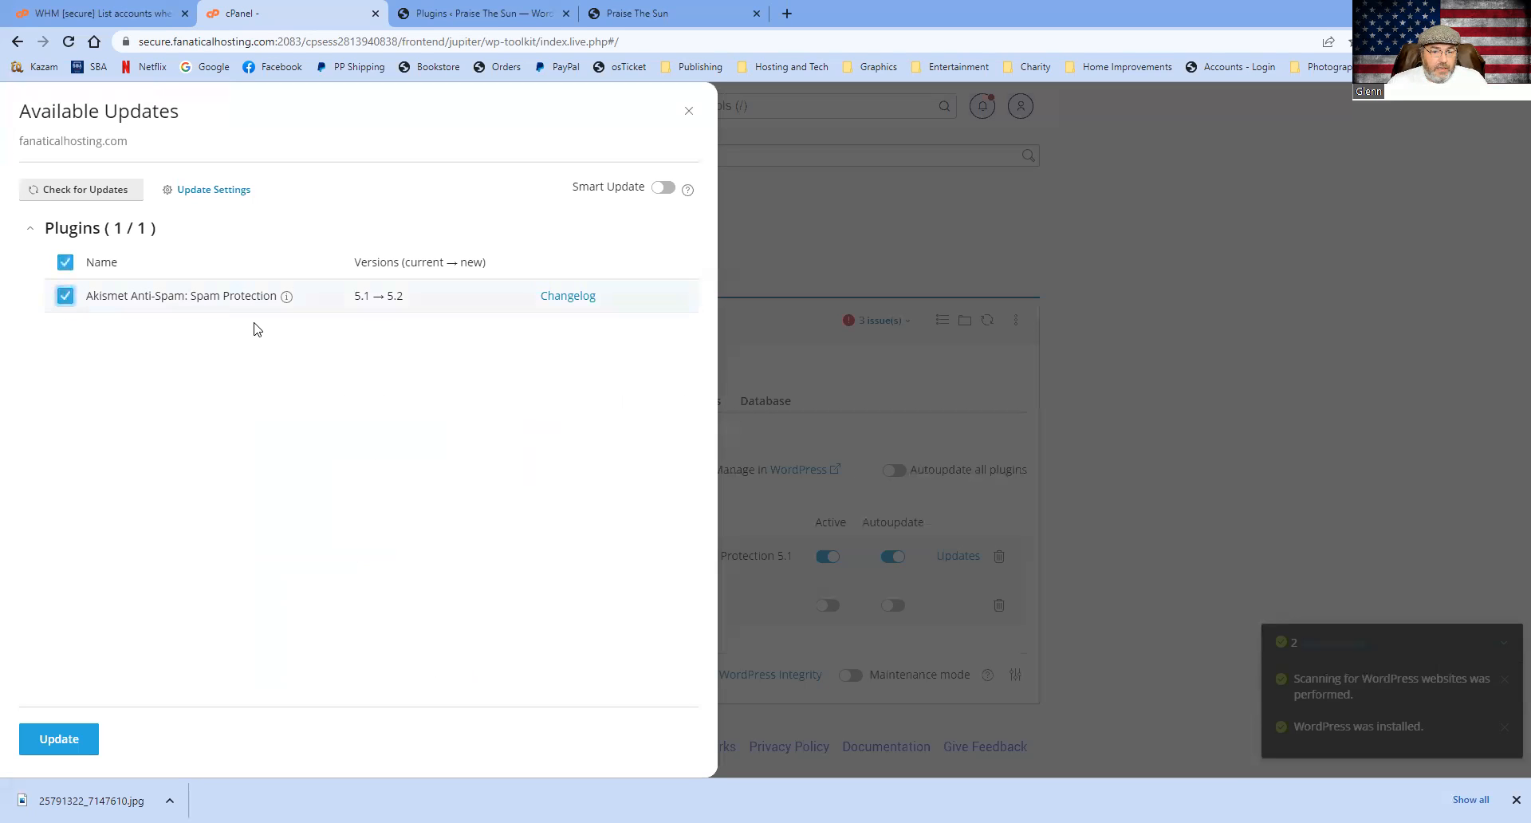
{"action": "left_click", "coordinate": [63, 737]}
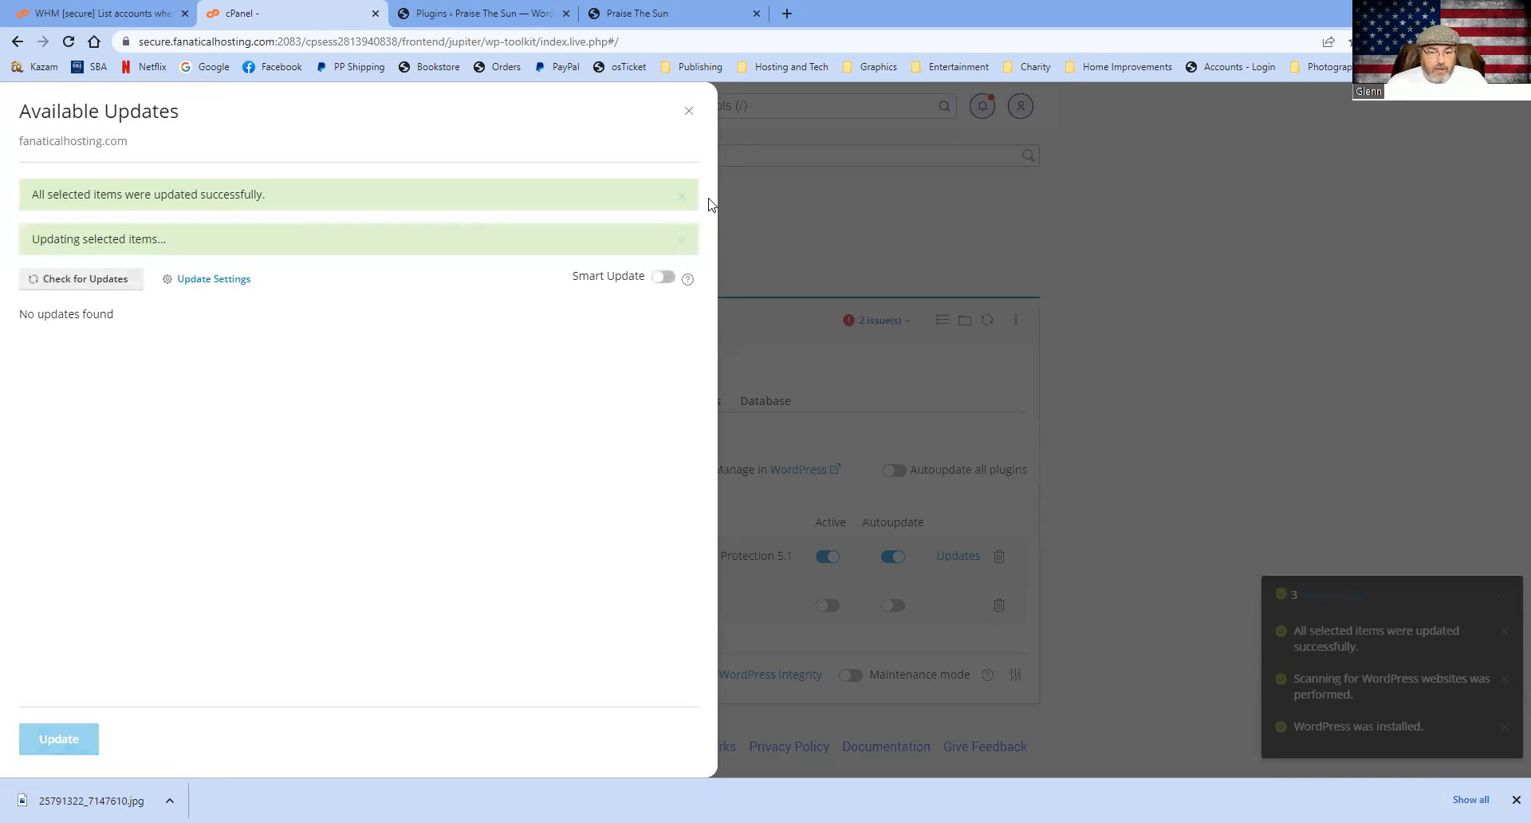
{"action": "left_click", "coordinate": [687, 113]}
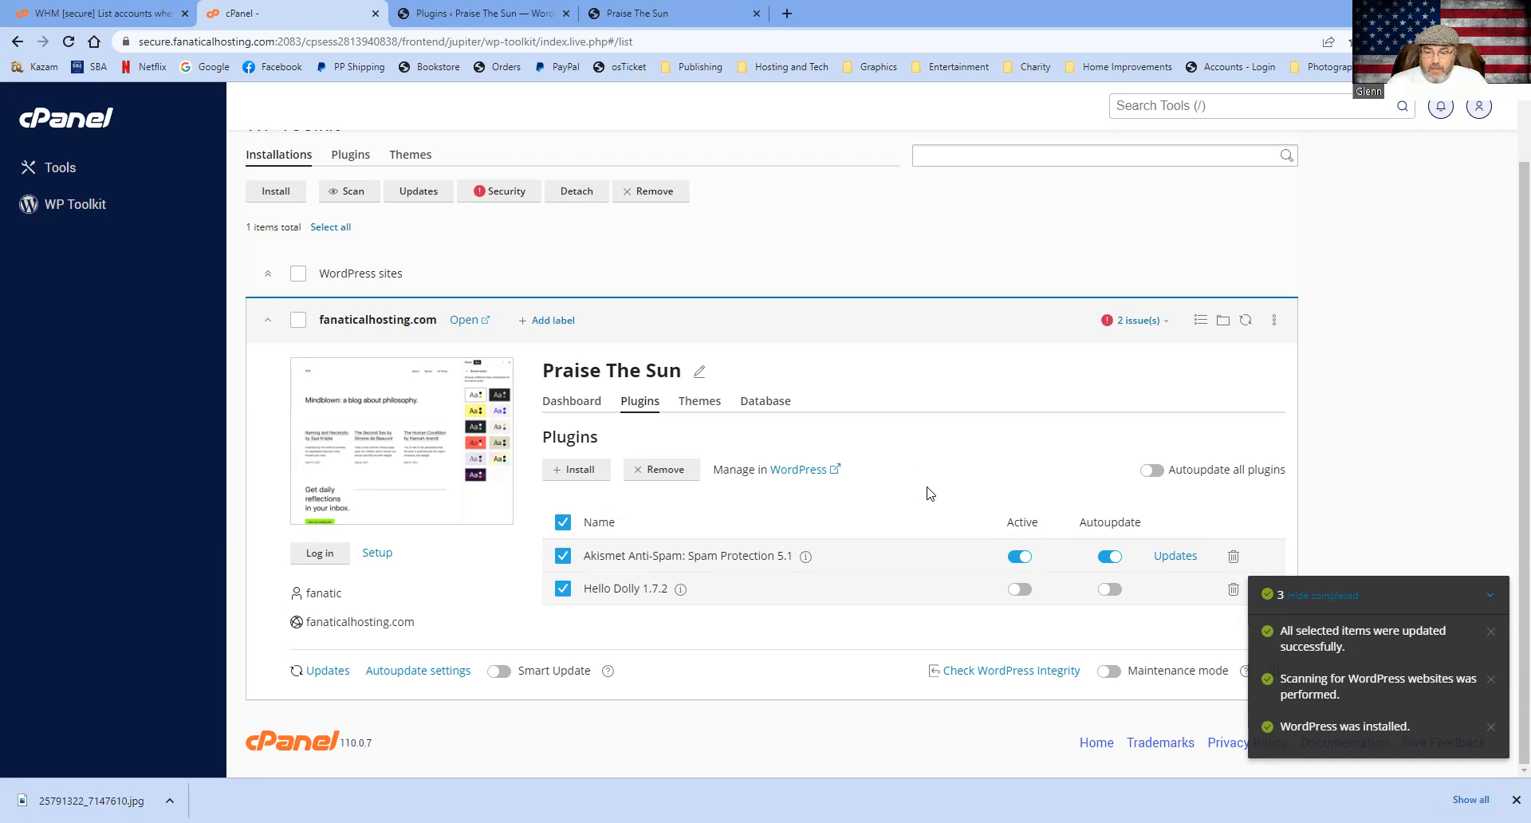
{"action": "left_click", "coordinate": [1109, 556]}
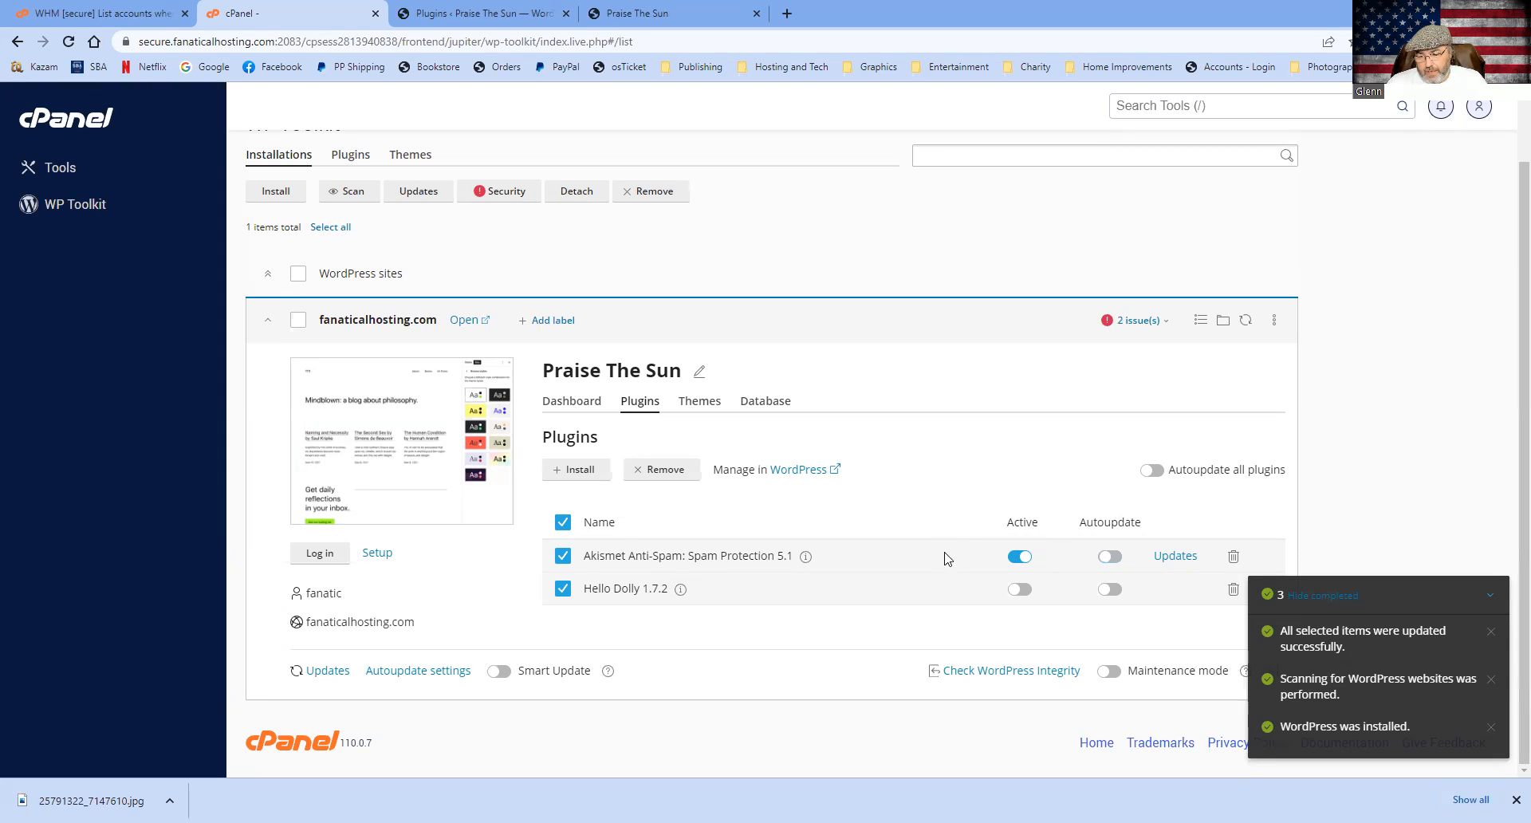
Deactivate the Akismet Anti-Spam plugin and review the WordPress vulnerability and security measure overviews in WP Toolkit.
{"action": "left_click", "coordinate": [1019, 556]}
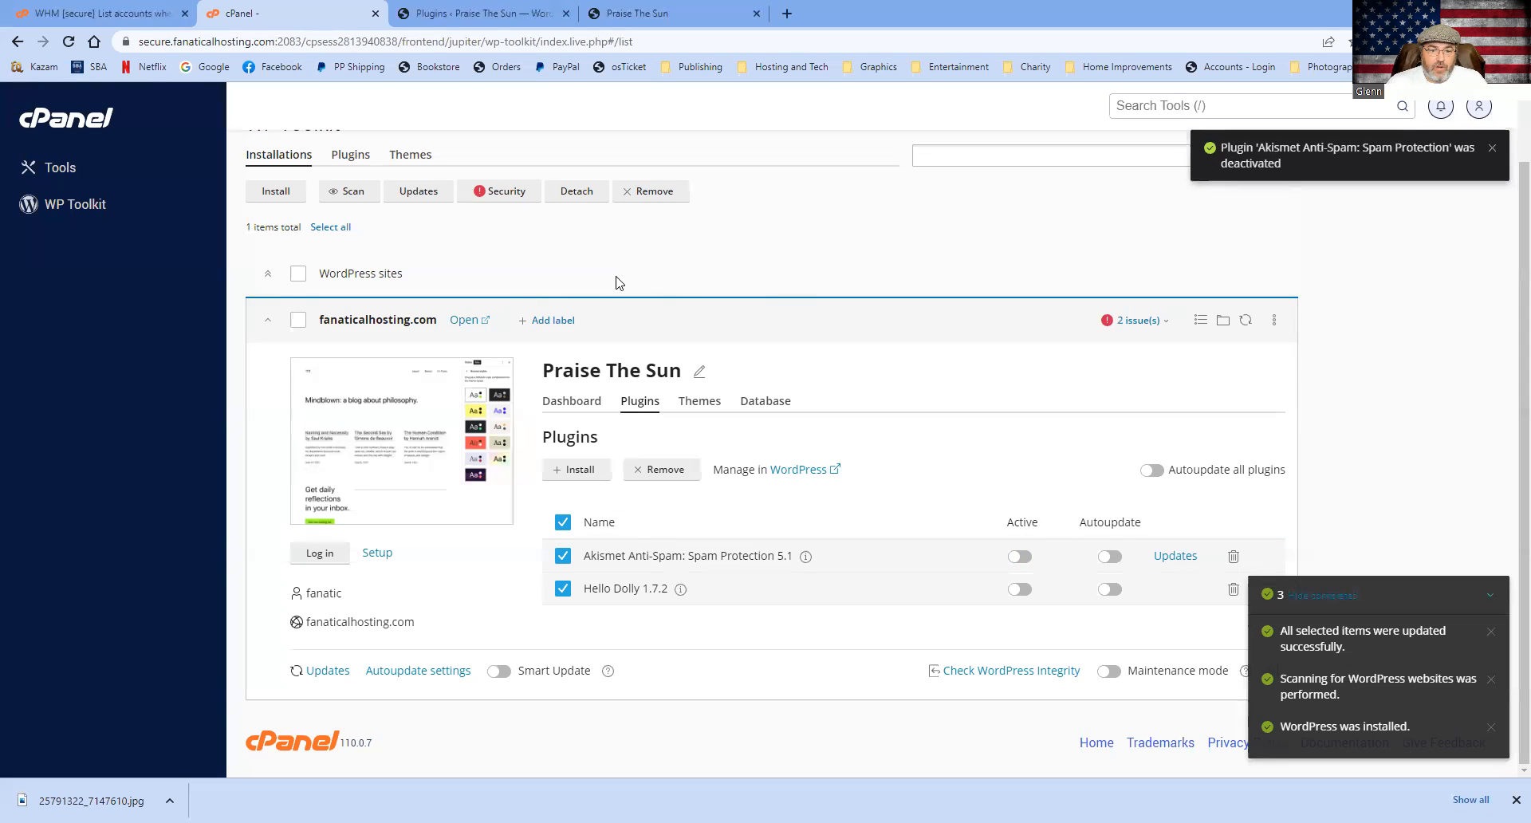
{"action": "left_click", "coordinate": [502, 194]}
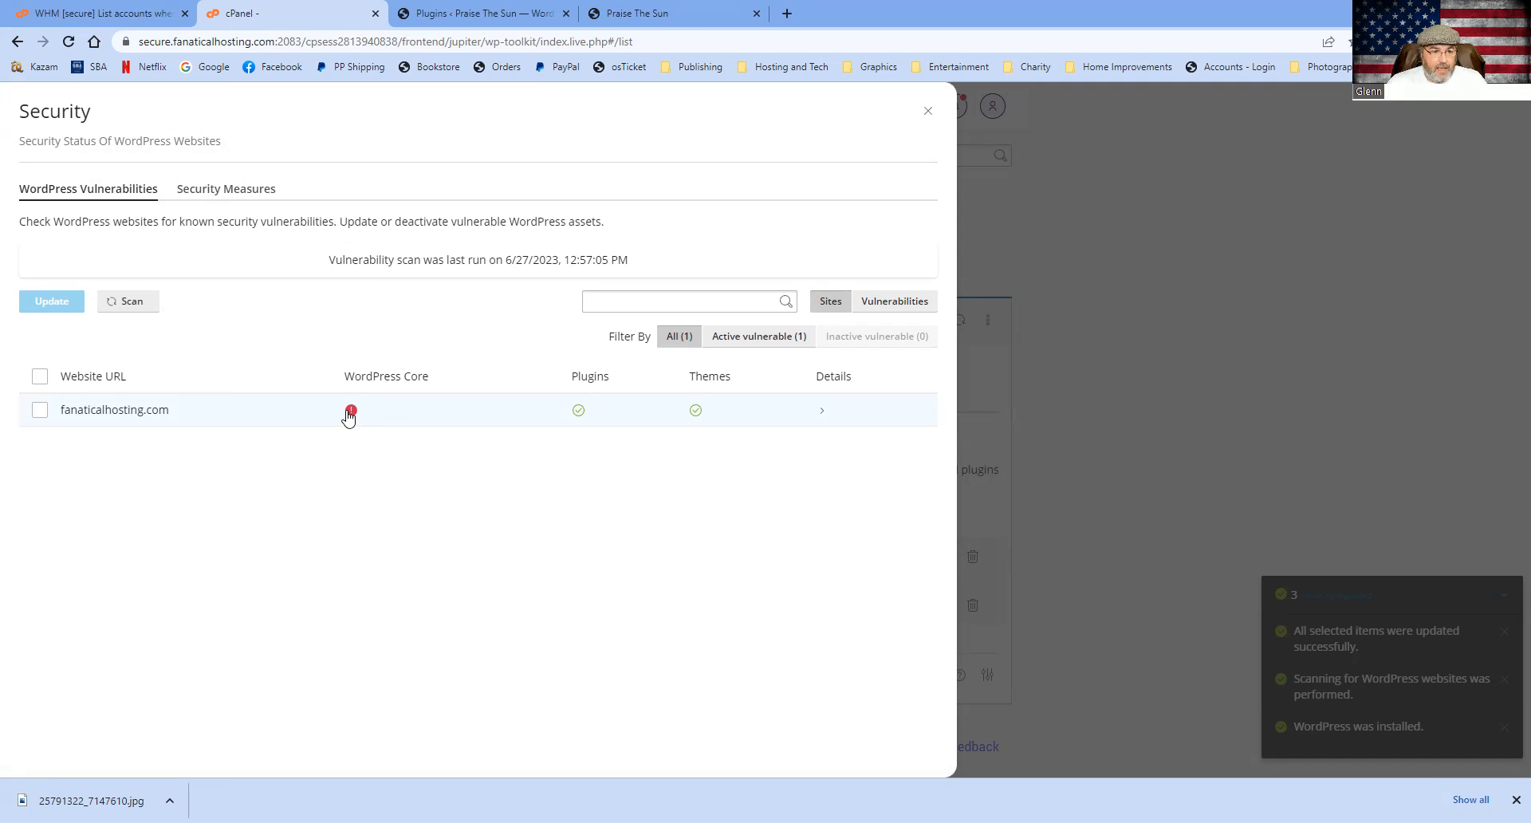
{"action": "left_click", "coordinate": [205, 192]}
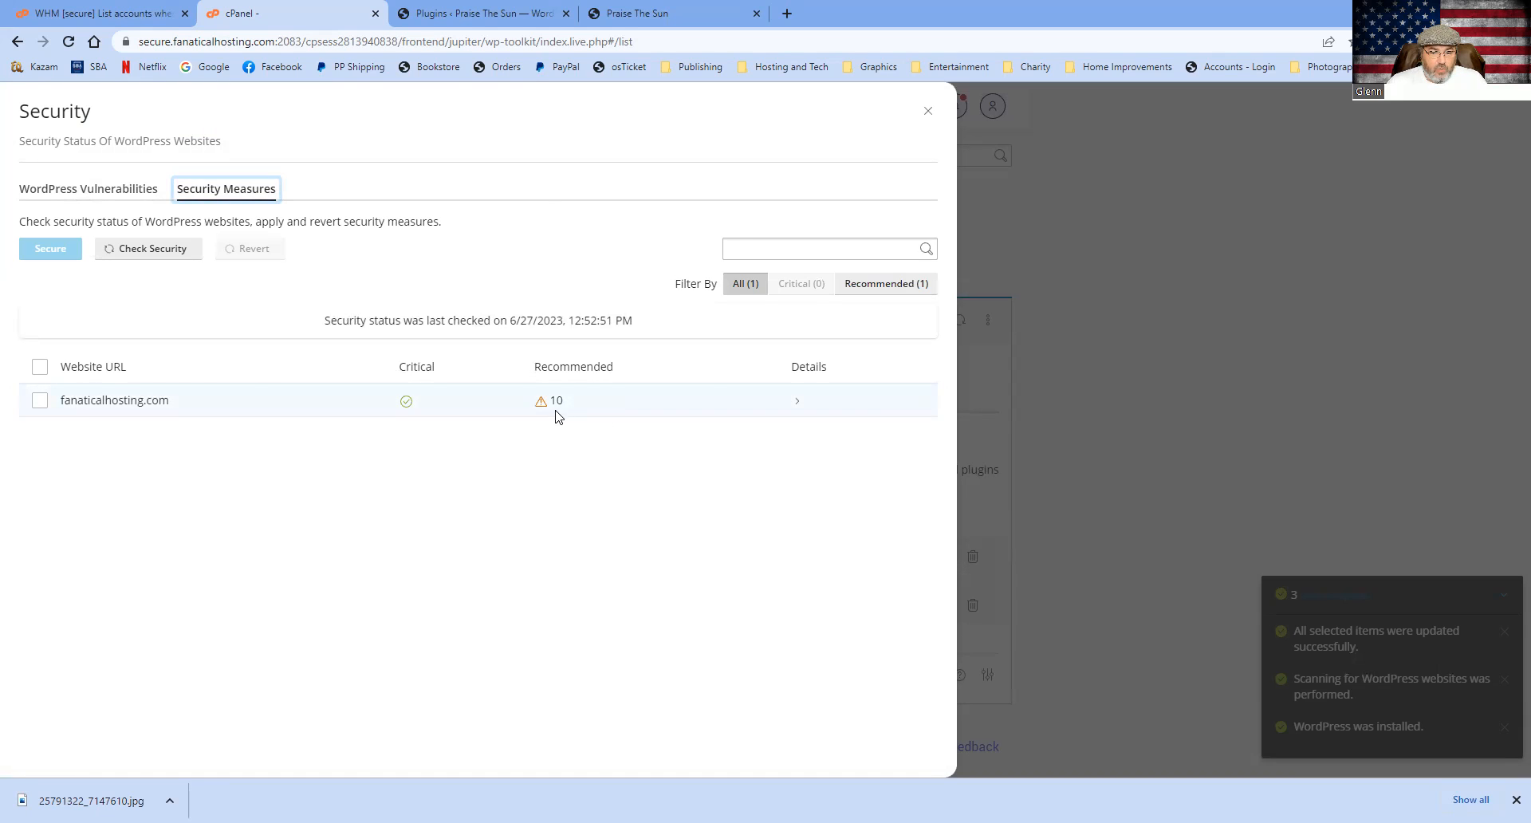
{"action": "left_click", "coordinate": [80, 198]}
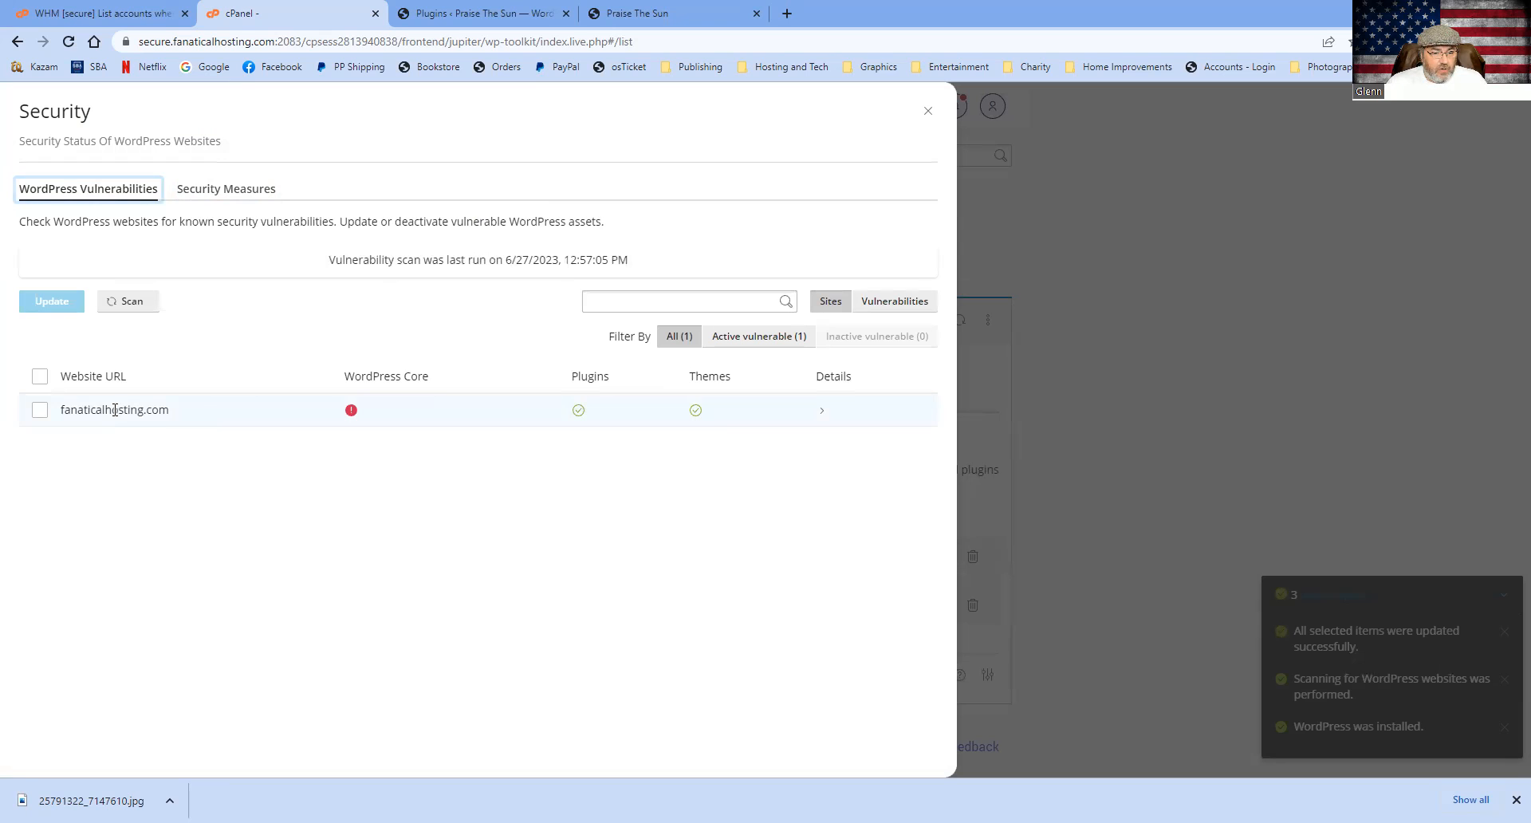
Mitigate the Blind SSRF vulnerability of fanaticalhosting.com by blocking access to xmlrpc.php and turning off pingbacks.
{"action": "left_click", "coordinate": [35, 413]}
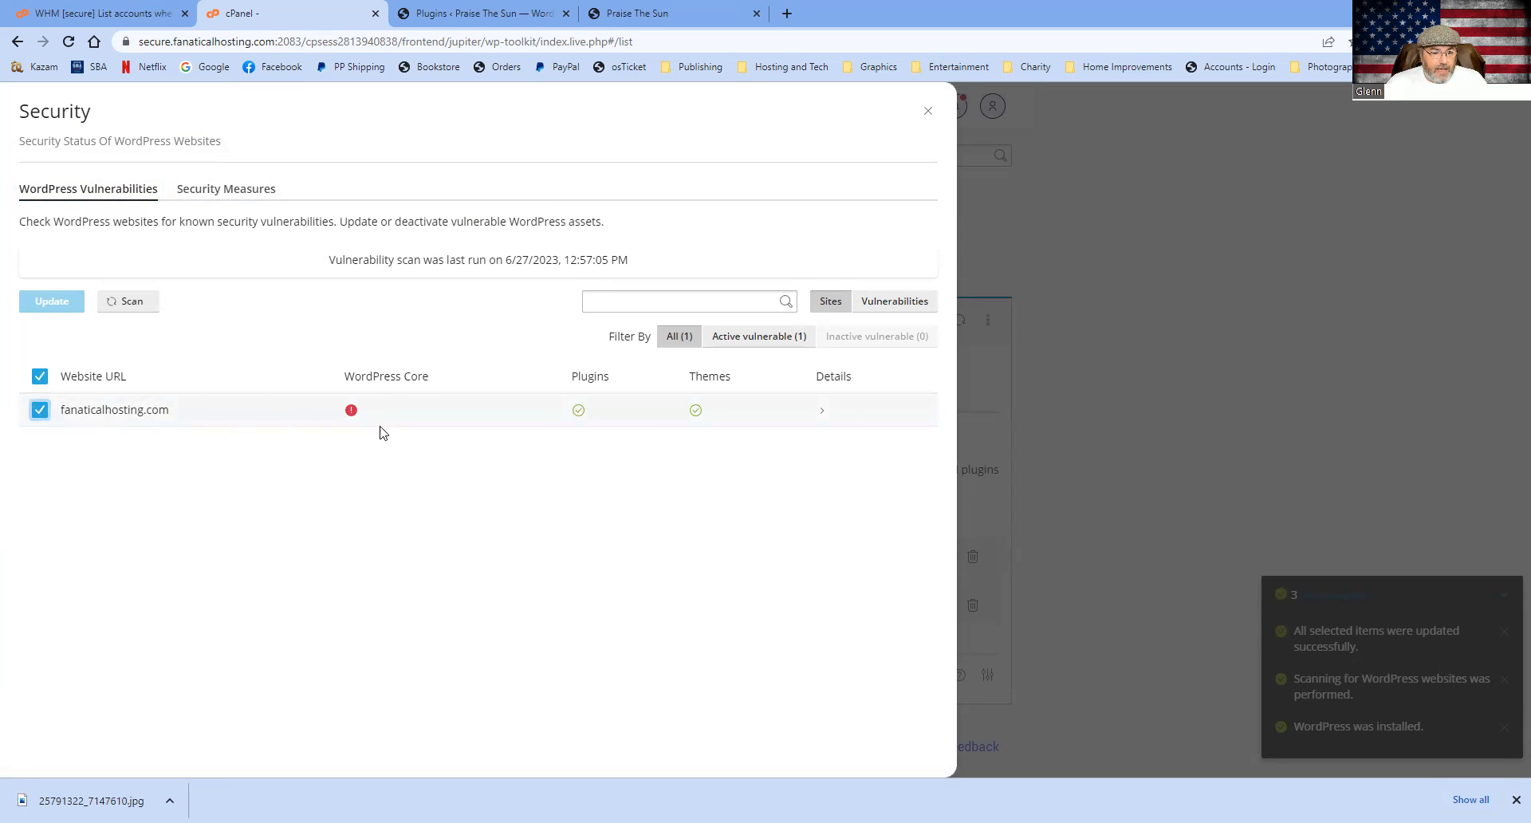
{"action": "left_click", "coordinate": [821, 409]}
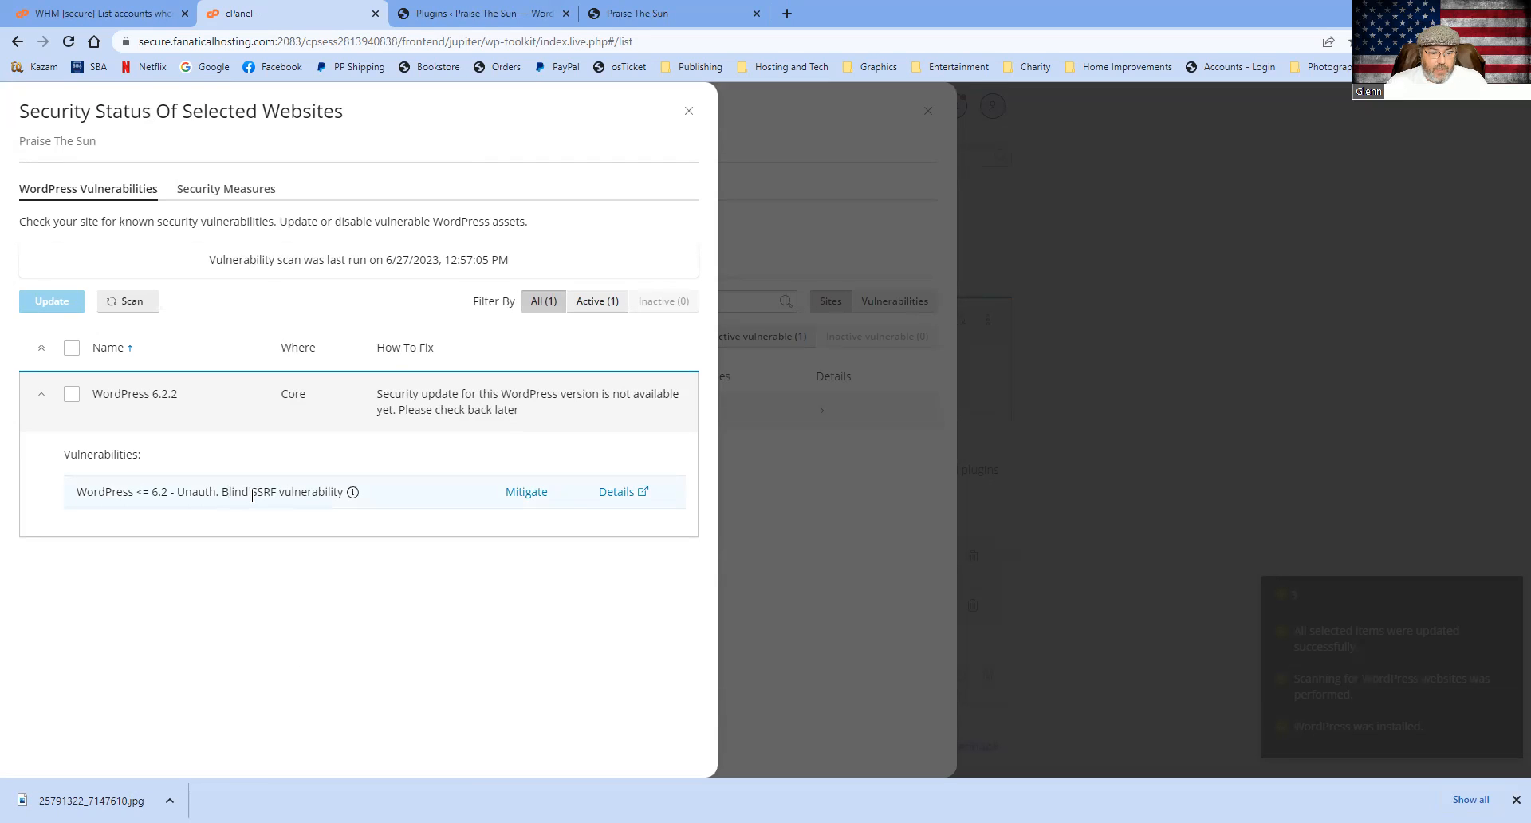
{"action": "left_click", "coordinate": [527, 493]}
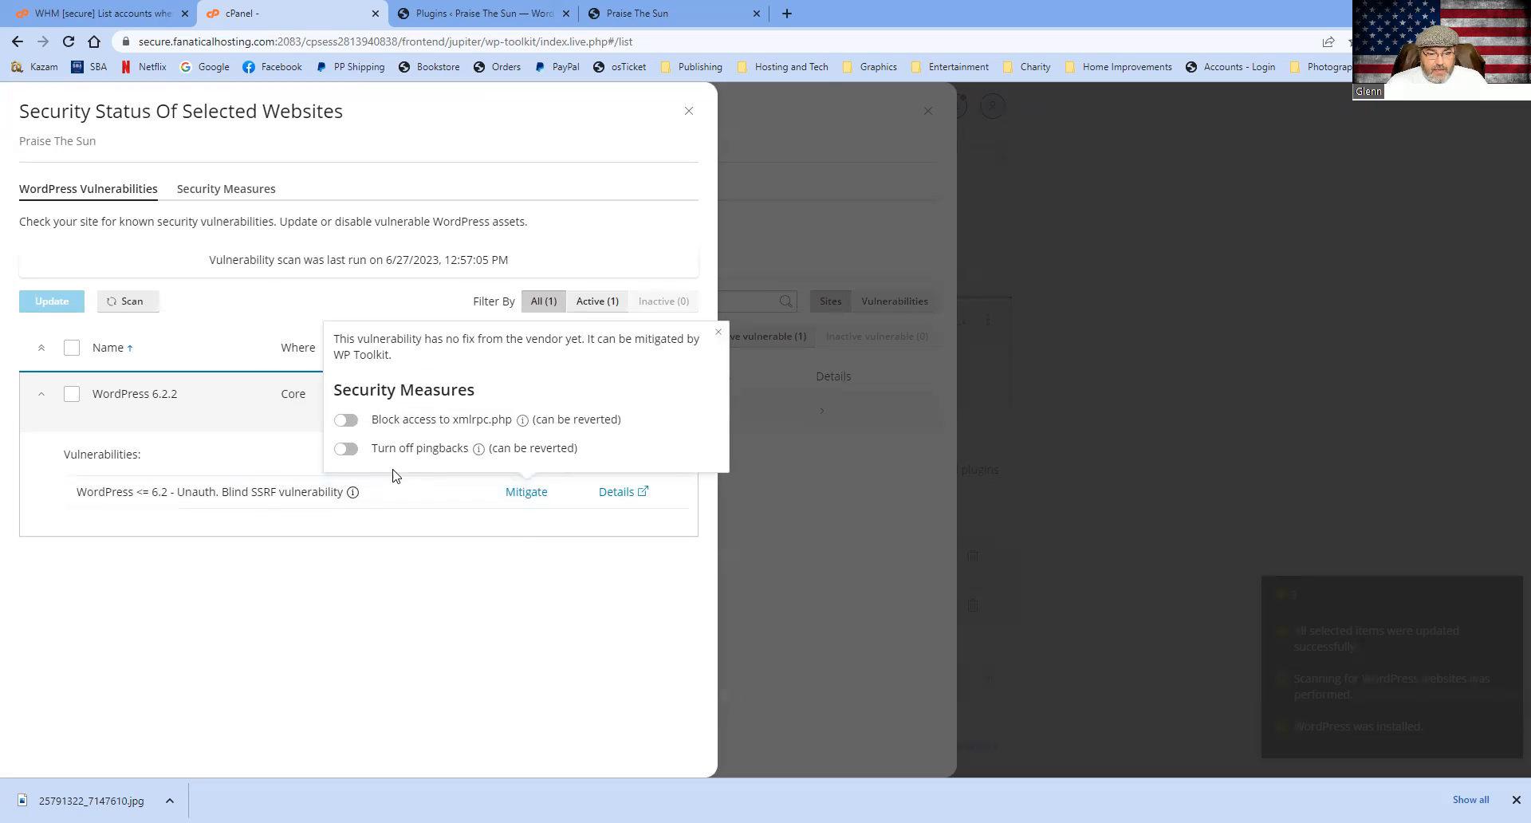
{"action": "left_click", "coordinate": [346, 419]}
{"action": "left_click", "coordinate": [345, 449]}
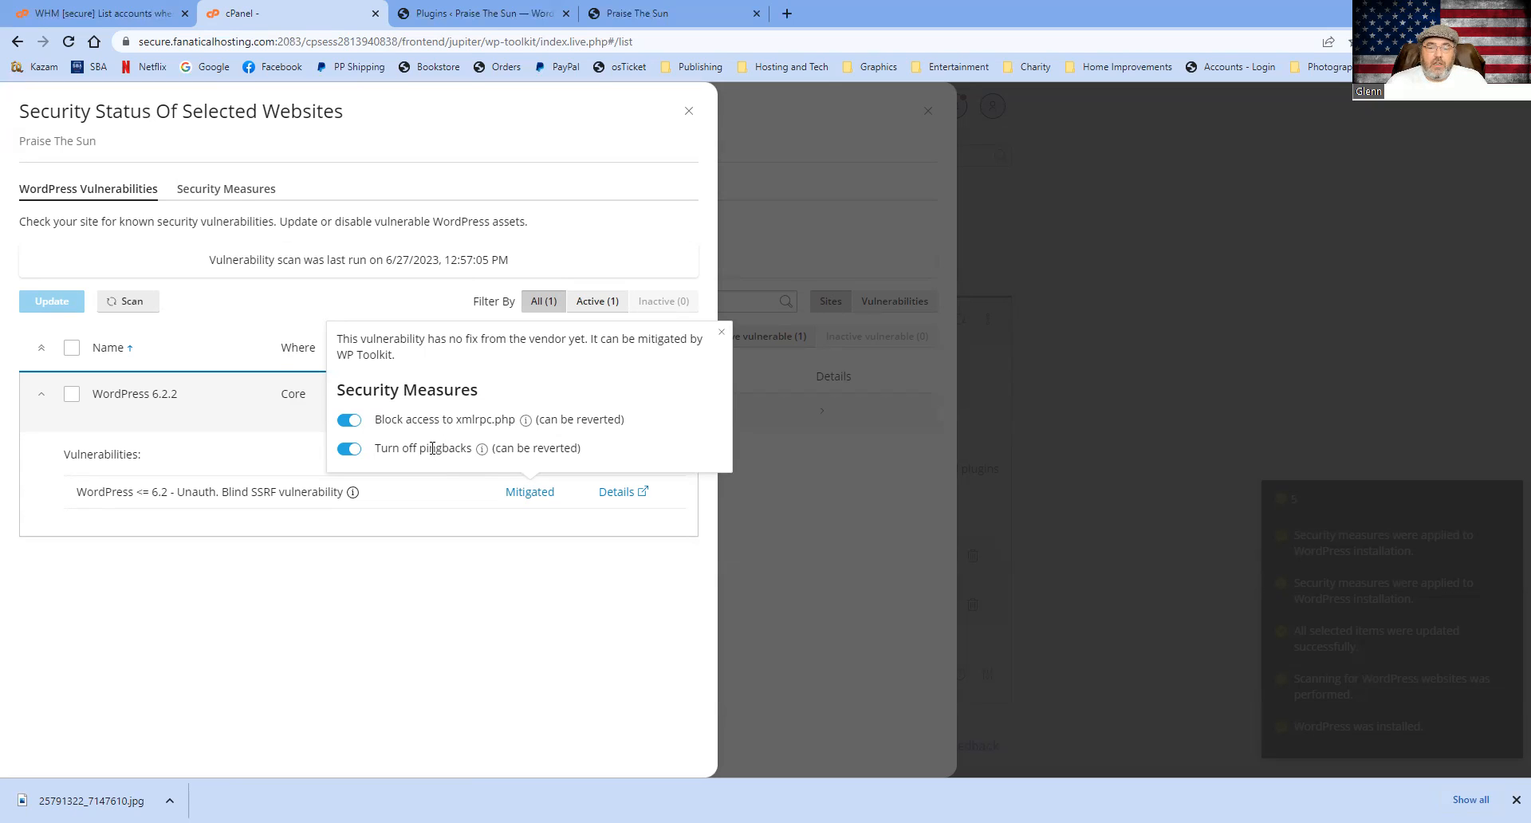
{"action": "left_click", "coordinate": [421, 589]}
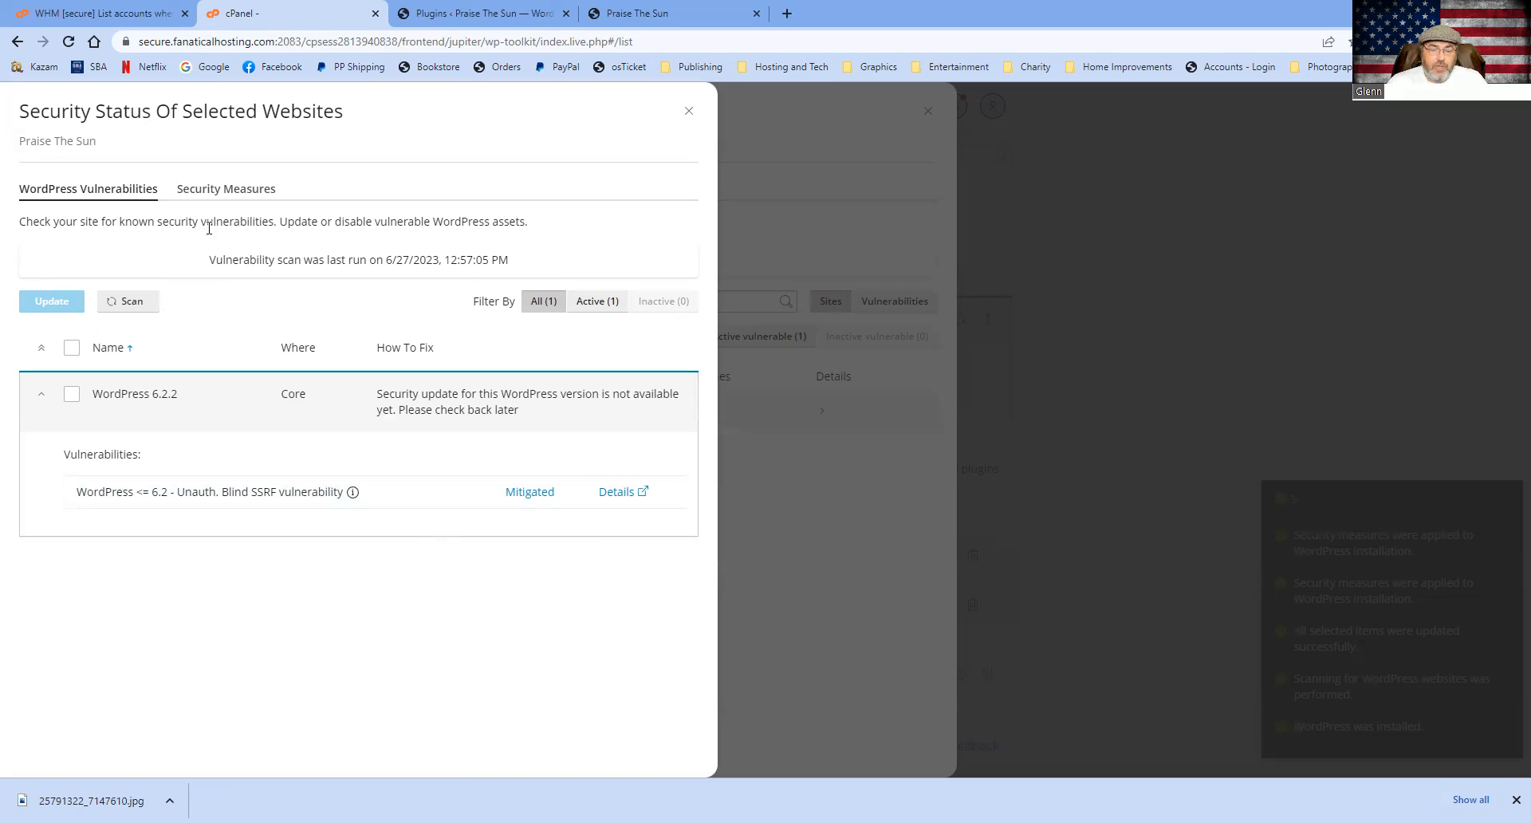
Examine the full list of security measures for the Praise The Sun site and their statuses.
{"action": "left_click", "coordinate": [231, 192]}
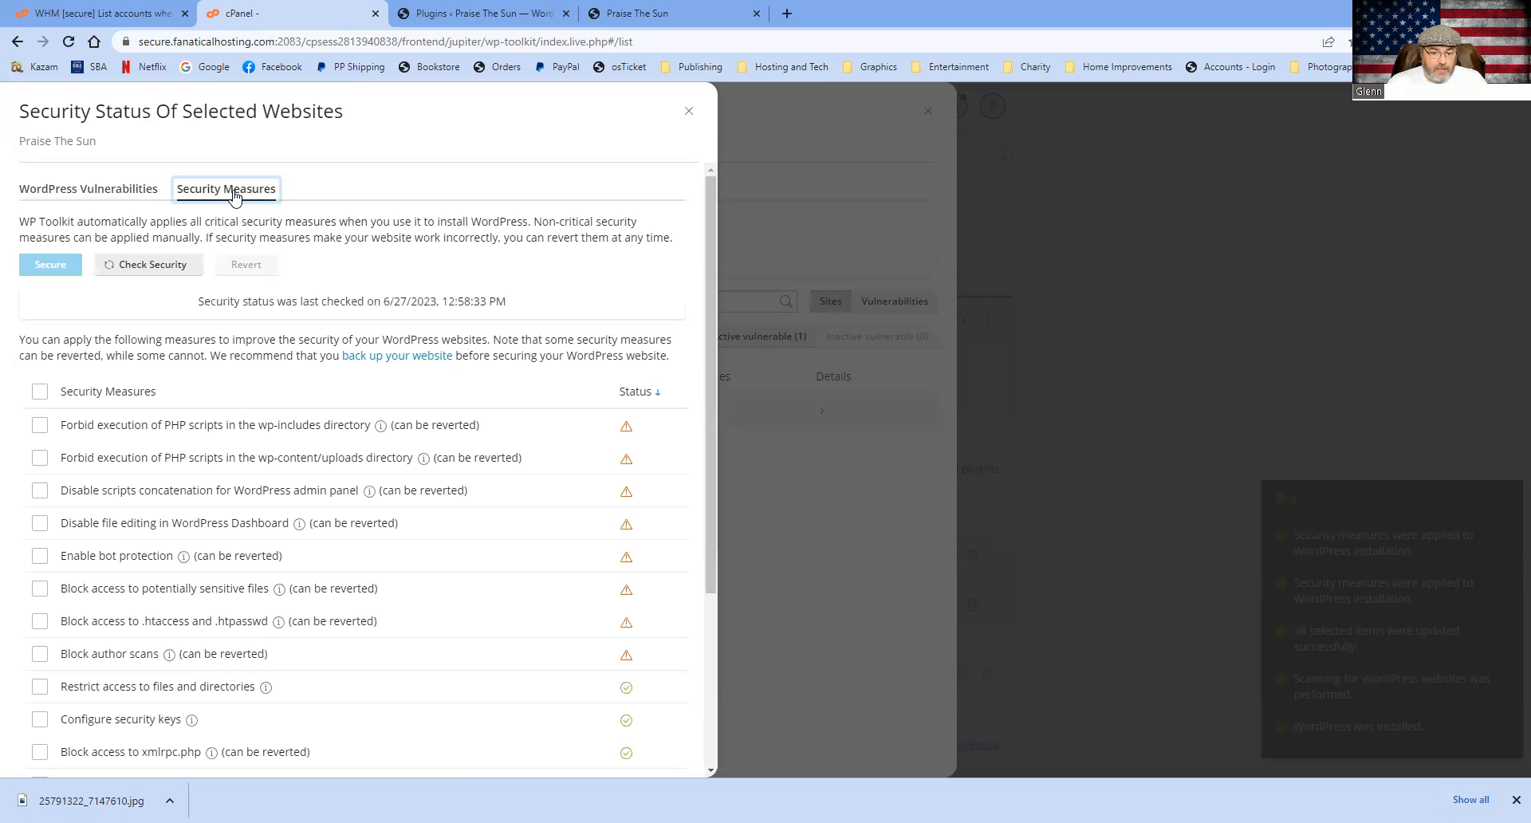
{"action": "scroll", "coordinate": [338, 606], "scroll_direction": "down", "scroll_amount": 1}
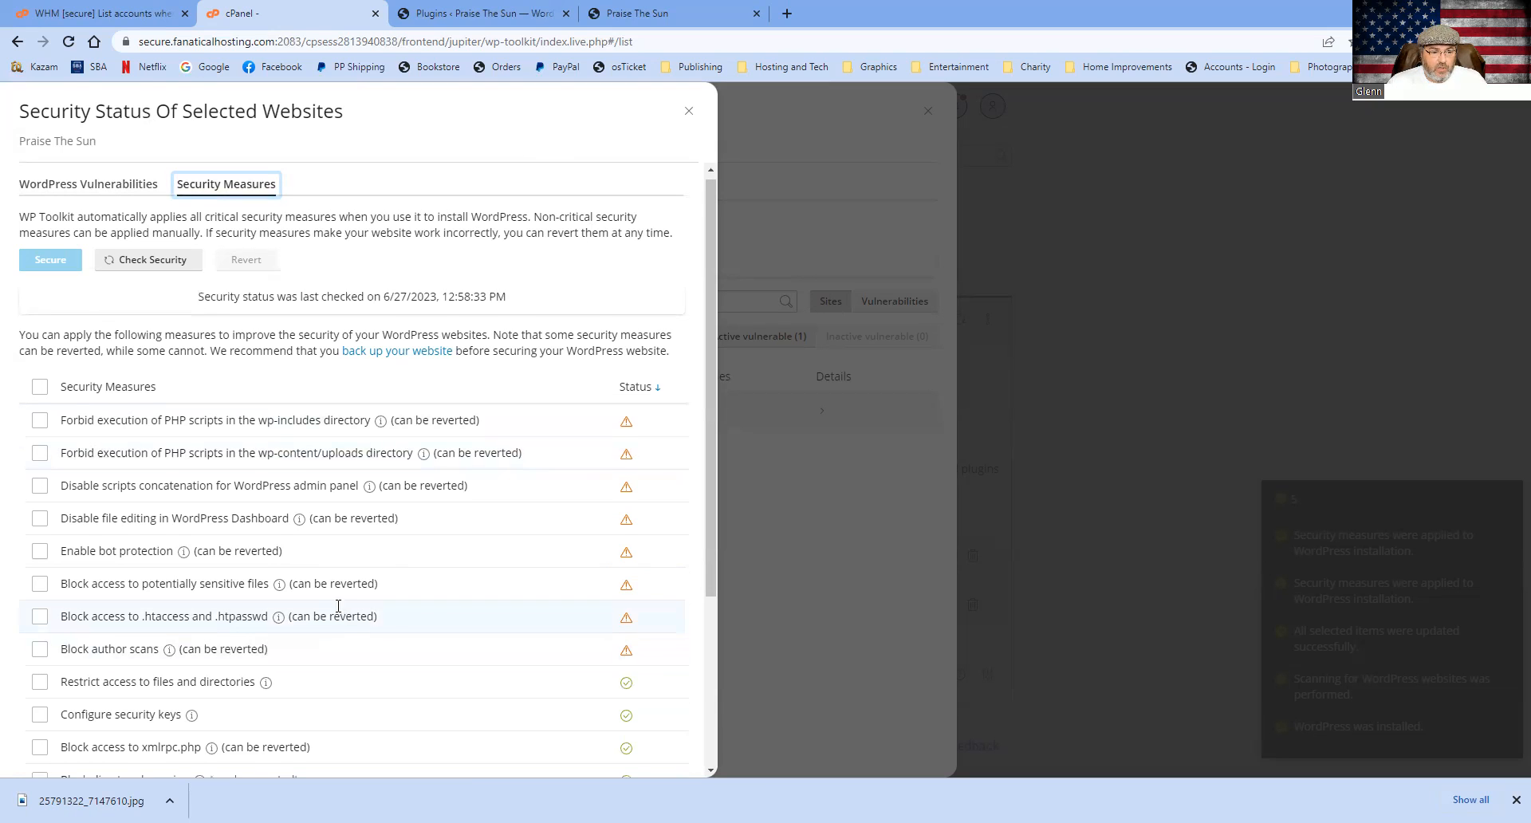
{"action": "scroll", "coordinate": [338, 606], "scroll_direction": "down", "scroll_amount": 3}
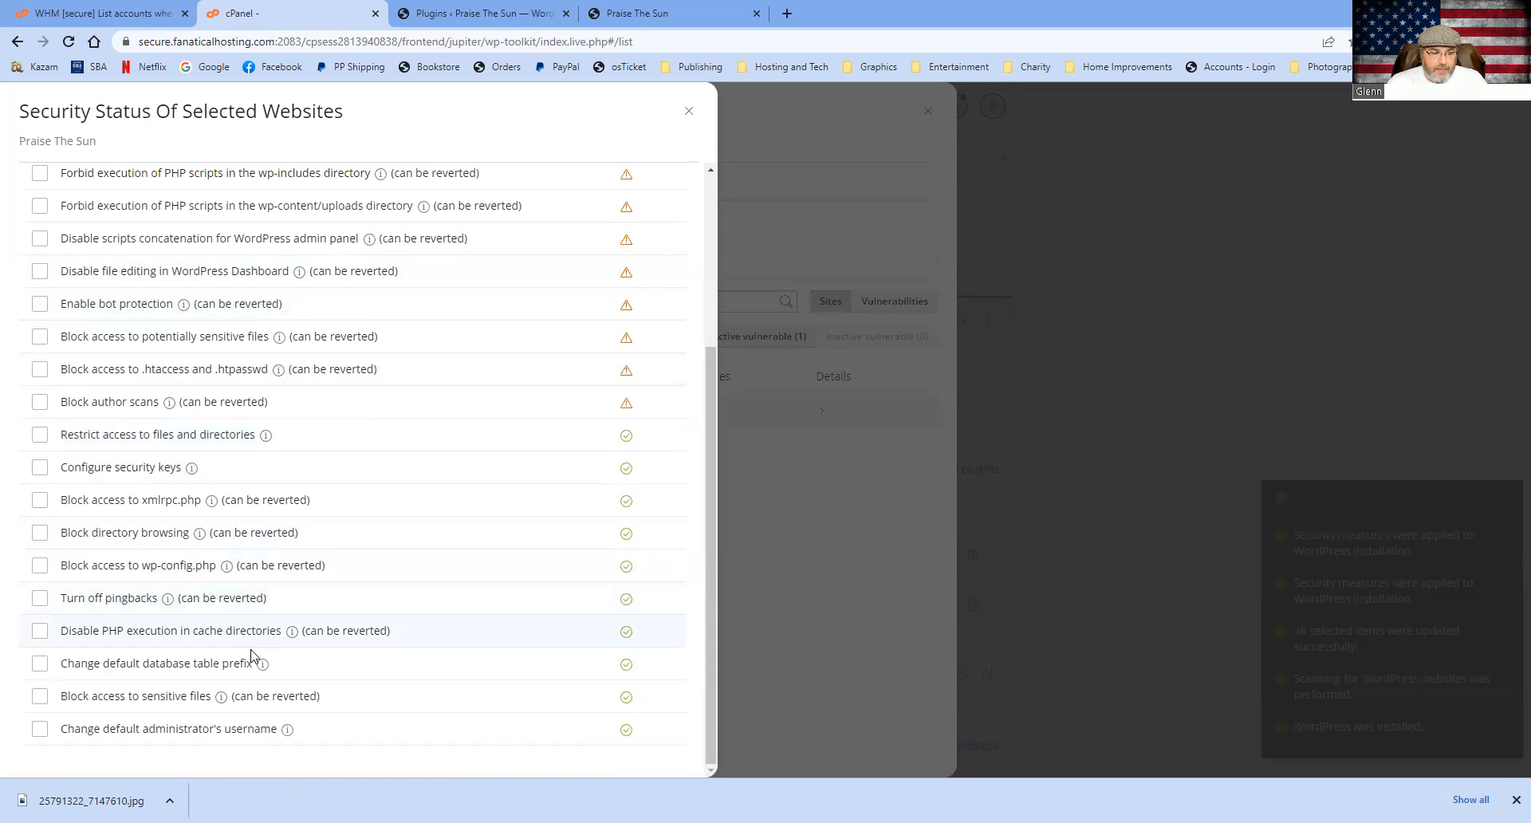
{"action": "scroll", "coordinate": [263, 566], "scroll_direction": "up", "scroll_amount": 3}
{"action": "scroll", "coordinate": [263, 566], "scroll_direction": "down", "scroll_amount": 3}
{"action": "scroll", "coordinate": [246, 630], "scroll_direction": "up", "scroll_amount": 2}
{"action": "scroll", "coordinate": [245, 627], "scroll_direction": "up", "scroll_amount": 1}
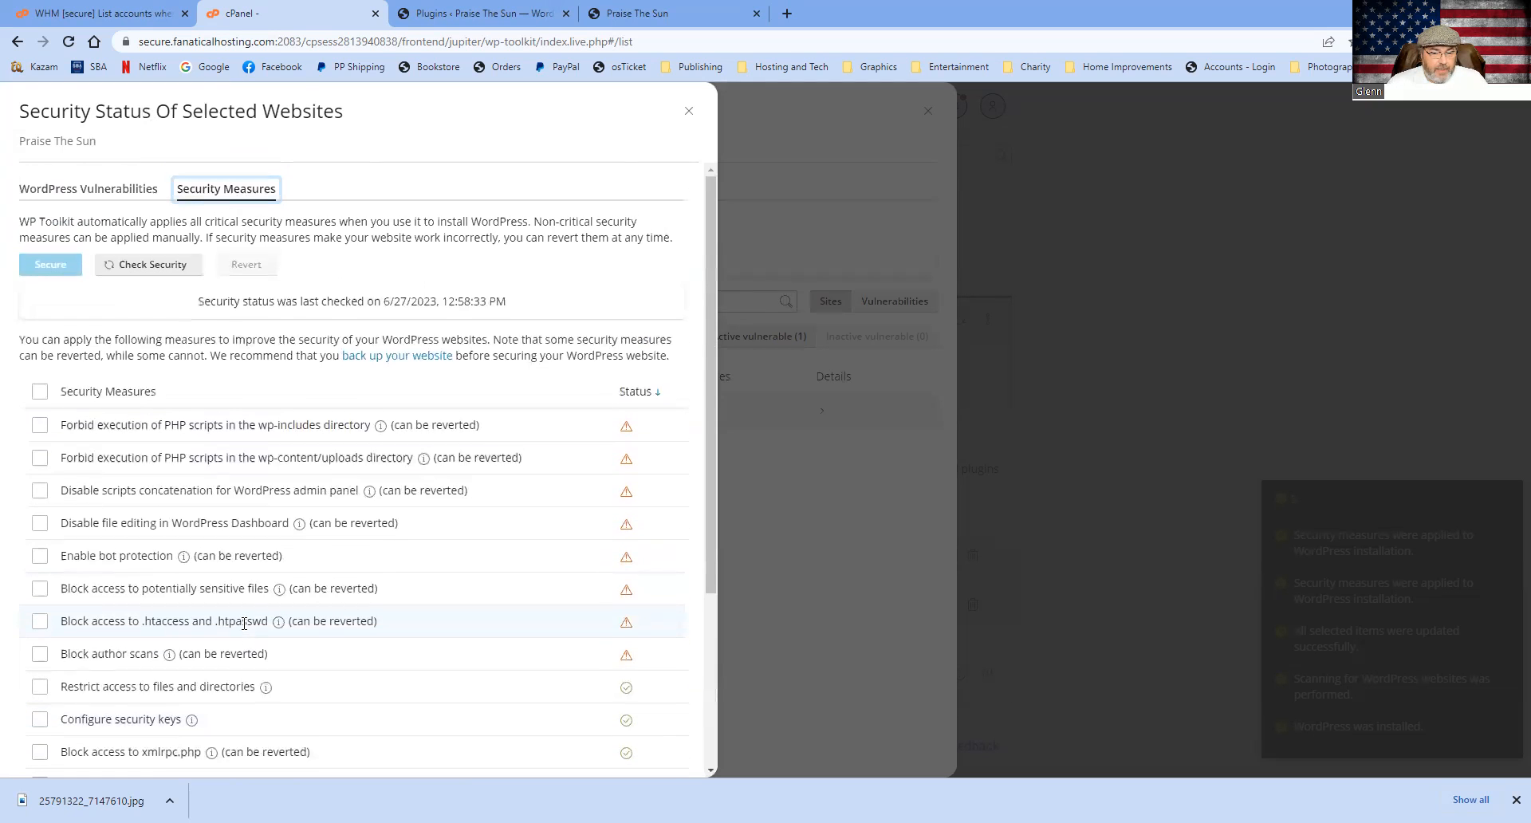
{"action": "scroll", "coordinate": [137, 705], "scroll_direction": "down", "scroll_amount": 3}
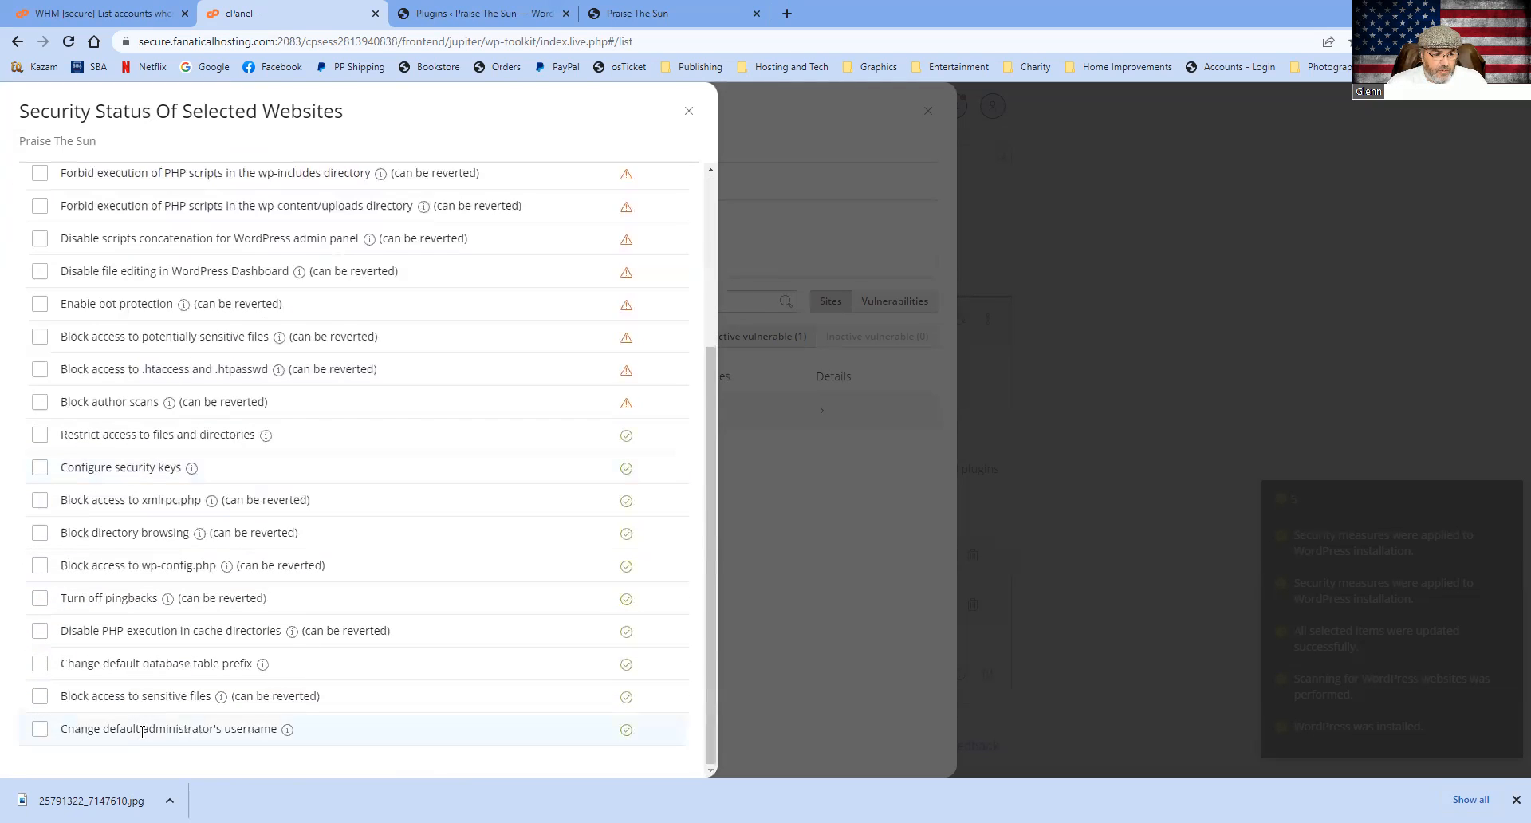
{"action": "scroll", "coordinate": [112, 469], "scroll_direction": "up", "scroll_amount": 1}
{"action": "scroll", "coordinate": [113, 574], "scroll_direction": "up", "scroll_amount": 2}
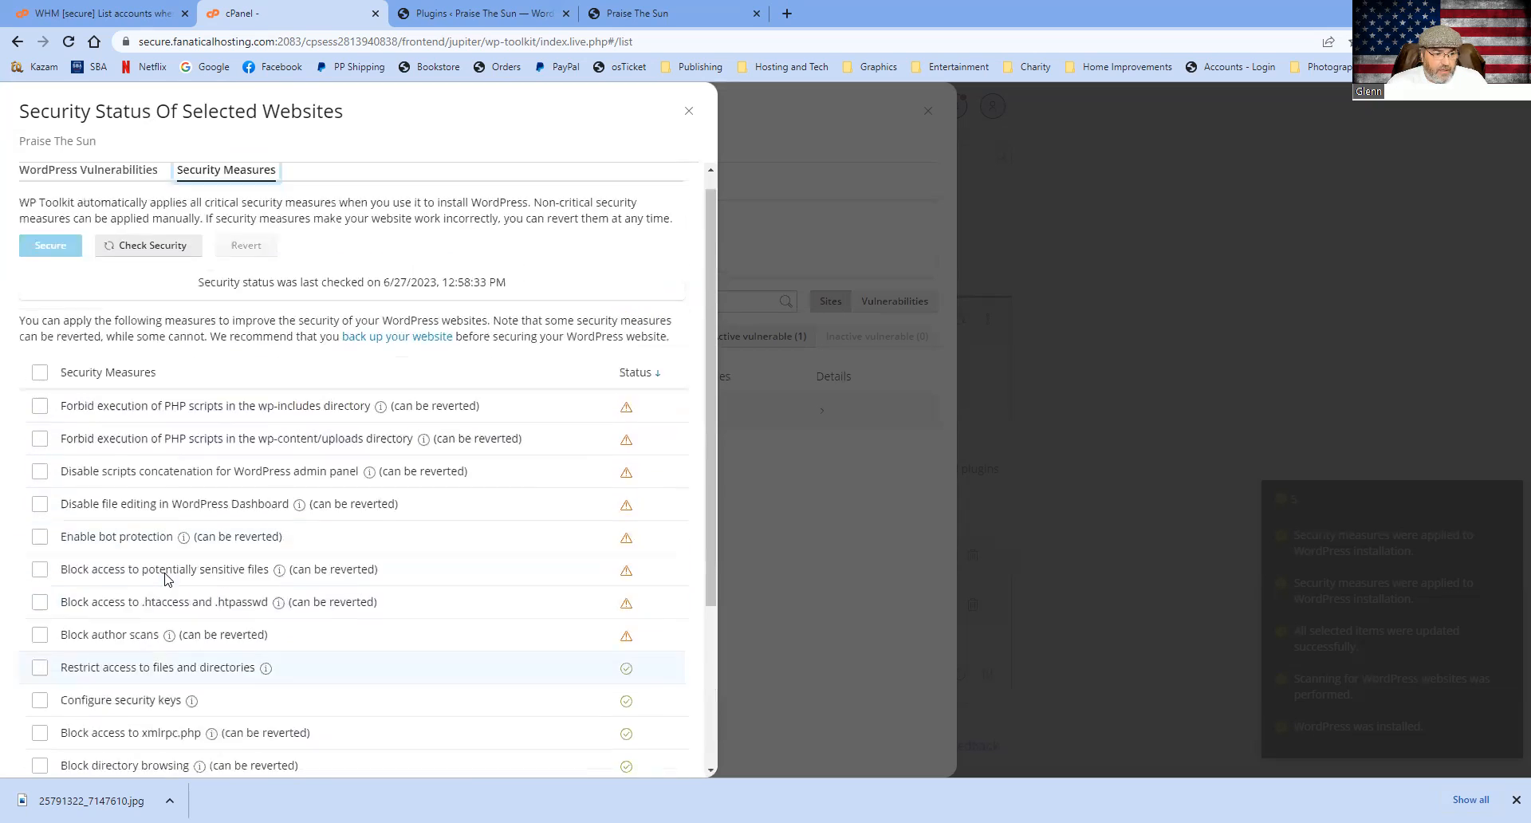
Select all security measures for the site and apply them to secure the WordPress installation.
{"action": "left_click", "coordinate": [40, 391]}
{"action": "scroll", "coordinate": [245, 635], "scroll_direction": "down", "scroll_amount": 4}
{"action": "scroll", "coordinate": [245, 635], "scroll_direction": "up", "scroll_amount": 4}
{"action": "left_click", "coordinate": [46, 264]}
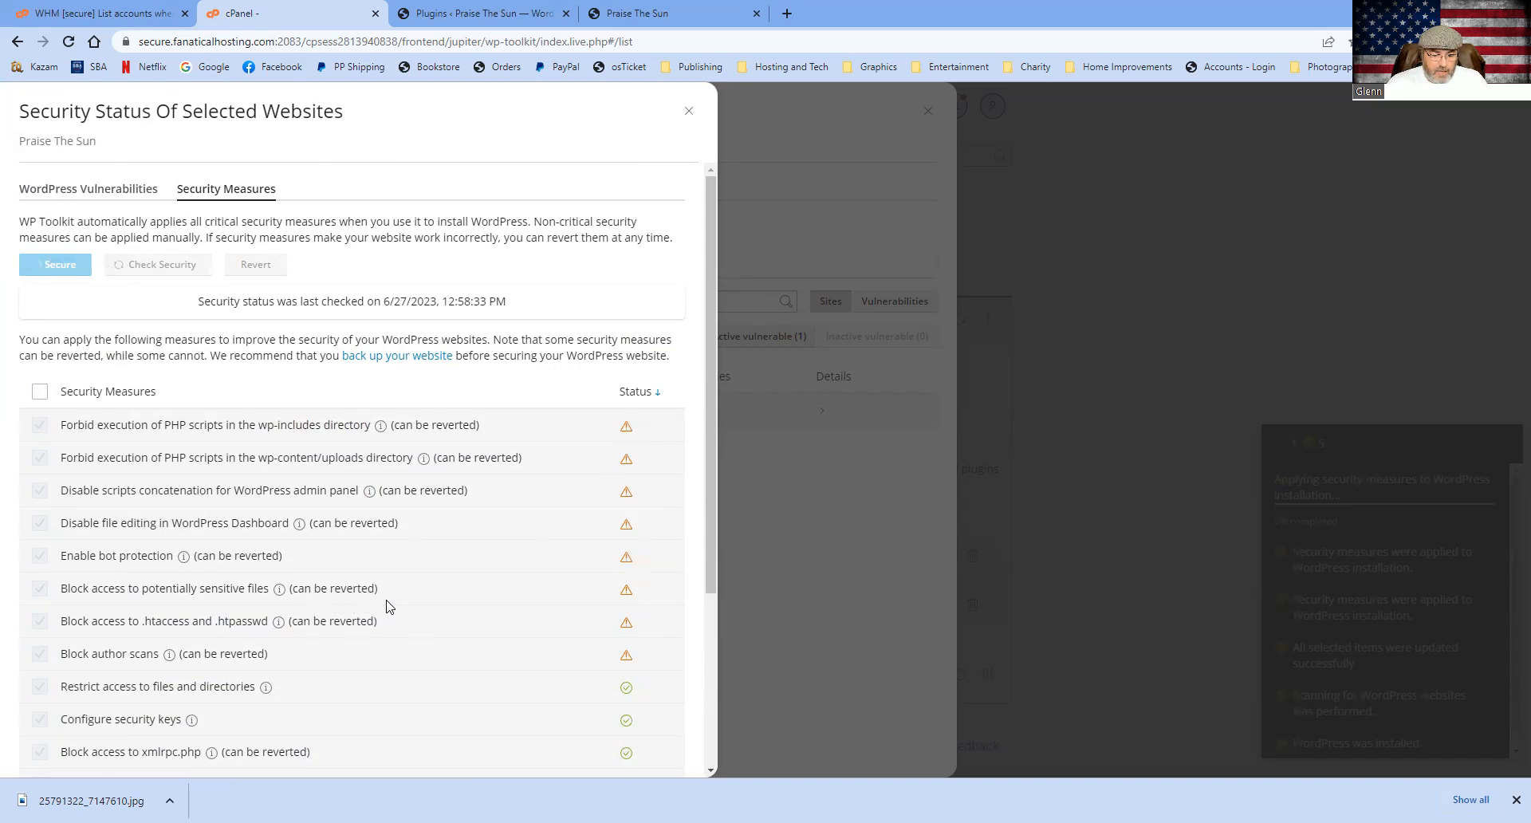
{"action": "scroll", "coordinate": [386, 618], "scroll_direction": "down", "scroll_amount": 3}
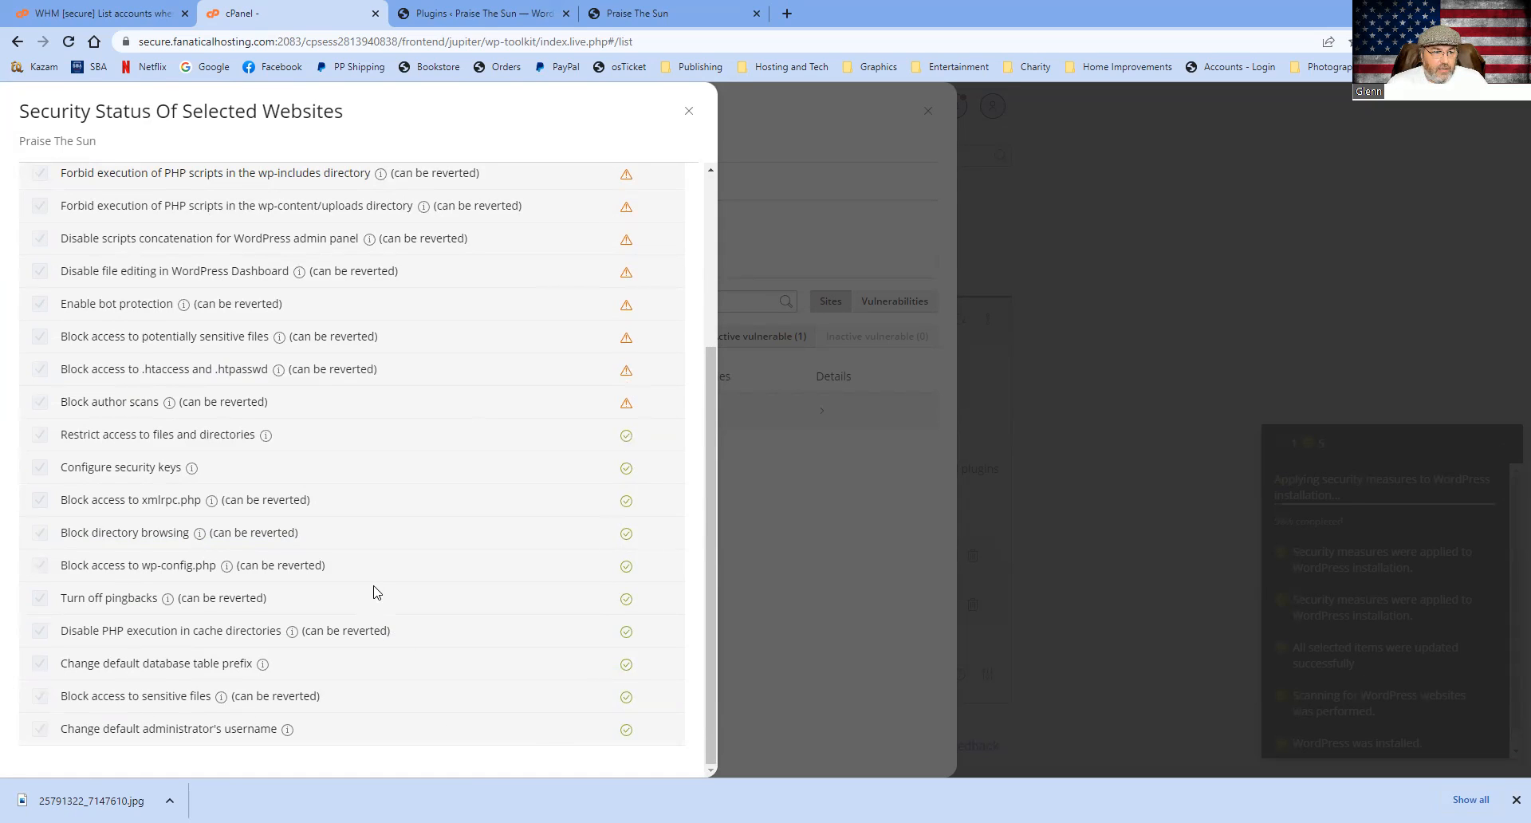
{"action": "scroll", "coordinate": [373, 595], "scroll_direction": "up", "scroll_amount": 2}
{"action": "scroll", "coordinate": [367, 595], "scroll_direction": "up", "scroll_amount": 1}
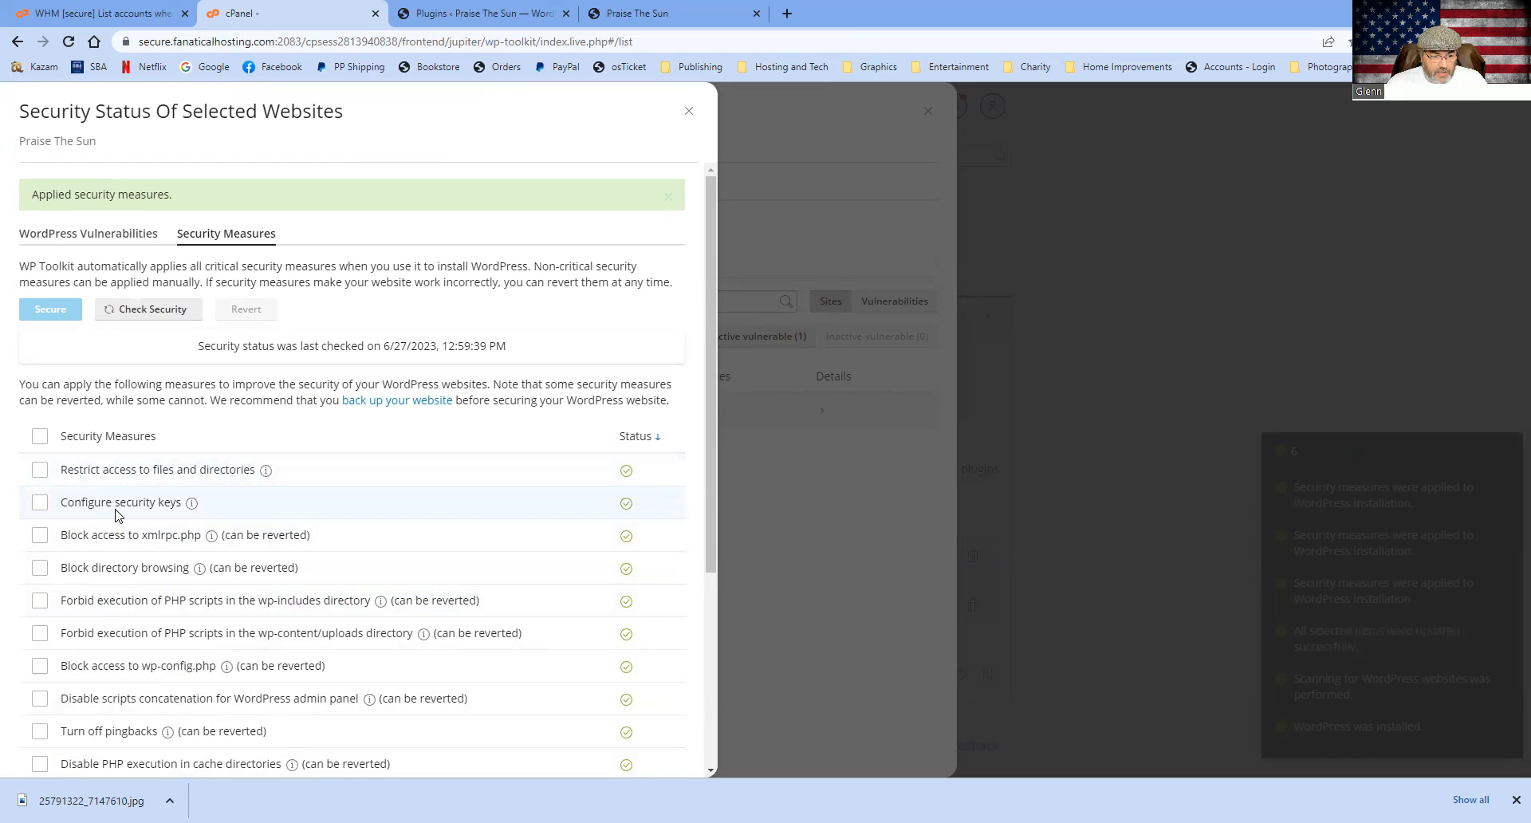
Check the status of every applied security measure and close the site's security details.
{"action": "scroll", "coordinate": [116, 514], "scroll_direction": "down", "scroll_amount": 4}
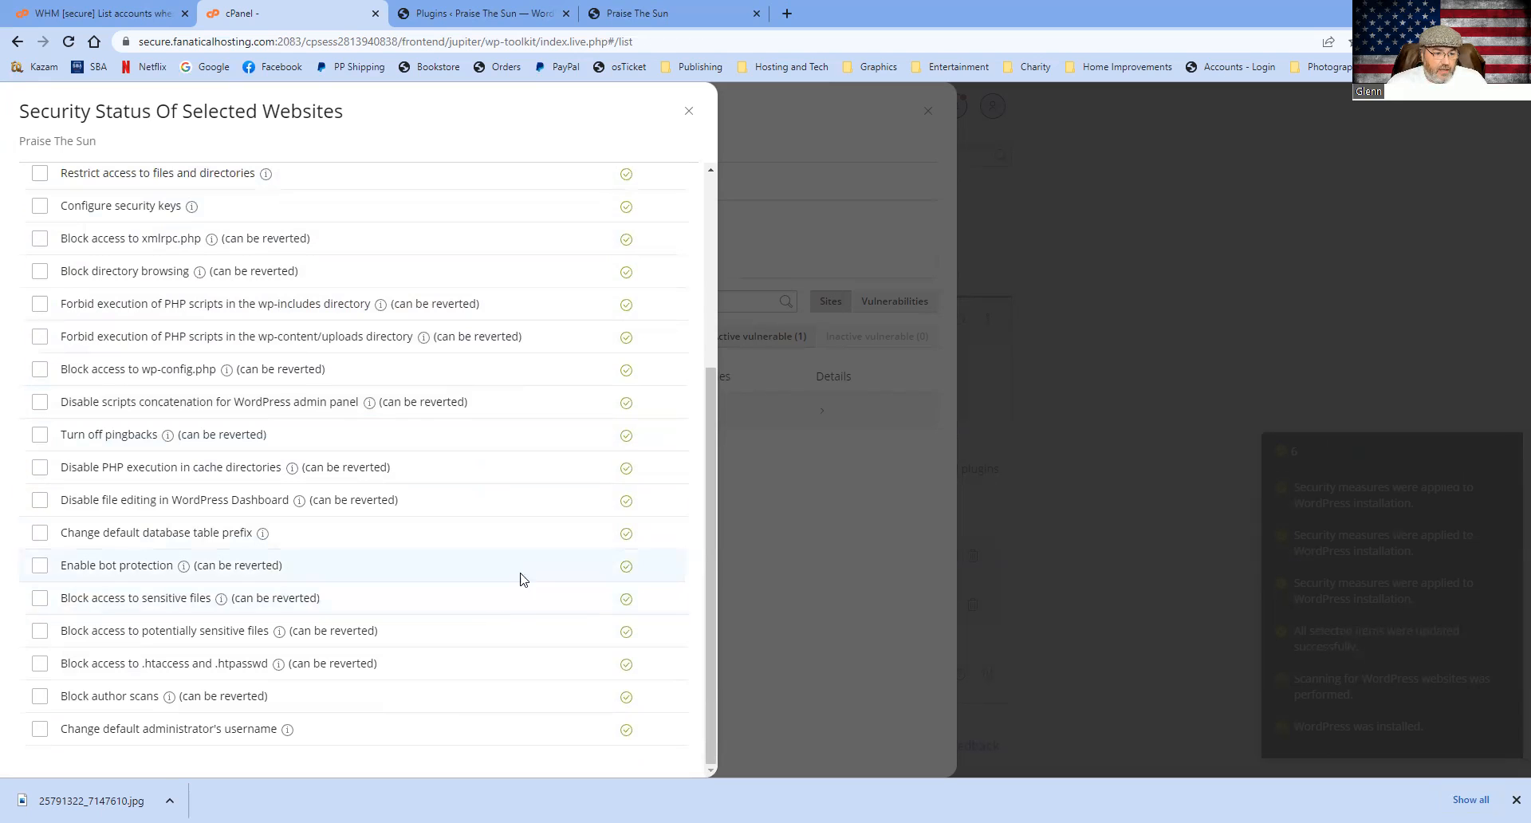
{"action": "scroll", "coordinate": [536, 574], "scroll_direction": "up", "scroll_amount": 1}
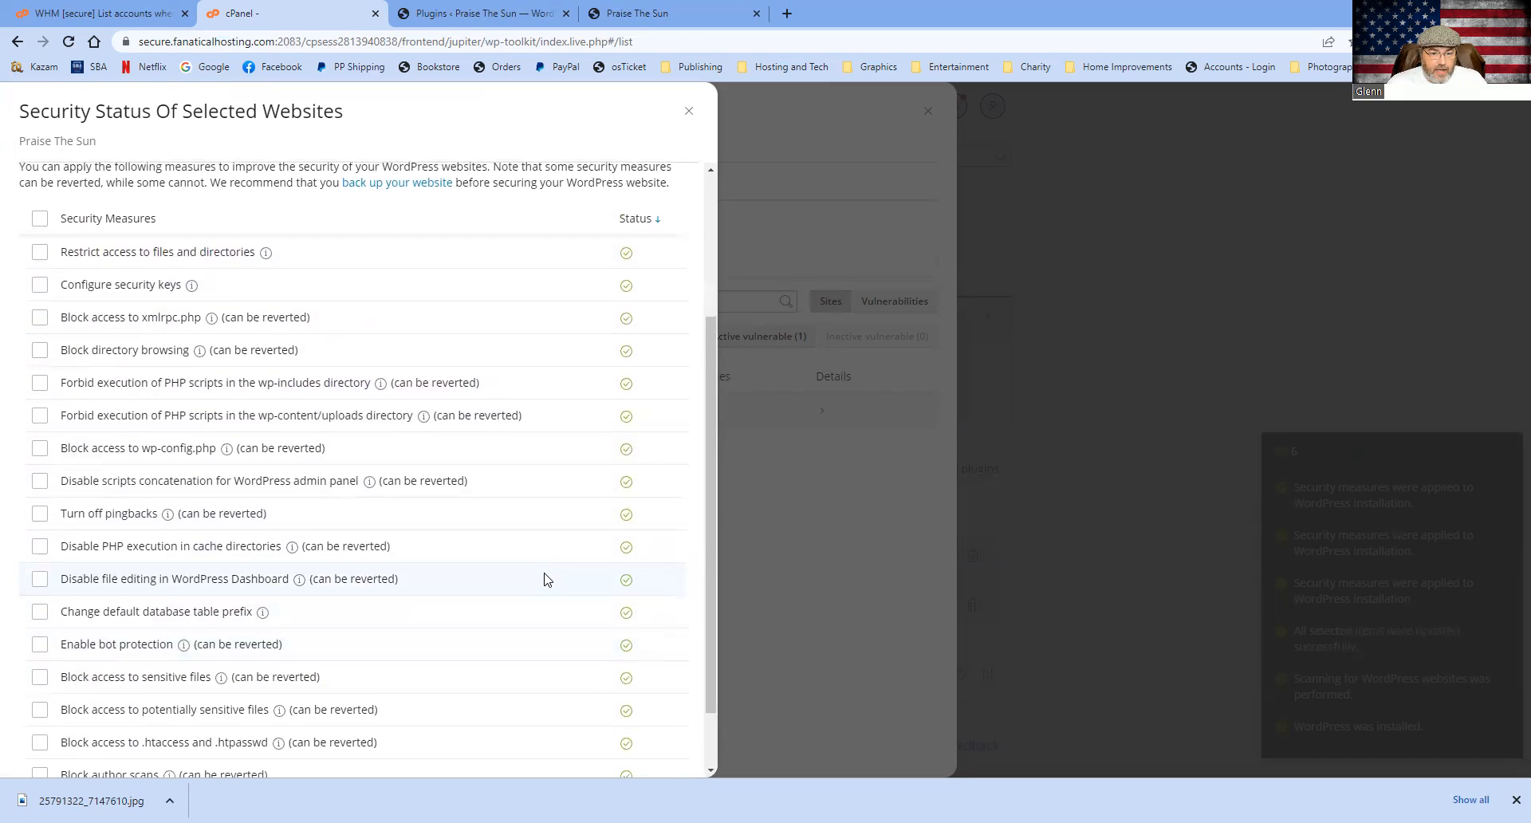
{"action": "scroll", "coordinate": [542, 590], "scroll_direction": "down", "scroll_amount": 1}
{"action": "scroll", "coordinate": [541, 591], "scroll_direction": "up", "scroll_amount": 3}
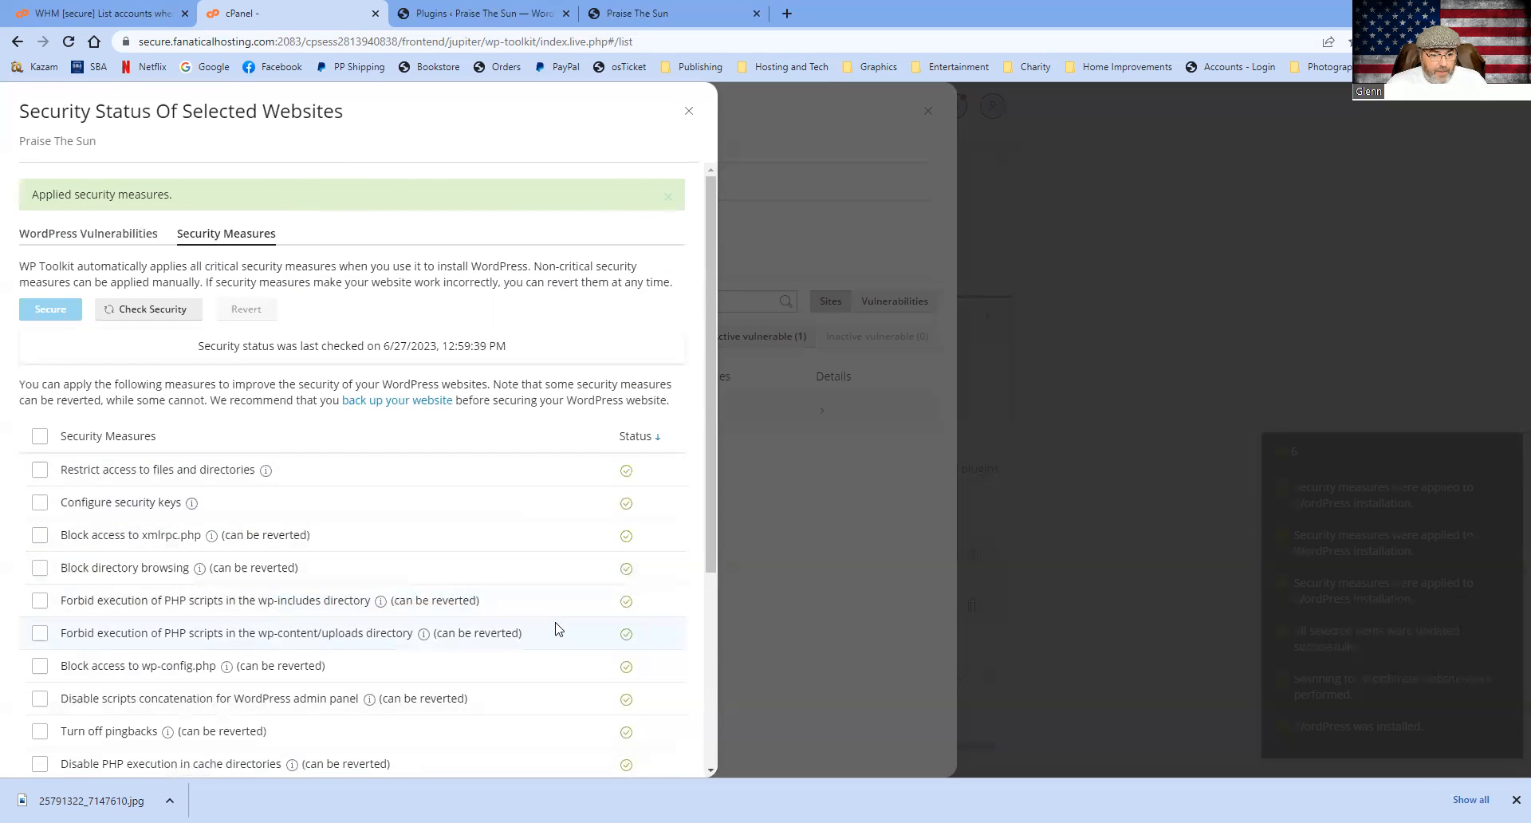
{"action": "scroll", "coordinate": [543, 630], "scroll_direction": "down", "scroll_amount": 4}
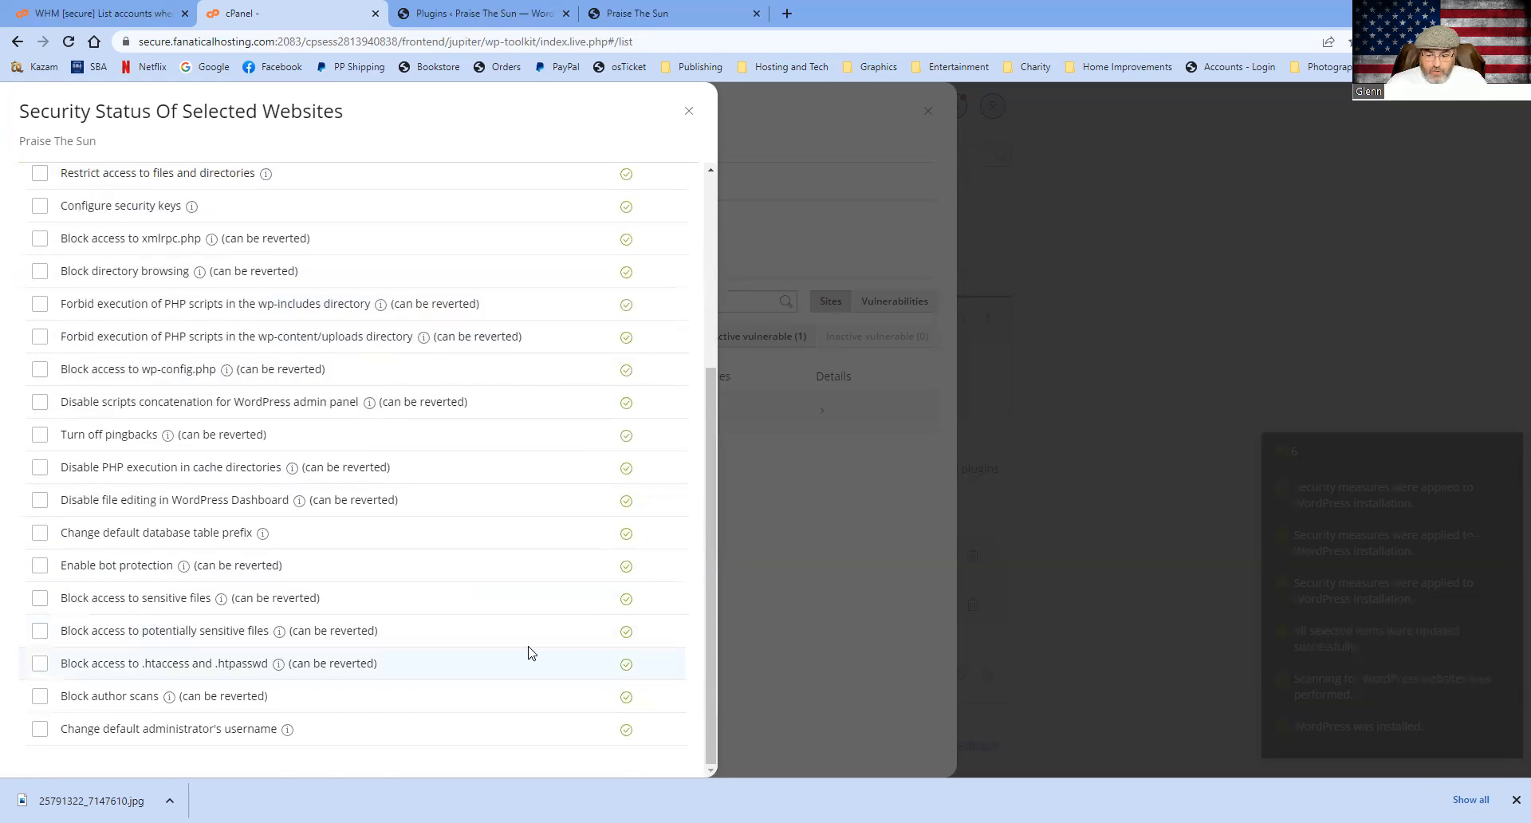
{"action": "scroll", "coordinate": [550, 470], "scroll_direction": "up", "scroll_amount": 5}
{"action": "left_click", "coordinate": [689, 111]}
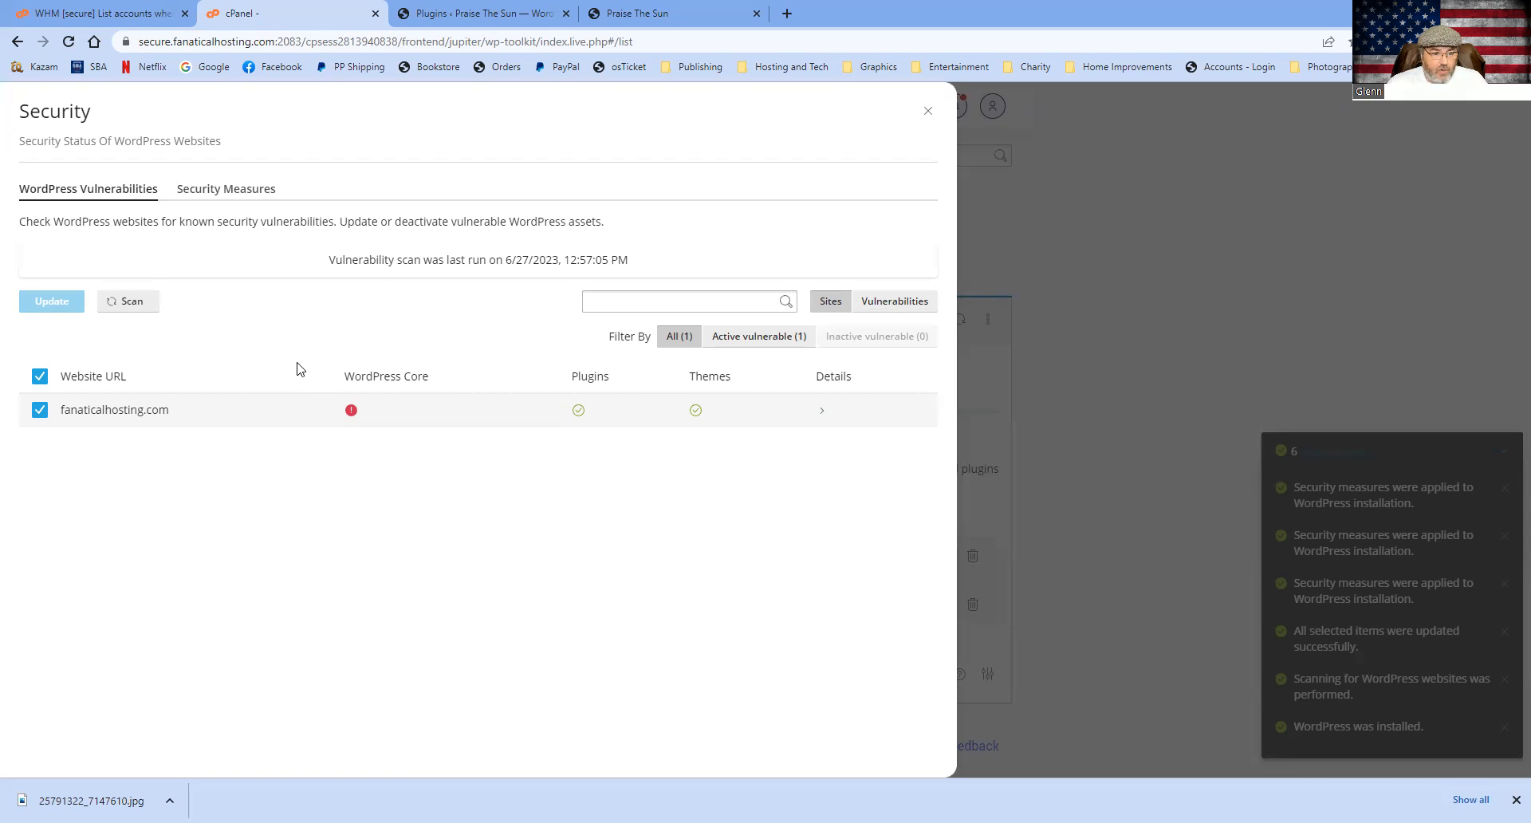
Rerun the vulnerability scan, review the vulnerability and security measure details of fanaticalhosting.com, and return to the installations list.
{"action": "left_click", "coordinate": [128, 303]}
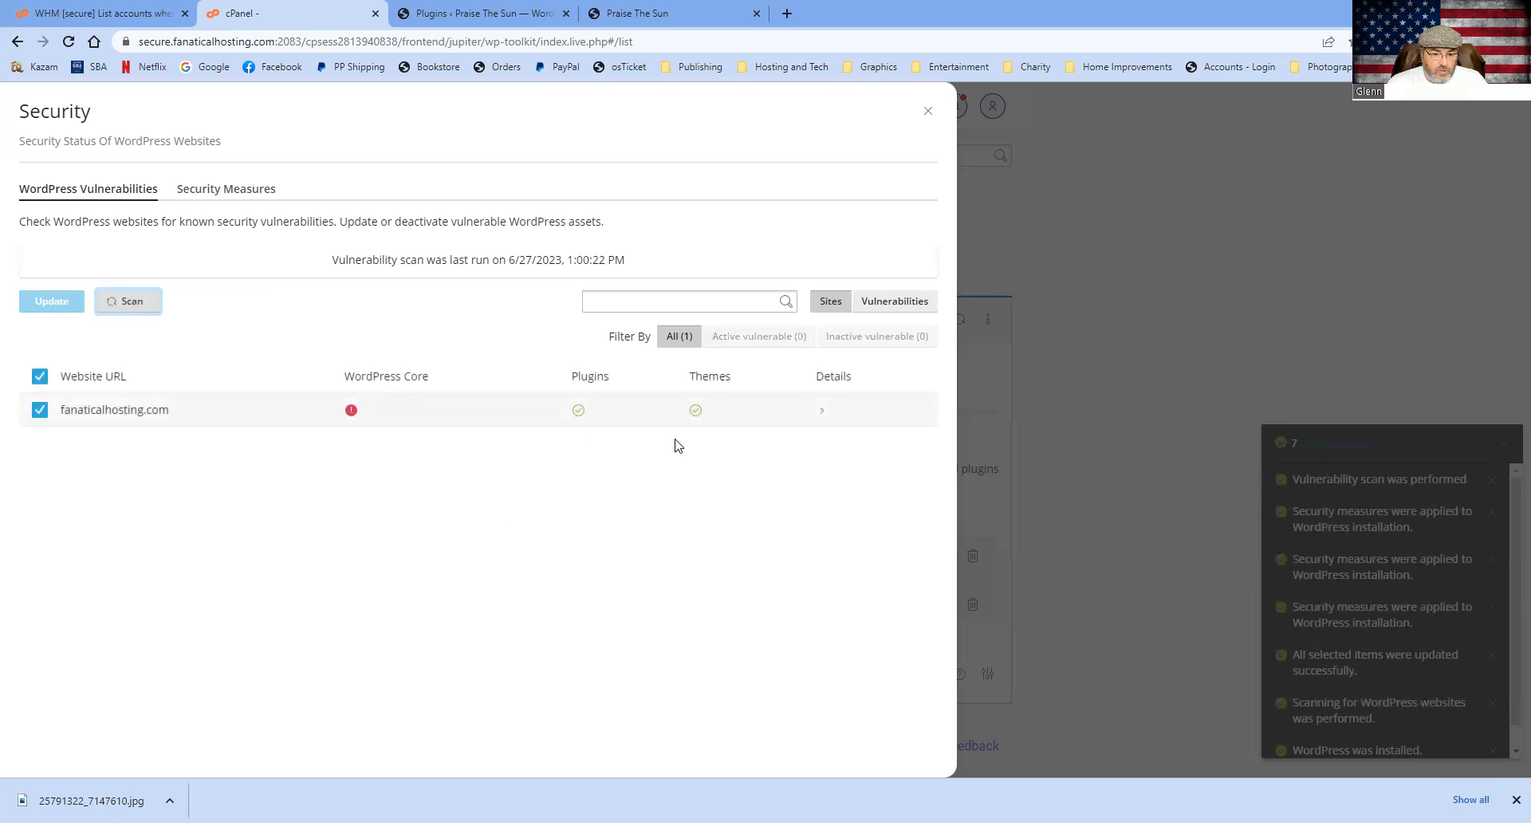
{"action": "left_click", "coordinate": [821, 411]}
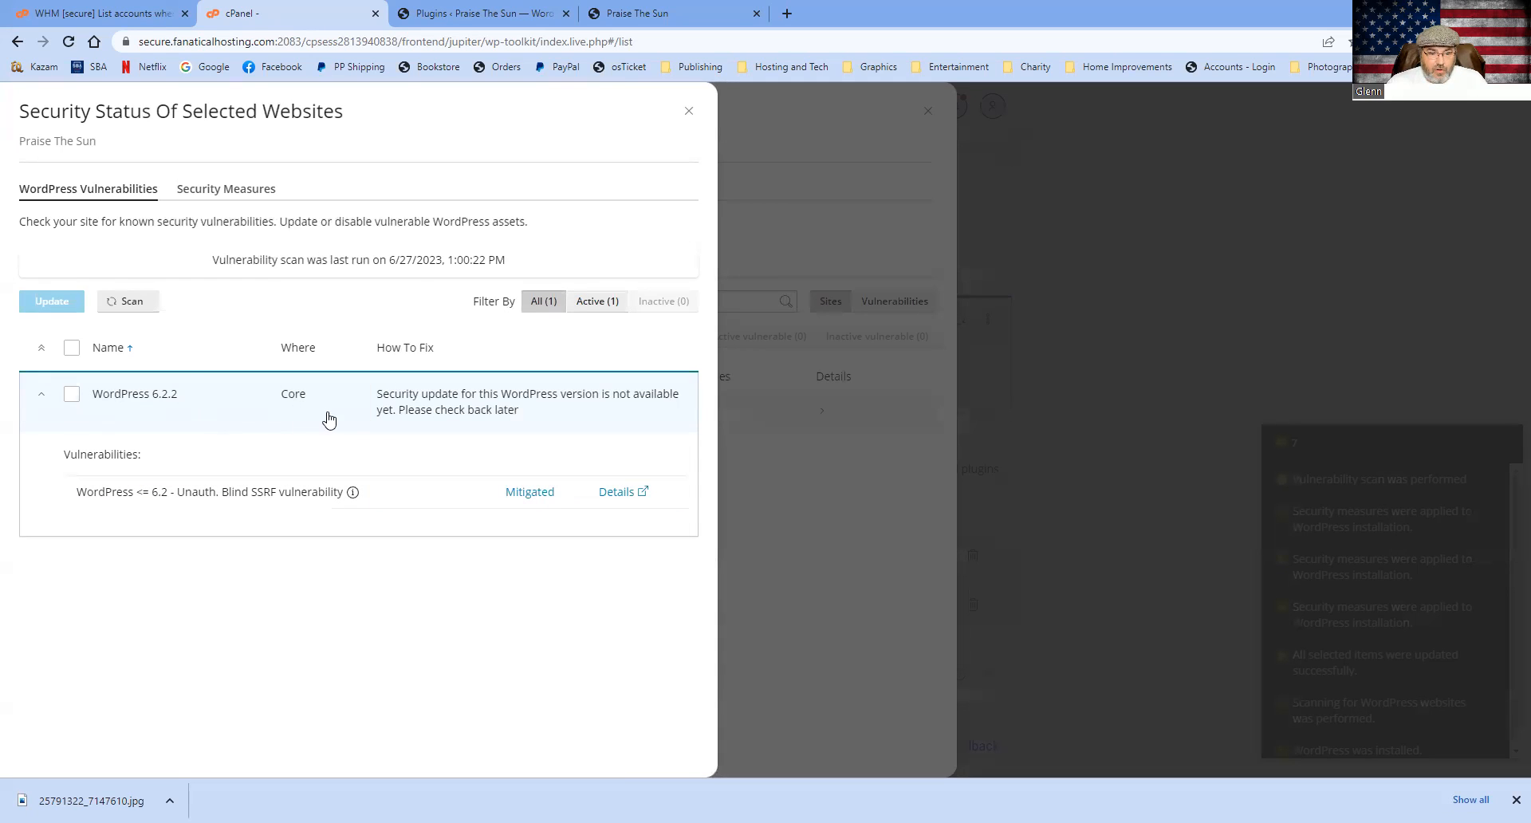
{"action": "left_click", "coordinate": [185, 189]}
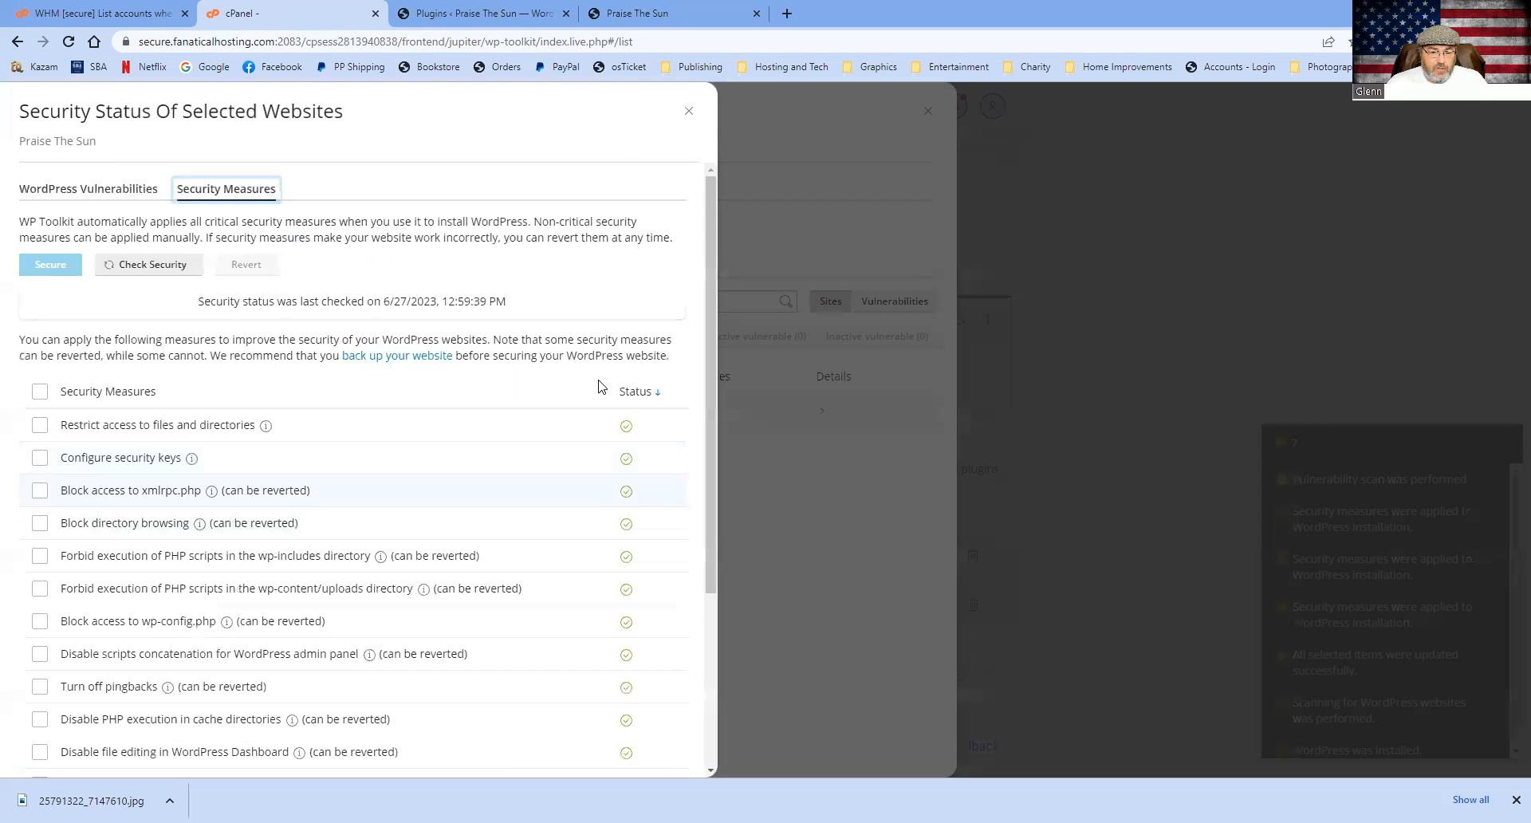
{"action": "left_click", "coordinate": [688, 111]}
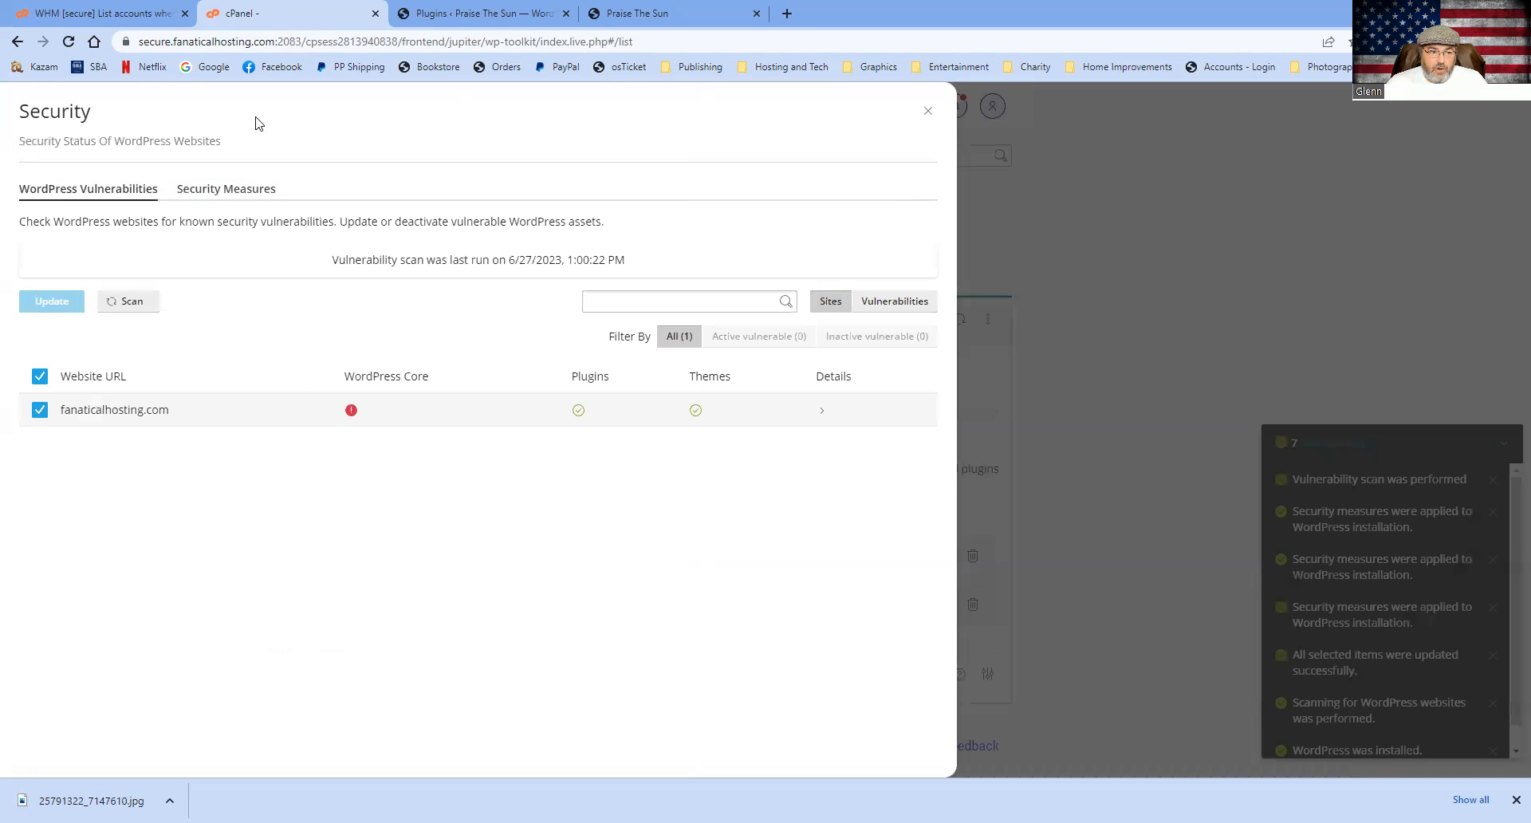
{"action": "left_click", "coordinate": [927, 111]}
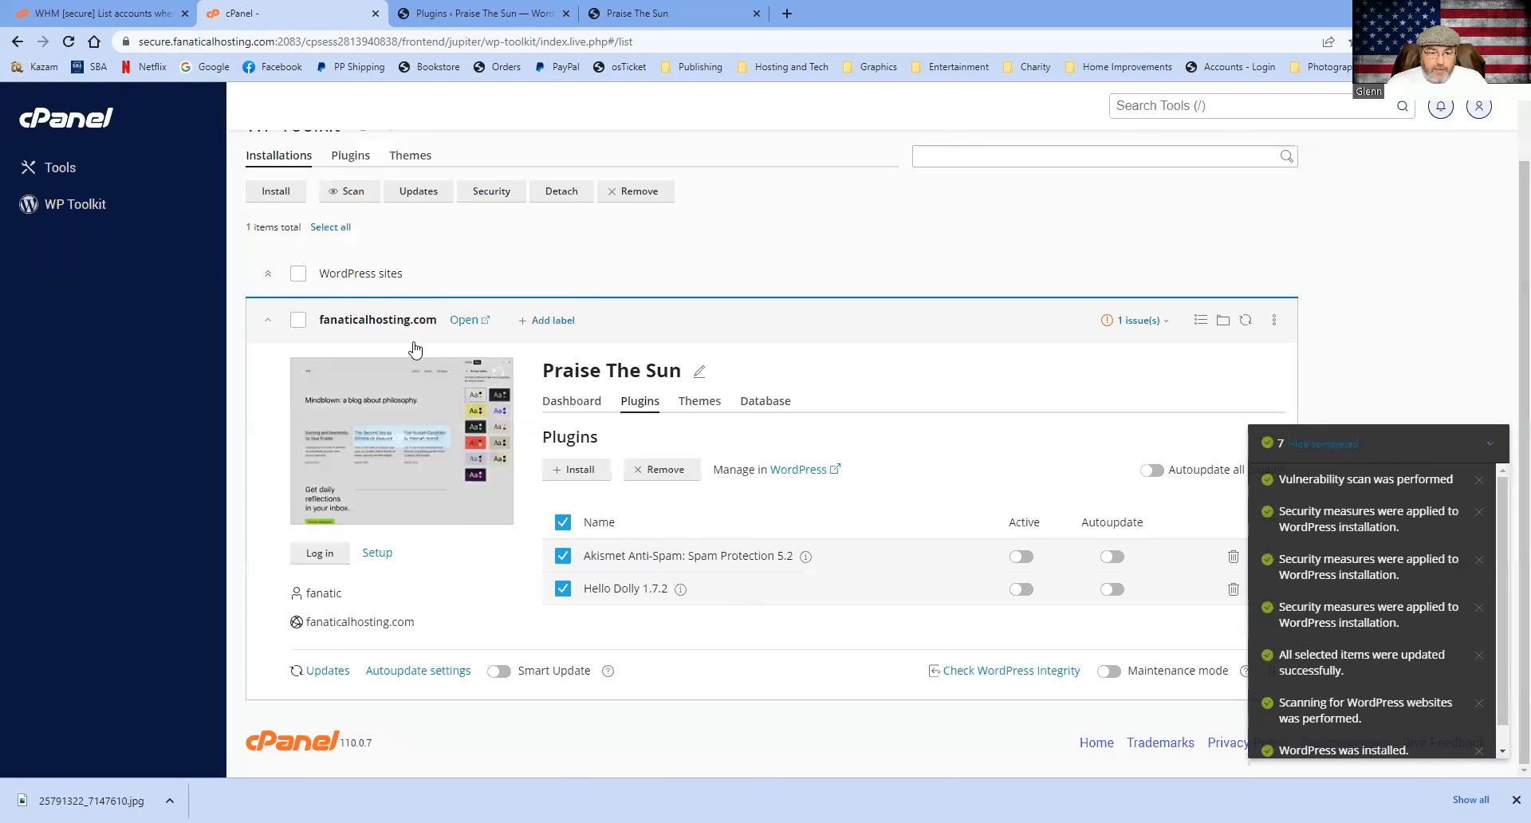
Scan the hosting account for WordPress websites and look over the fanaticalhosting.com installation.
{"action": "left_click", "coordinate": [349, 206]}
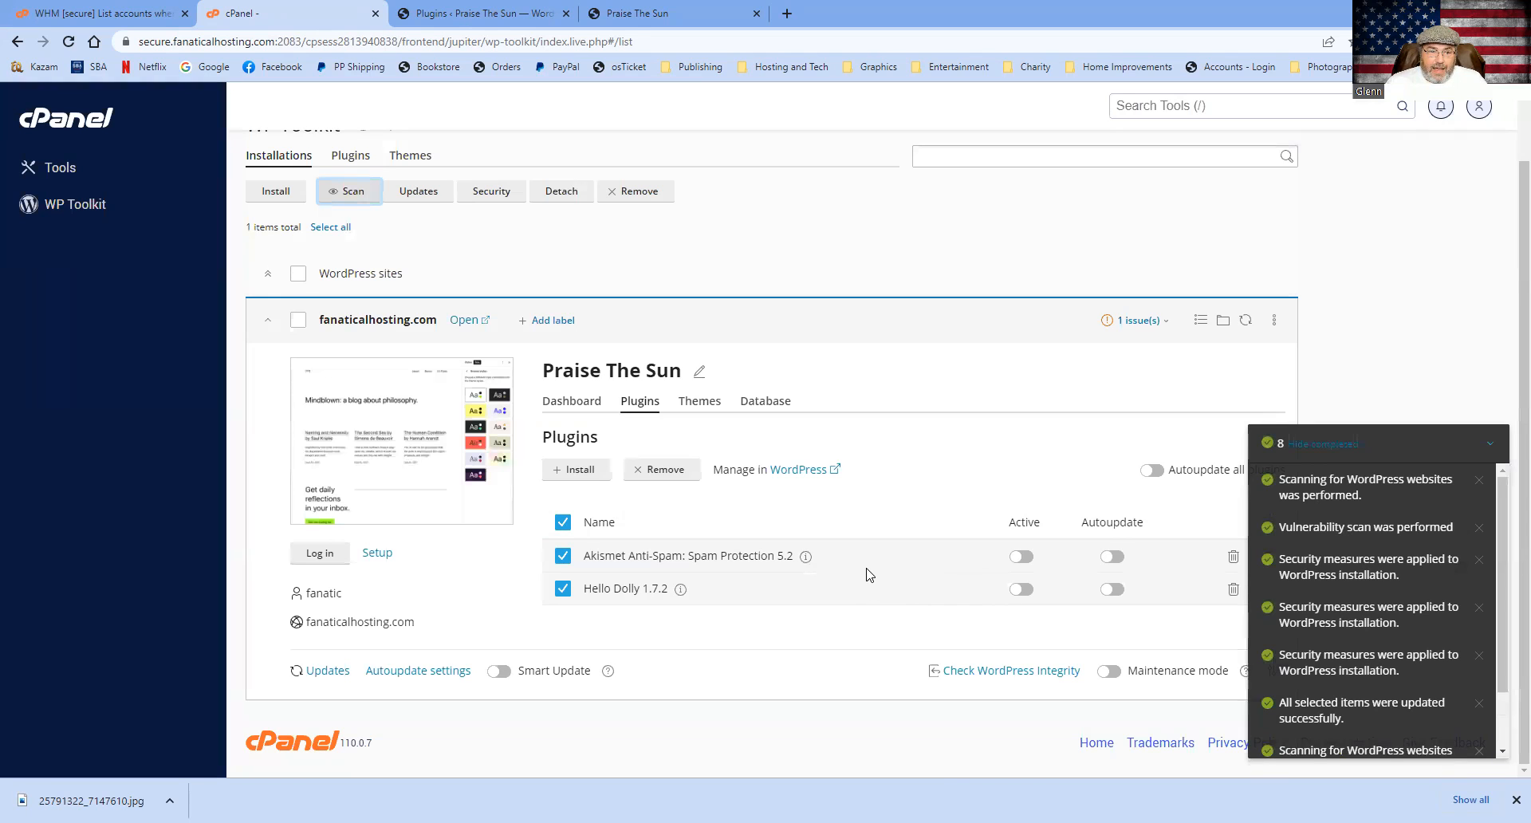
{"action": "scroll", "coordinate": [868, 576], "scroll_direction": "up", "scroll_amount": 2}
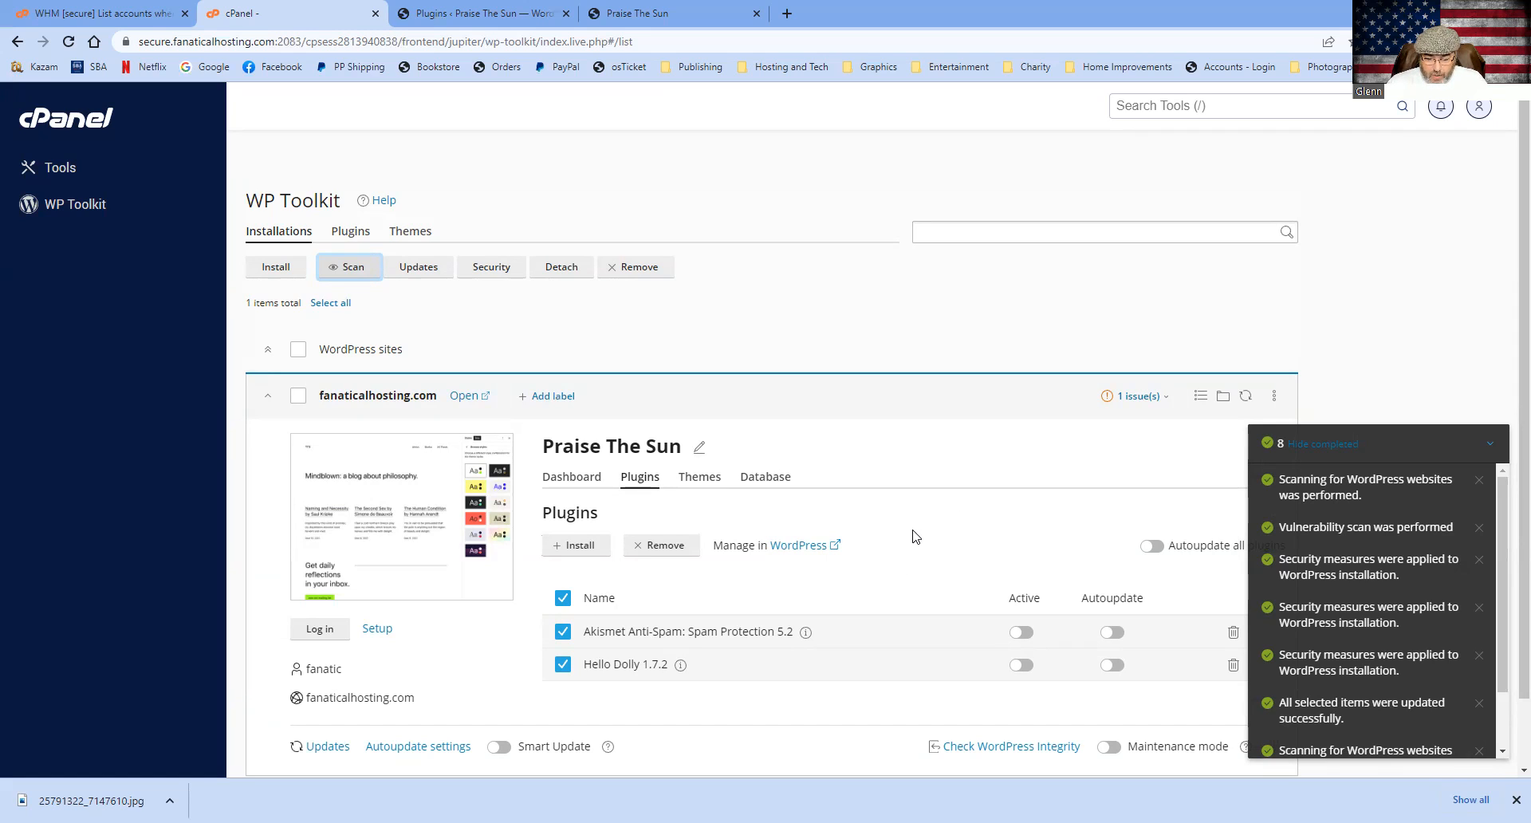
{"action": "scroll", "coordinate": [915, 537], "scroll_direction": "down", "scroll_amount": 1}
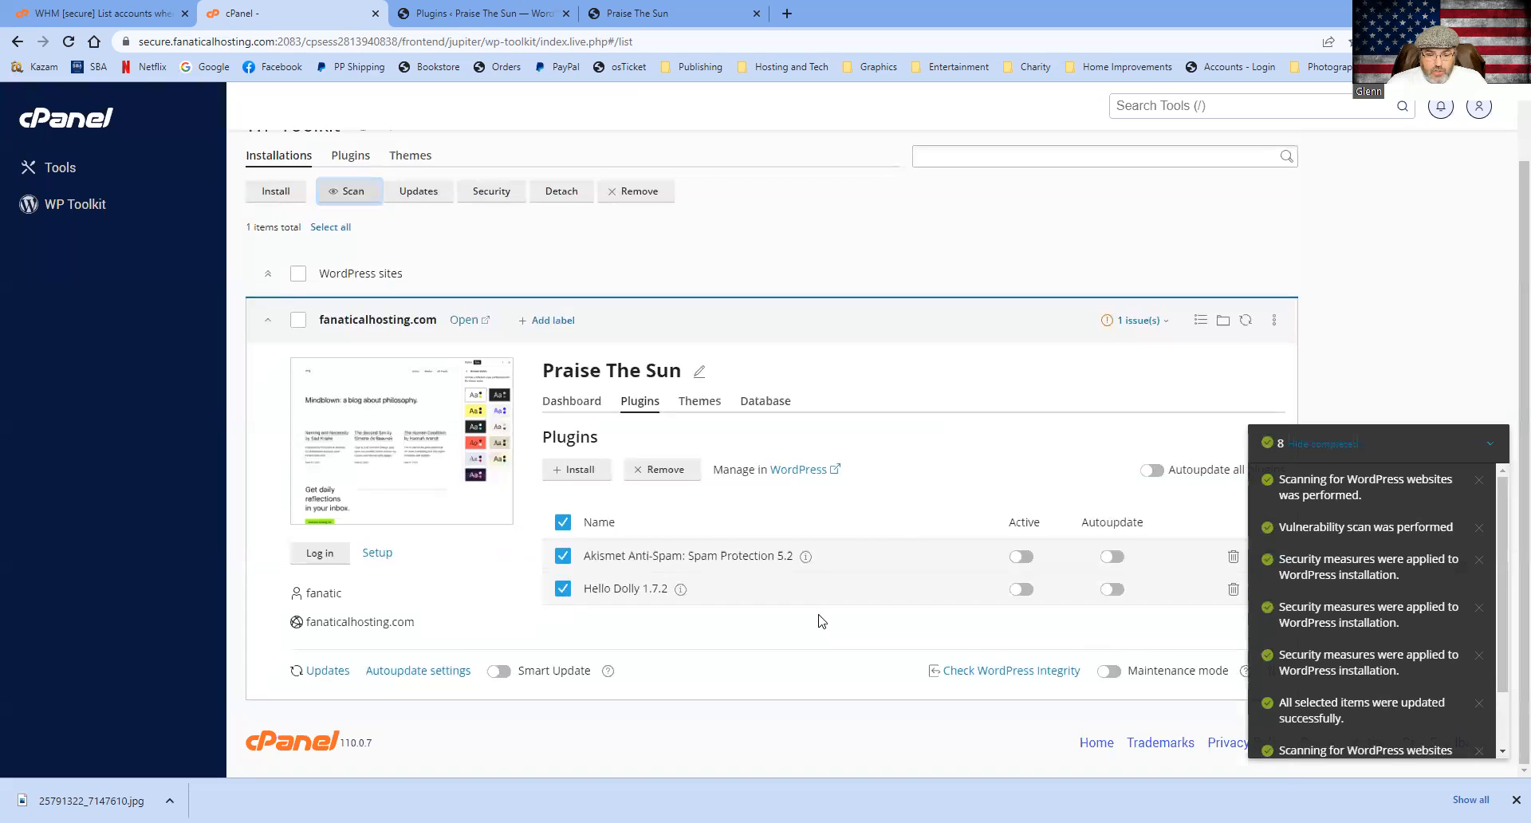
Check the site's WordPress integrity by verifying the core file checksums, and reinstall the WordPress core files.
{"action": "left_click", "coordinate": [989, 676]}
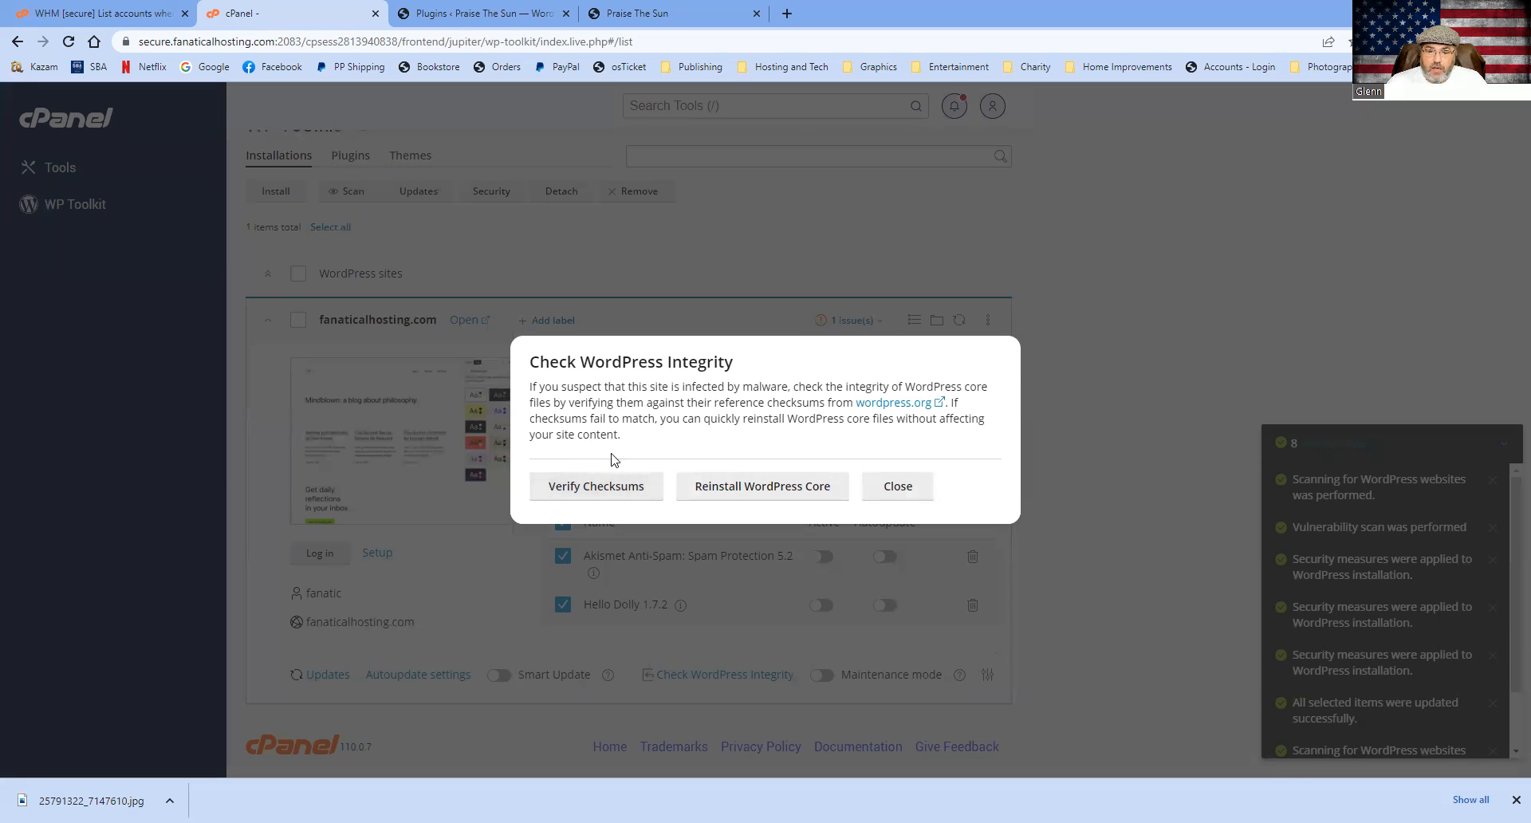
{"action": "left_click", "coordinate": [591, 496]}
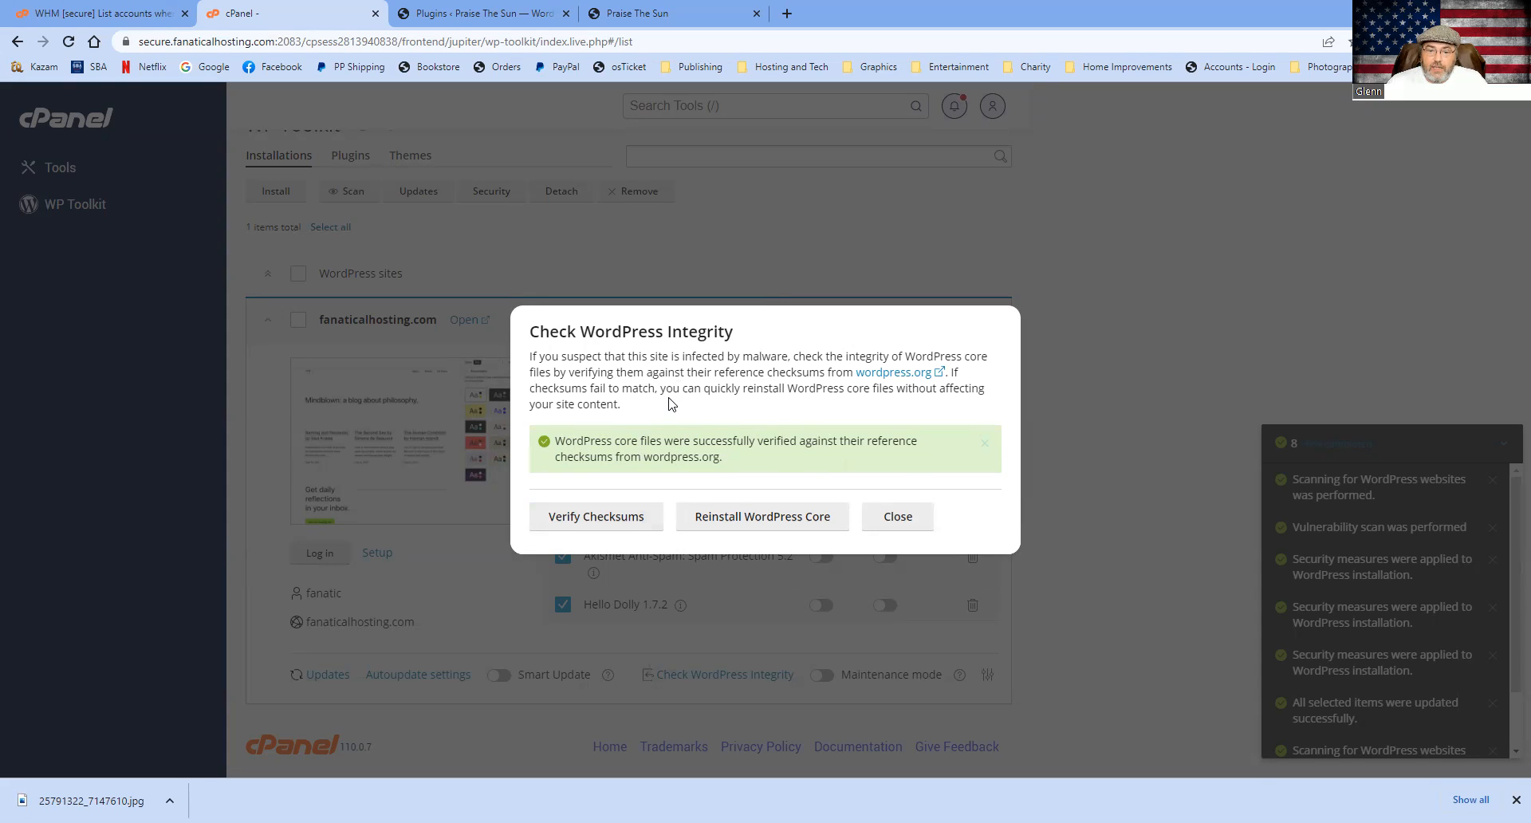
{"action": "left_click", "coordinate": [755, 518]}
{"action": "left_click", "coordinate": [638, 466]}
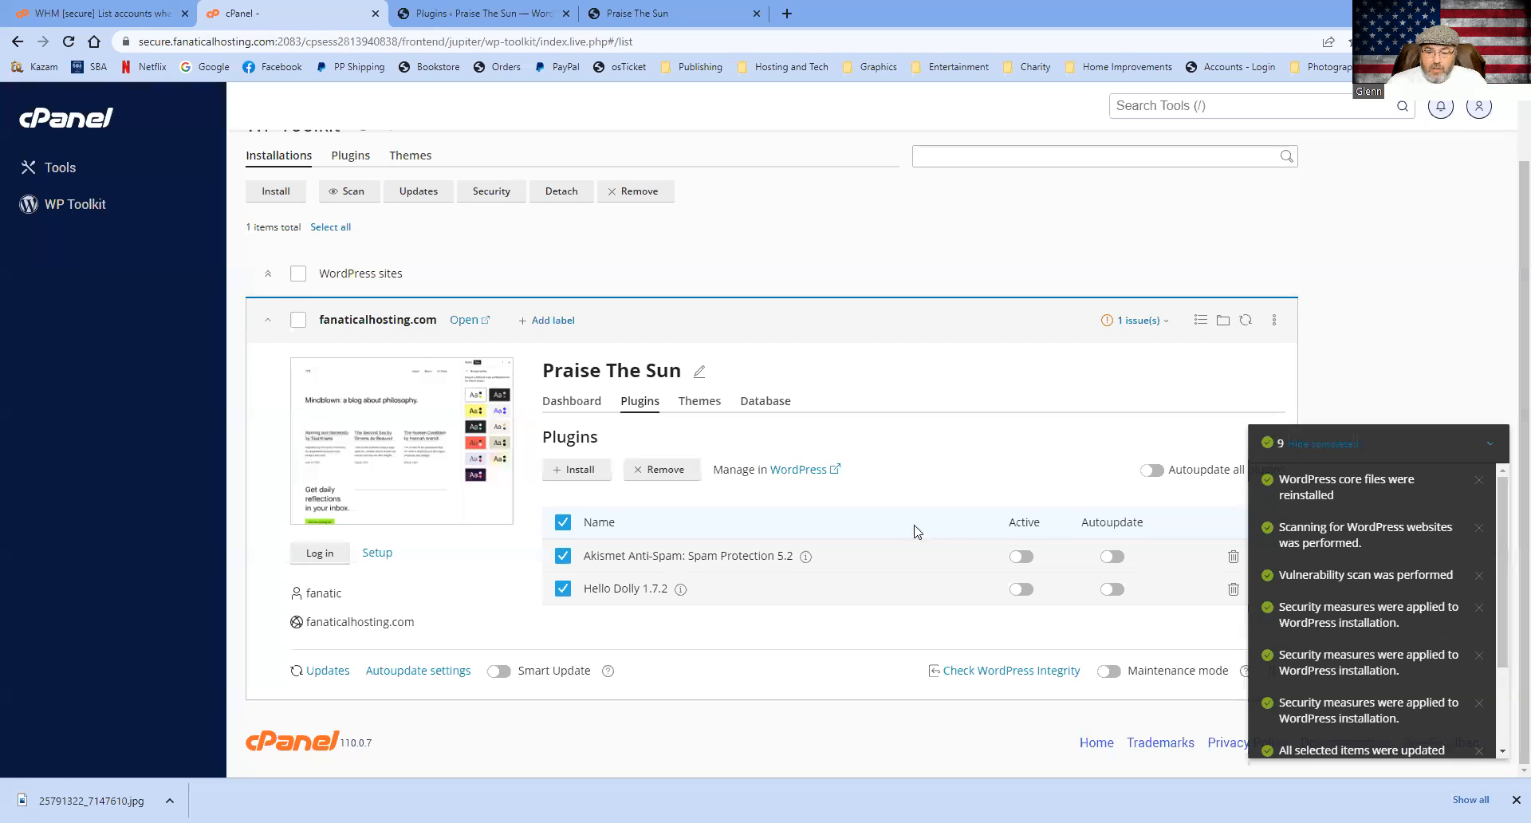
{"action": "left_click", "coordinate": [899, 529]}
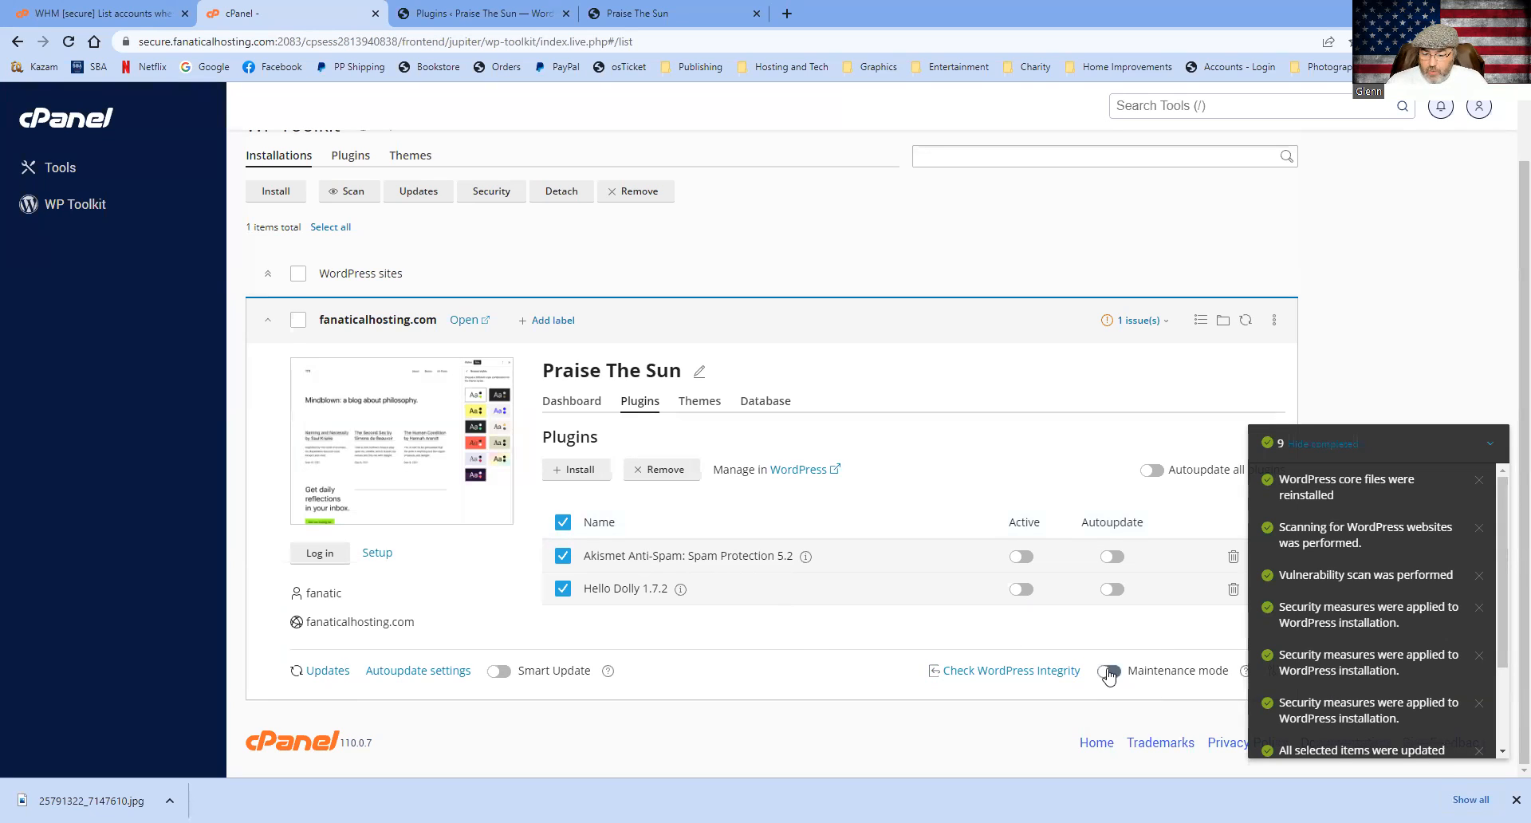
Collapse the completed-task notifications and remove the Twenty Twenty-Two theme from the fanaticalhosting.com installation, confirming the removal.
{"action": "left_click", "coordinate": [1488, 445]}
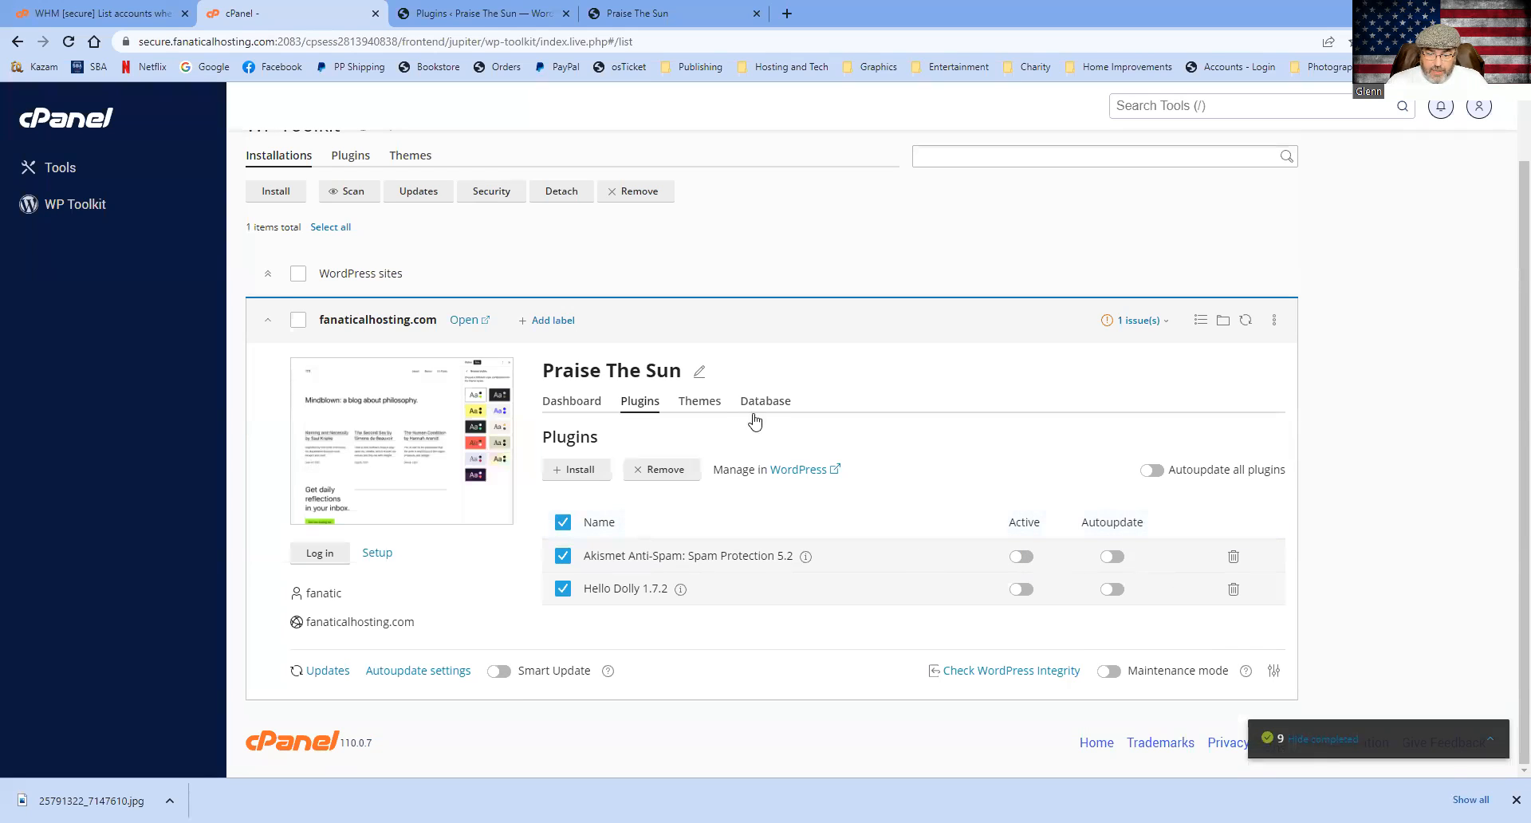
{"action": "left_click", "coordinate": [699, 401]}
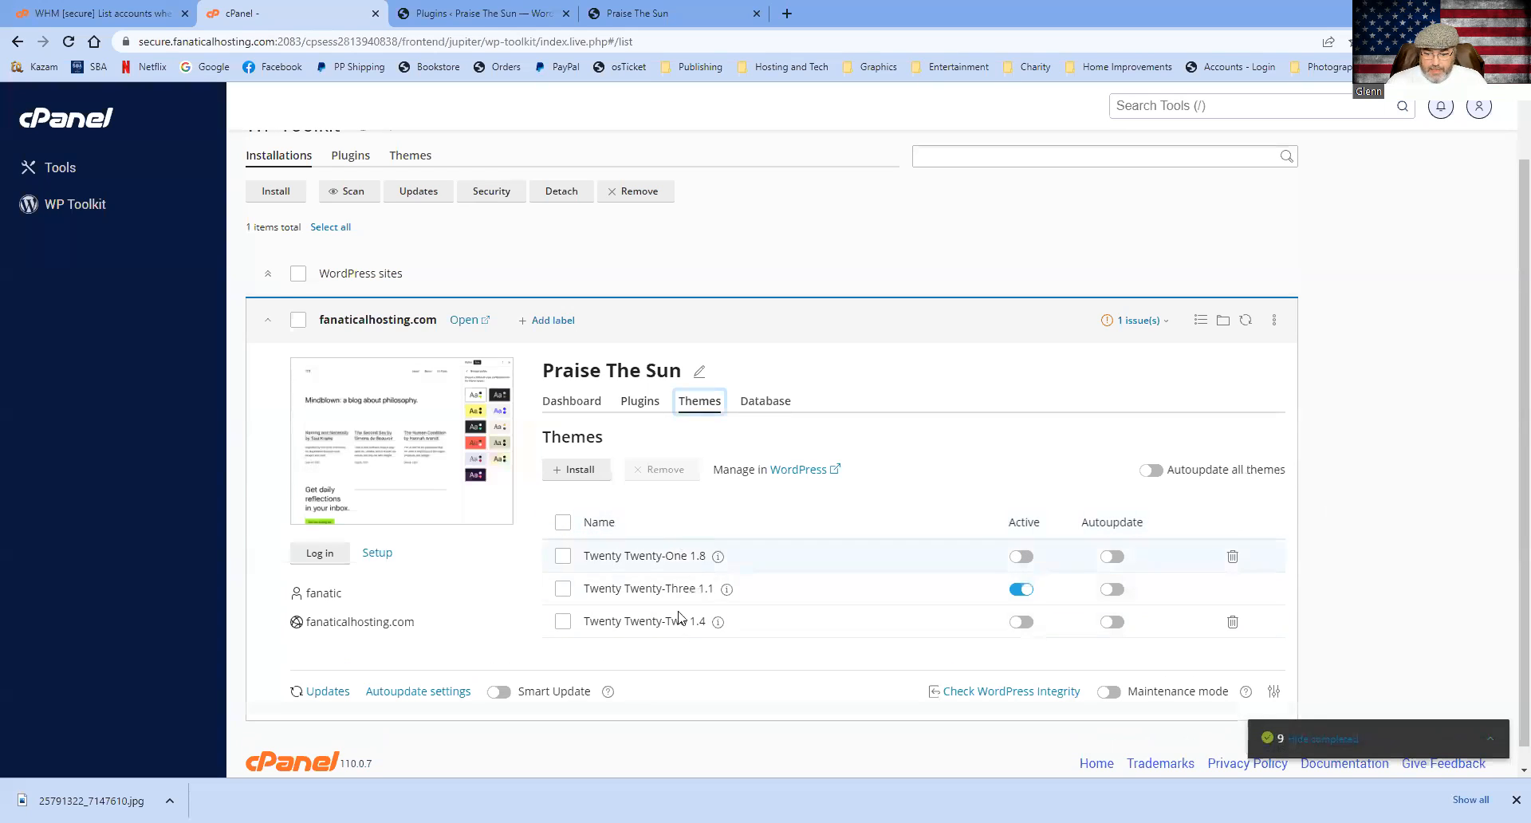
{"action": "left_click", "coordinate": [564, 624]}
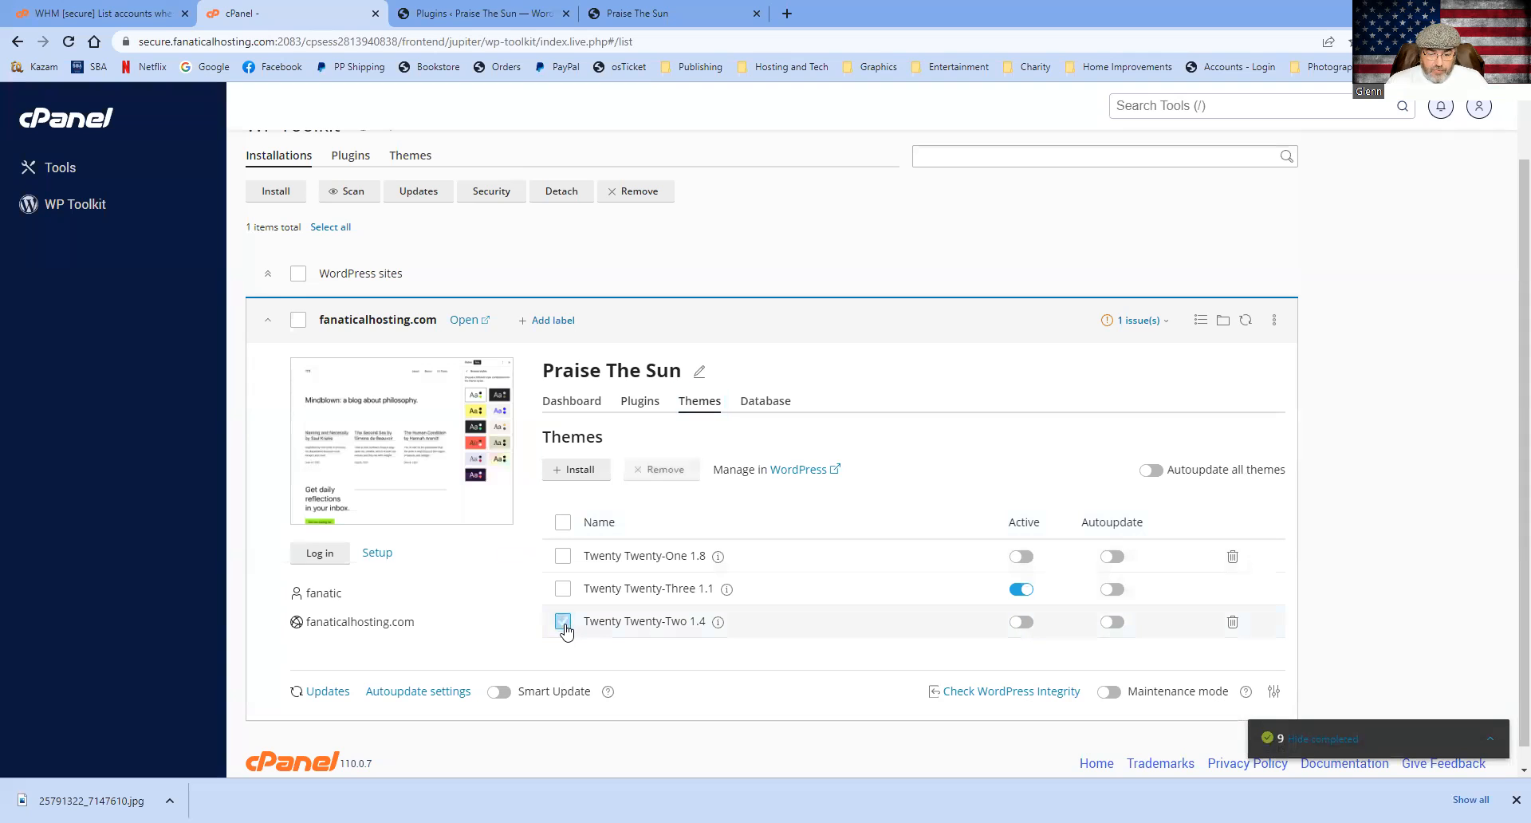
{"action": "left_click", "coordinate": [1232, 622]}
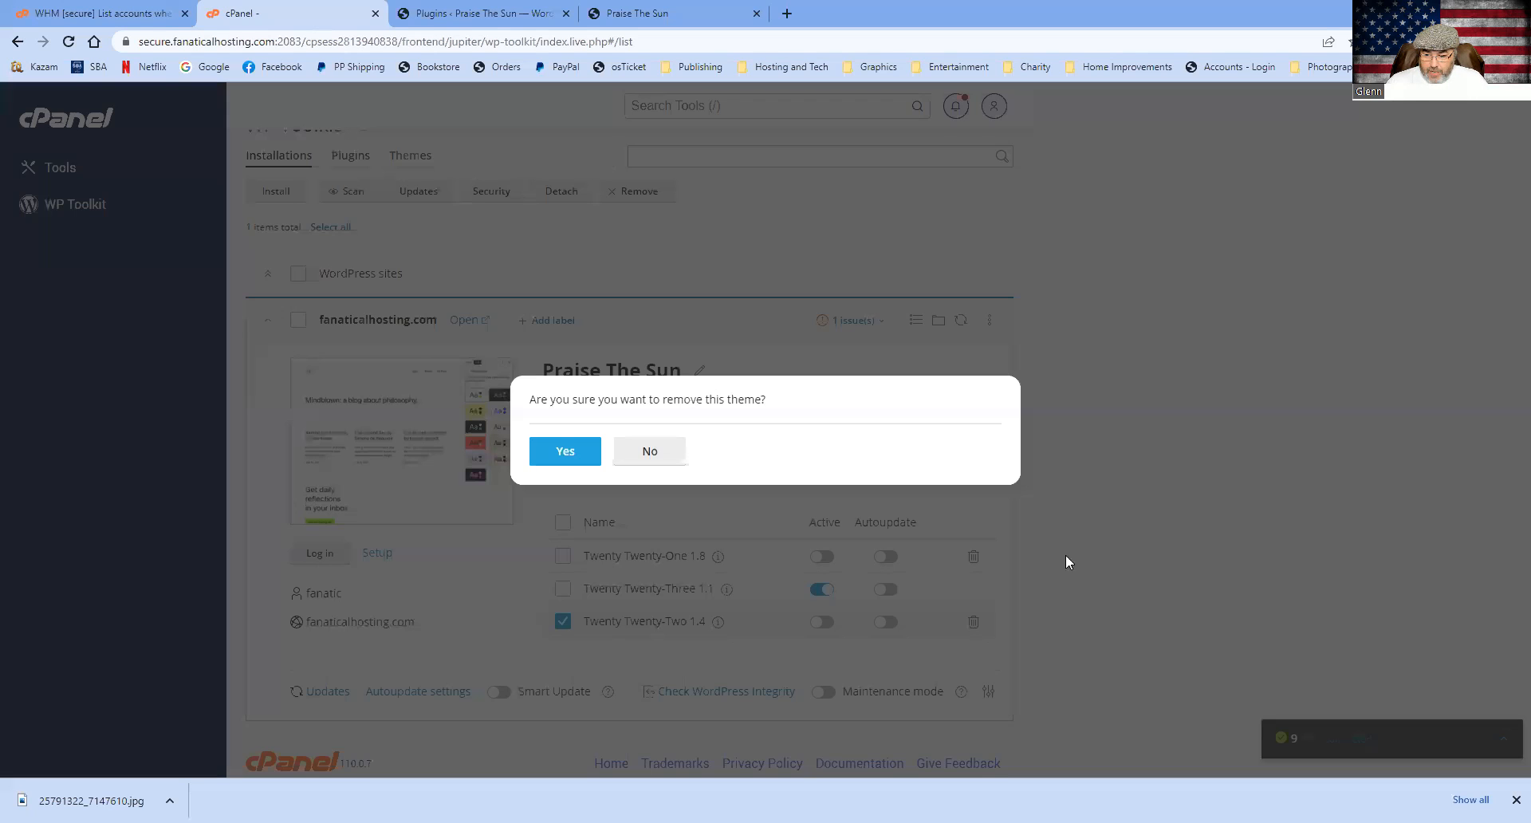
{"action": "left_click", "coordinate": [565, 451]}
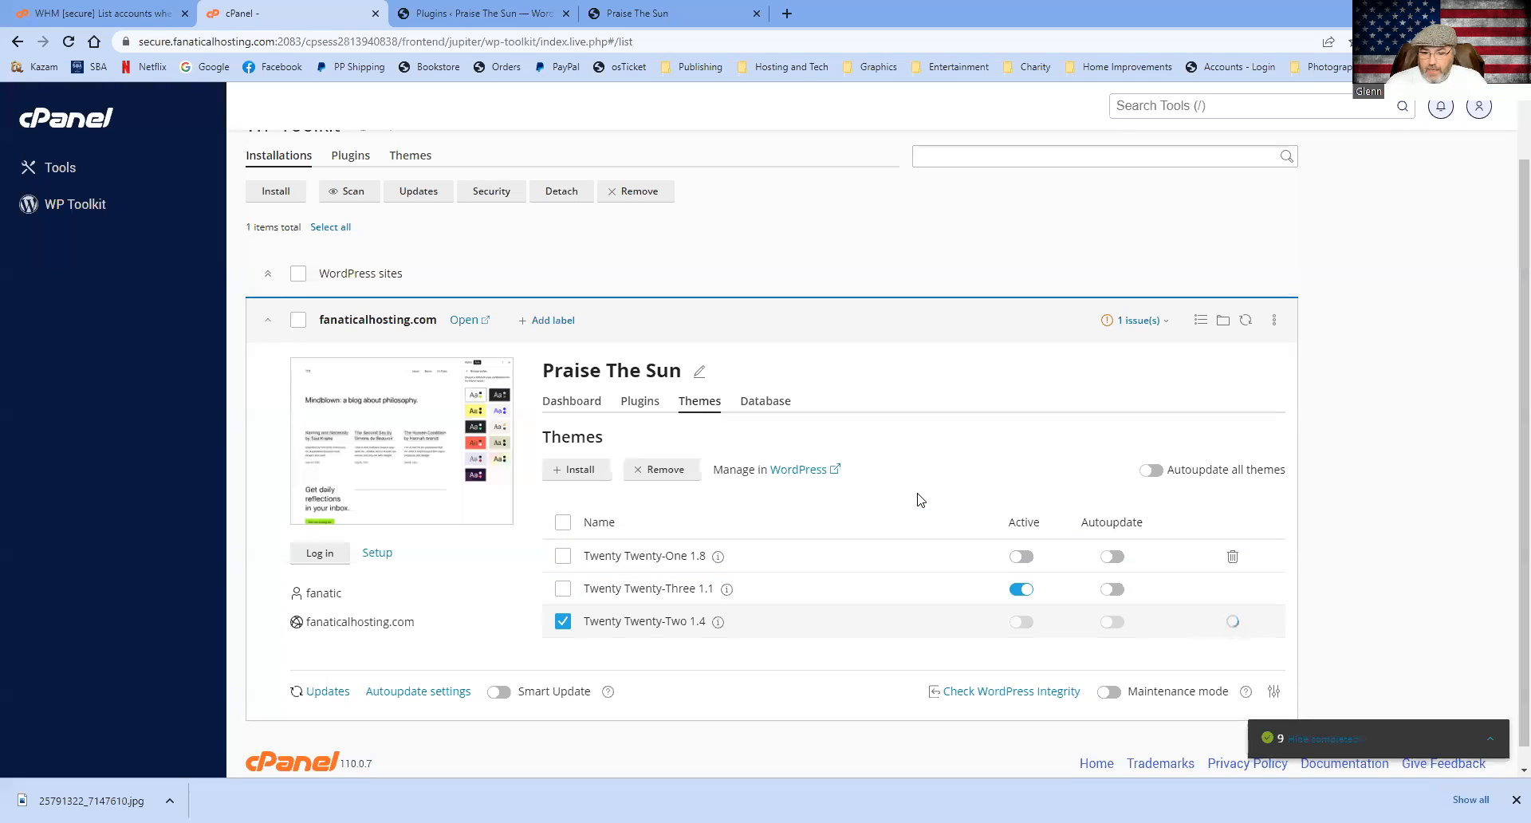
Review the site's database details, including the database name, table prefix, user name and server.
{"action": "left_click", "coordinate": [764, 401]}
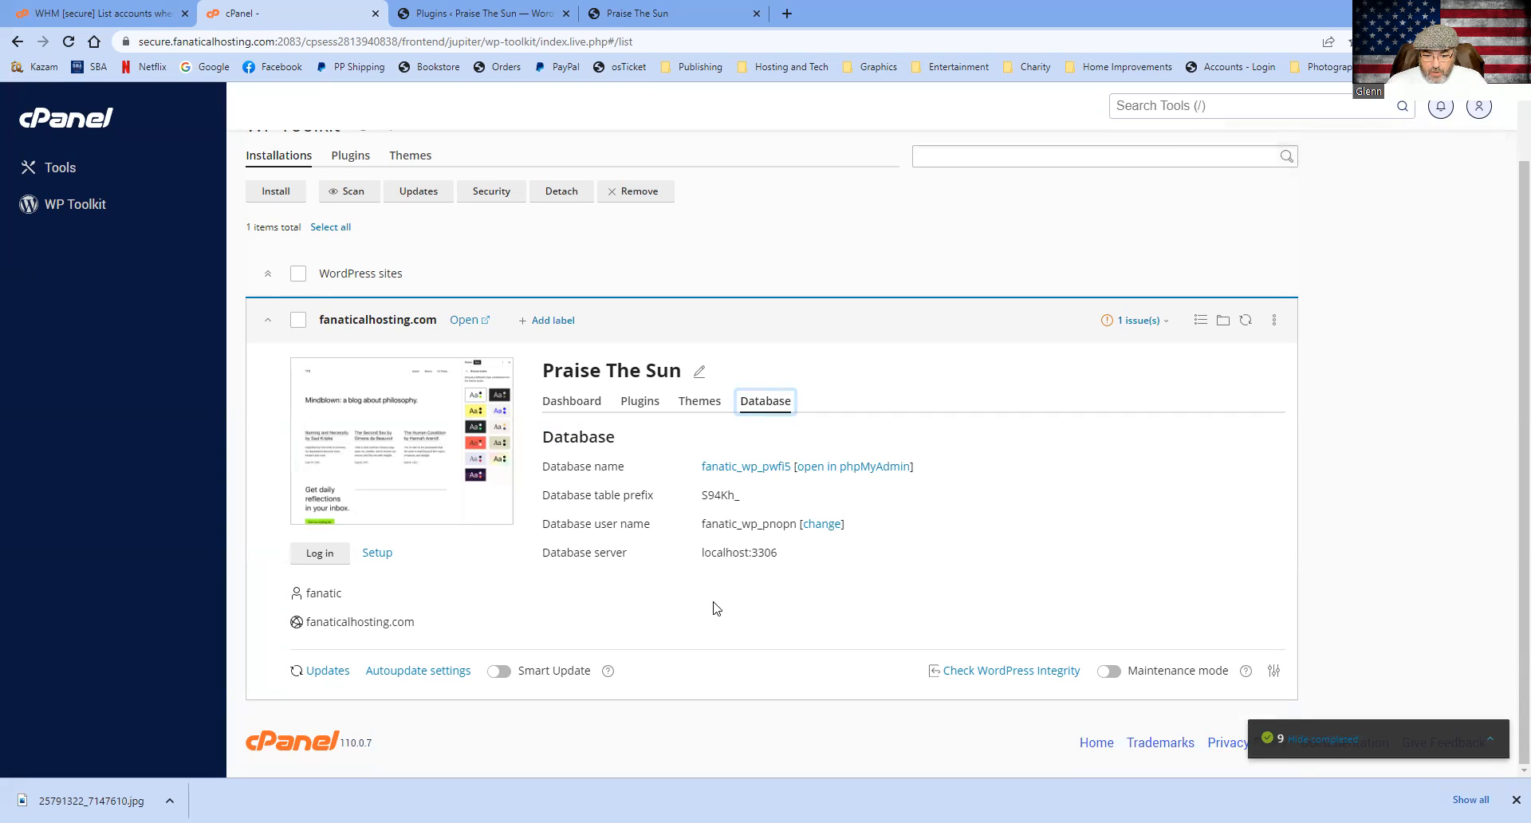
{"action": "left_click_drag", "start_coordinate": [711, 552], "coordinate": [871, 557]}
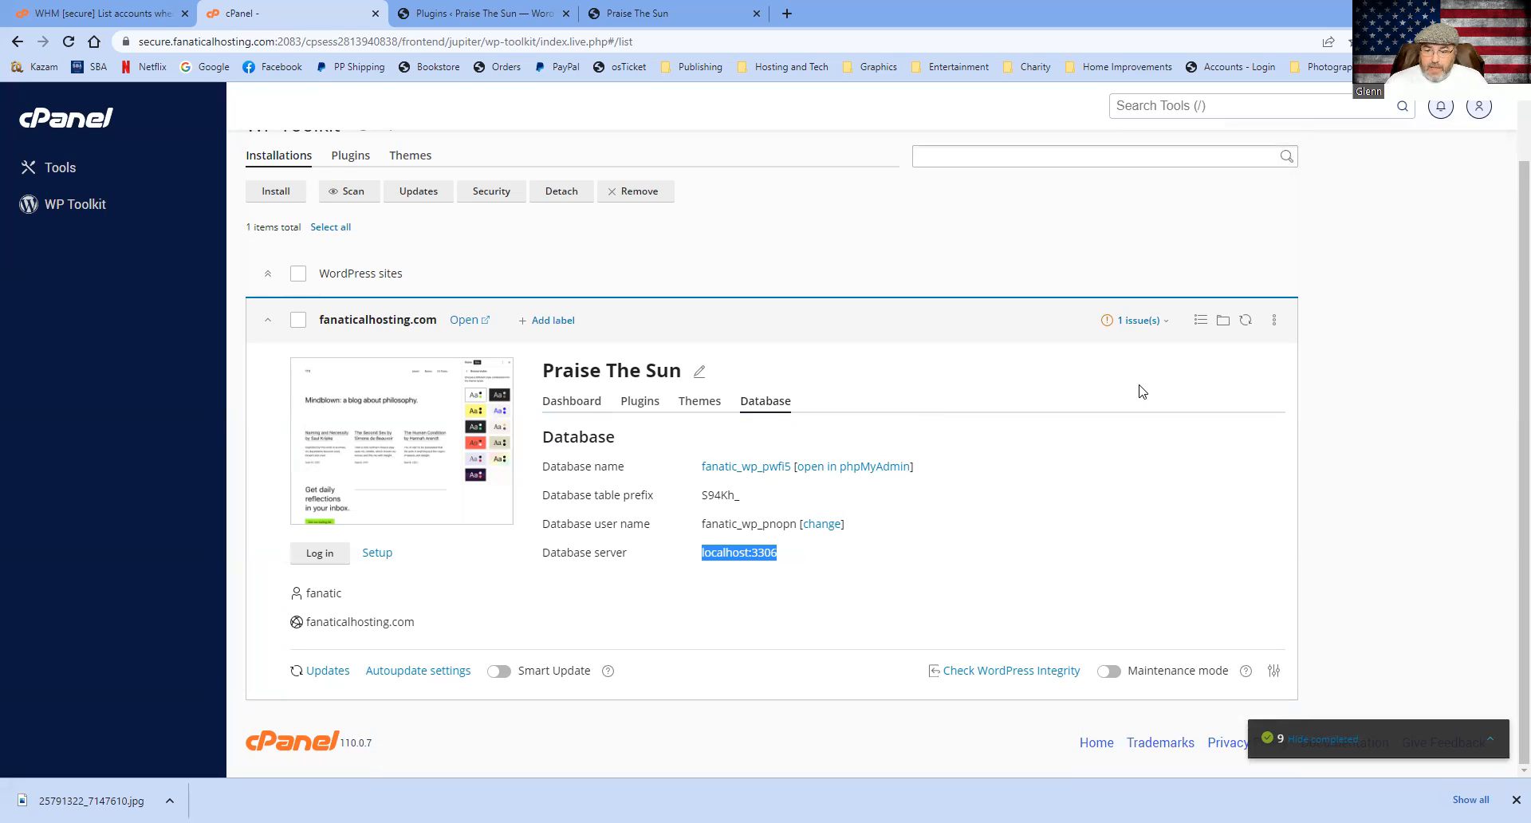
Resolve the site's HTTPS redirect issue by enabling Force HTTPS Redirect for fanaticalhosting.com, and return to the site's WP Toolkit dashboard.
{"action": "left_click", "coordinate": [1129, 325]}
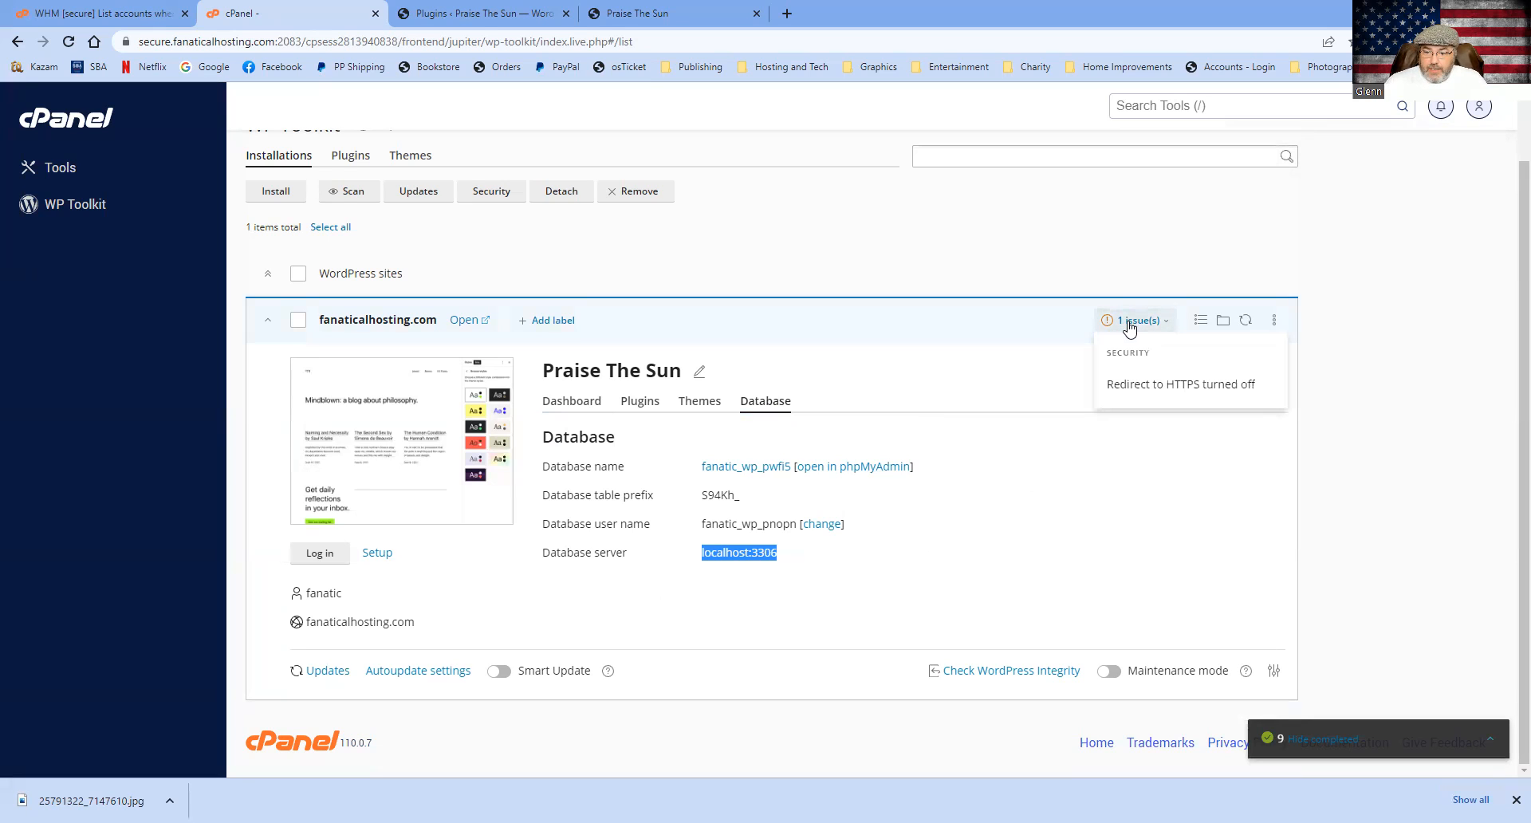
{"action": "left_click", "coordinate": [1153, 390]}
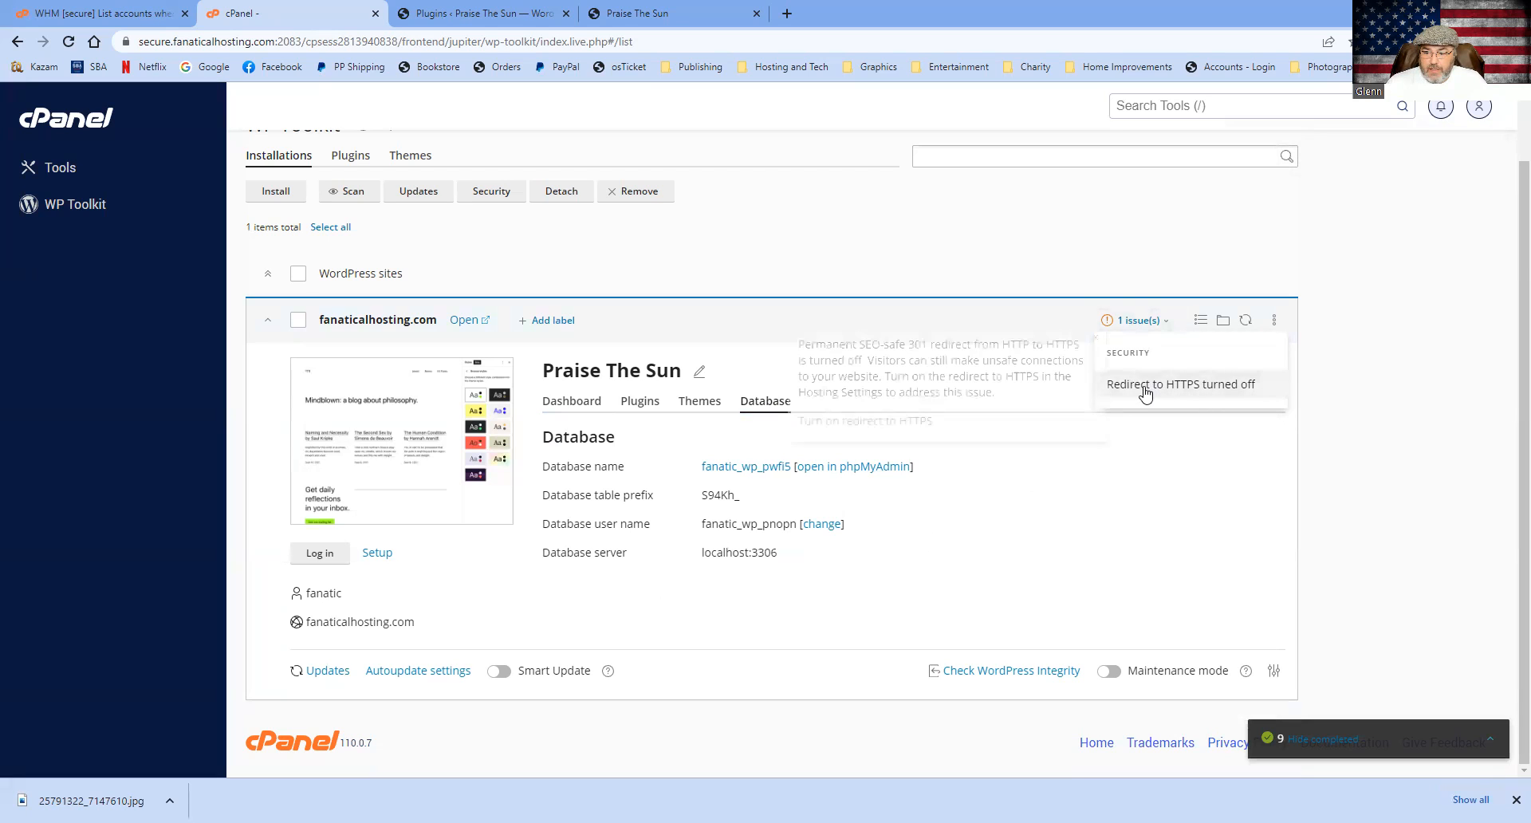
{"action": "left_click", "coordinate": [893, 423]}
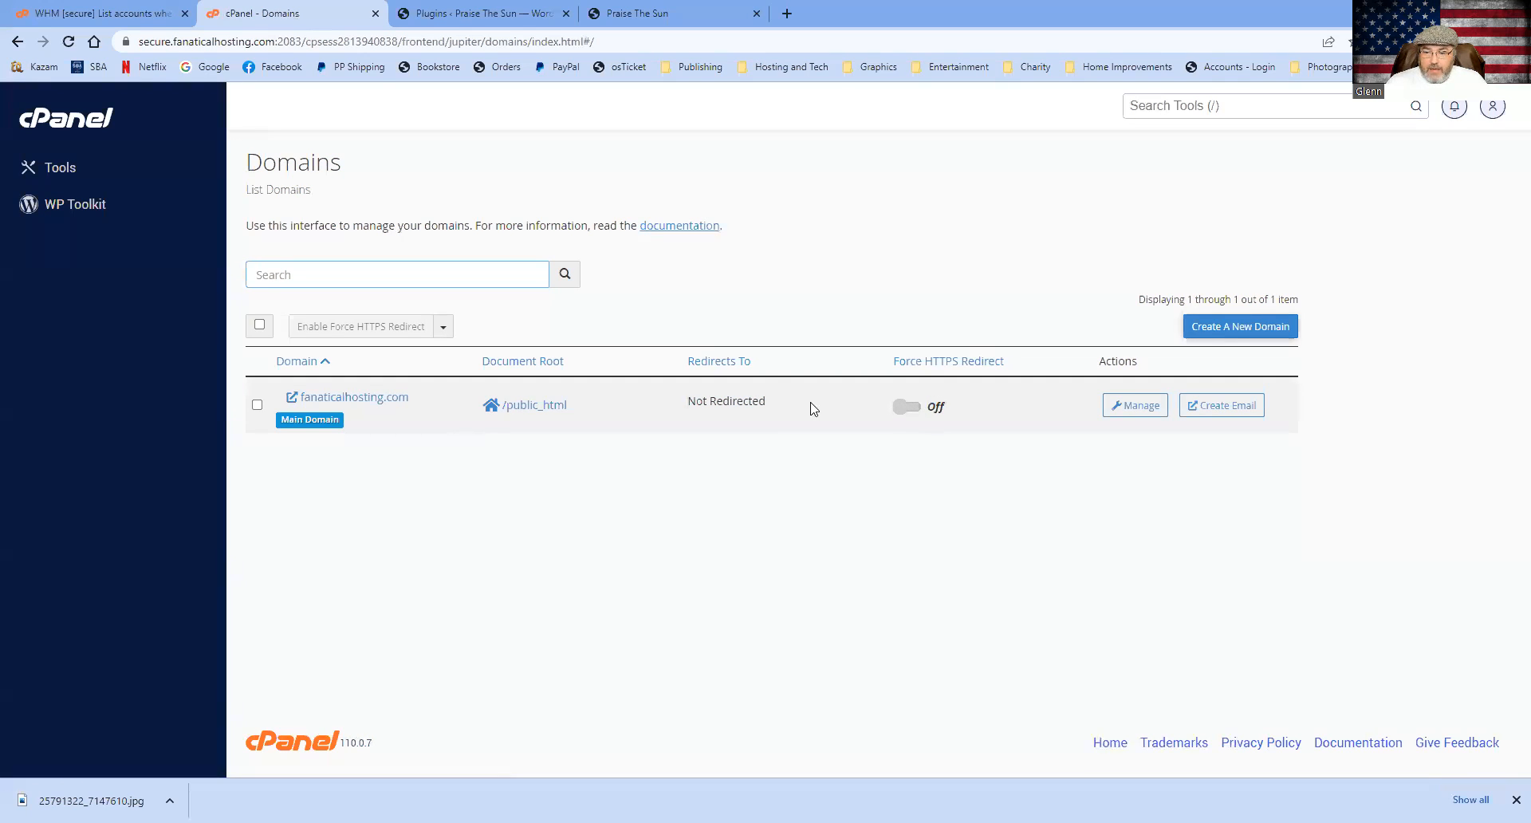
{"action": "left_click", "coordinate": [901, 410]}
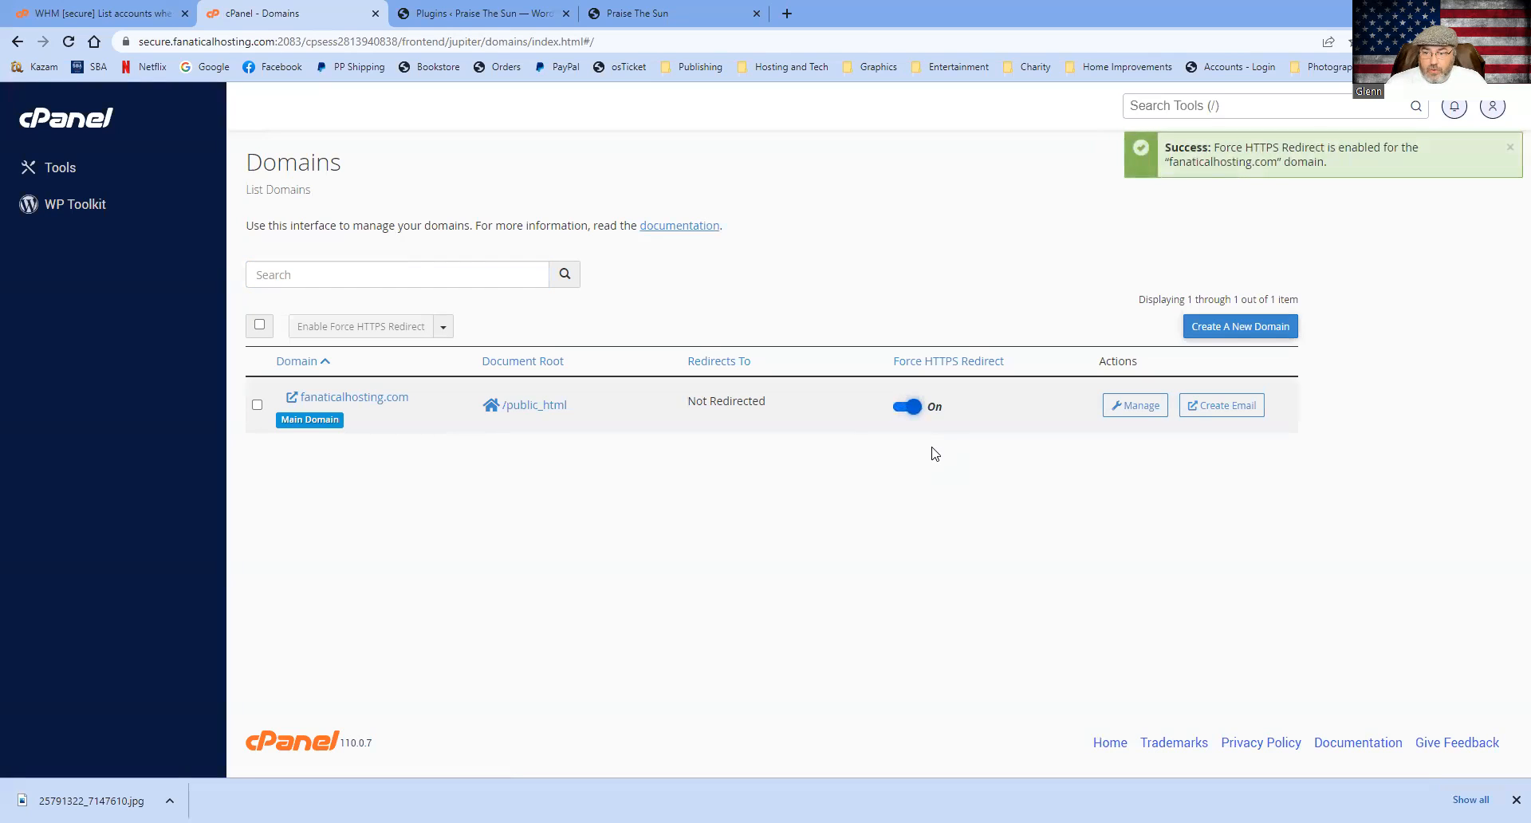
{"action": "key", "text": "alt+Left"}
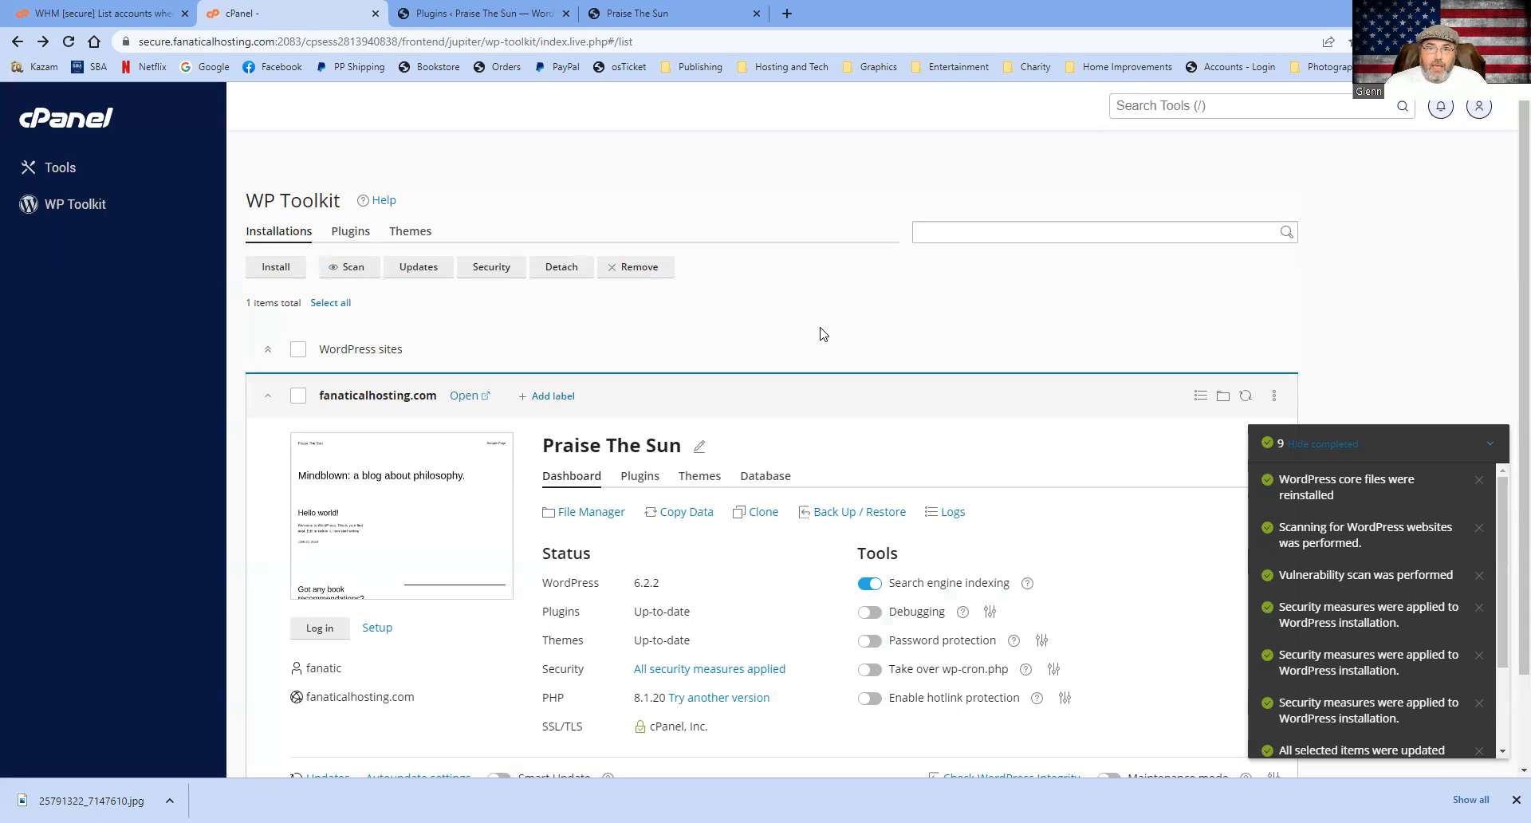
{"action": "scroll", "coordinate": [825, 341], "scroll_direction": "down", "scroll_amount": 1}
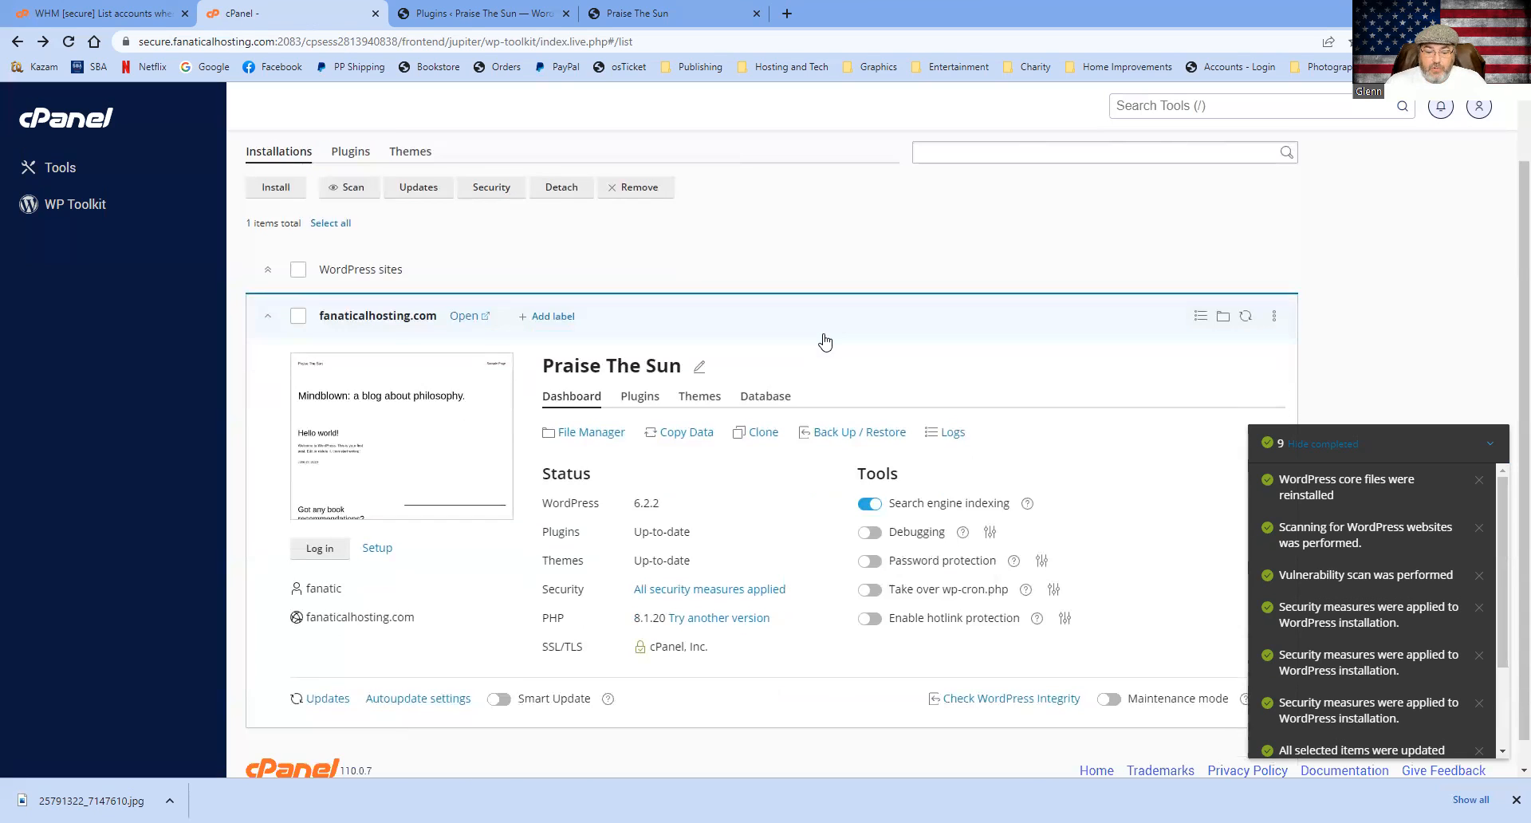
{"action": "scroll", "coordinate": [825, 340], "scroll_direction": "down", "scroll_amount": 1}
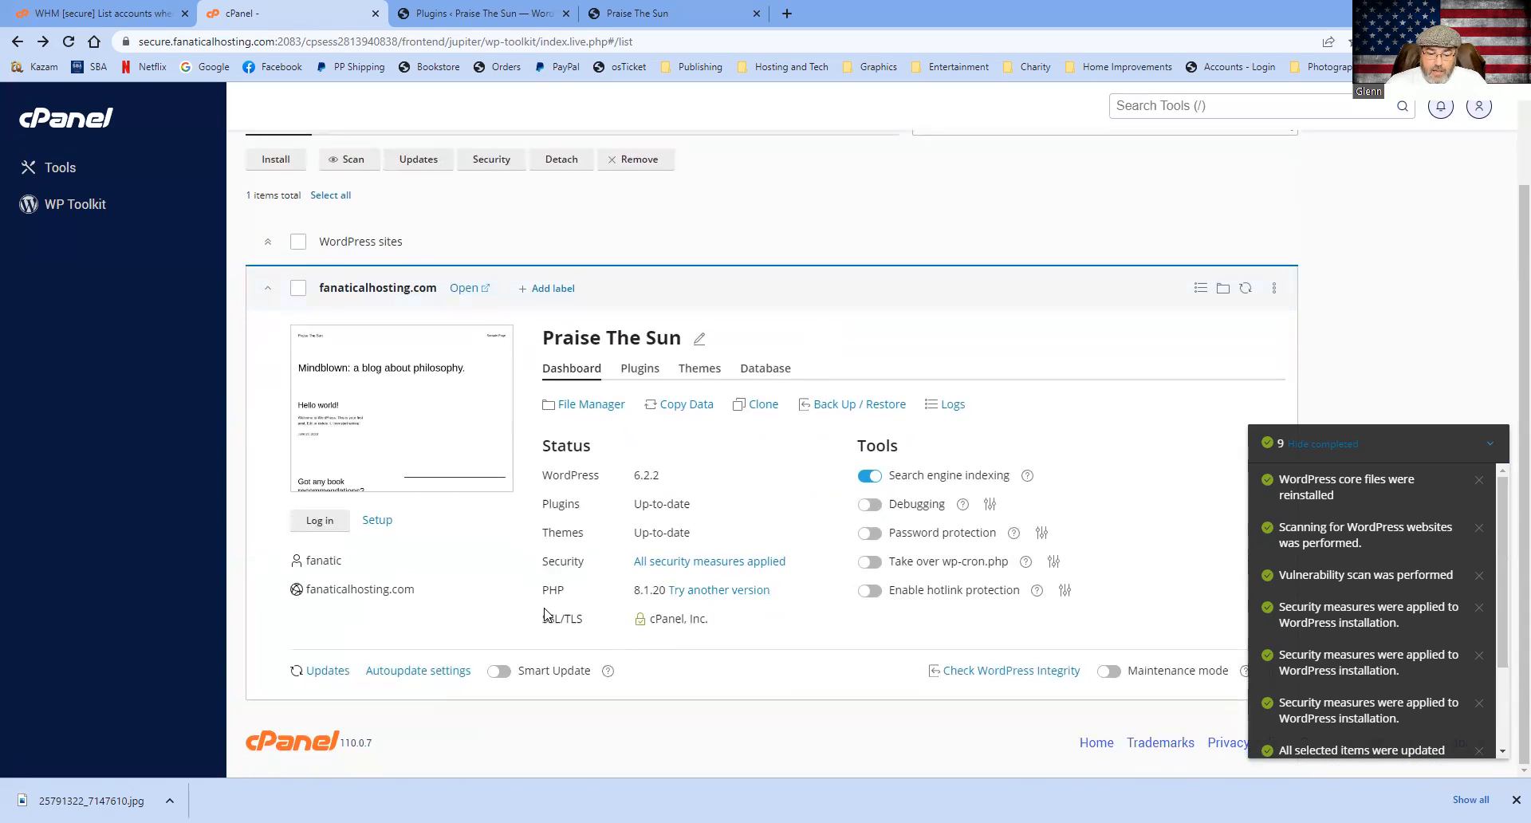